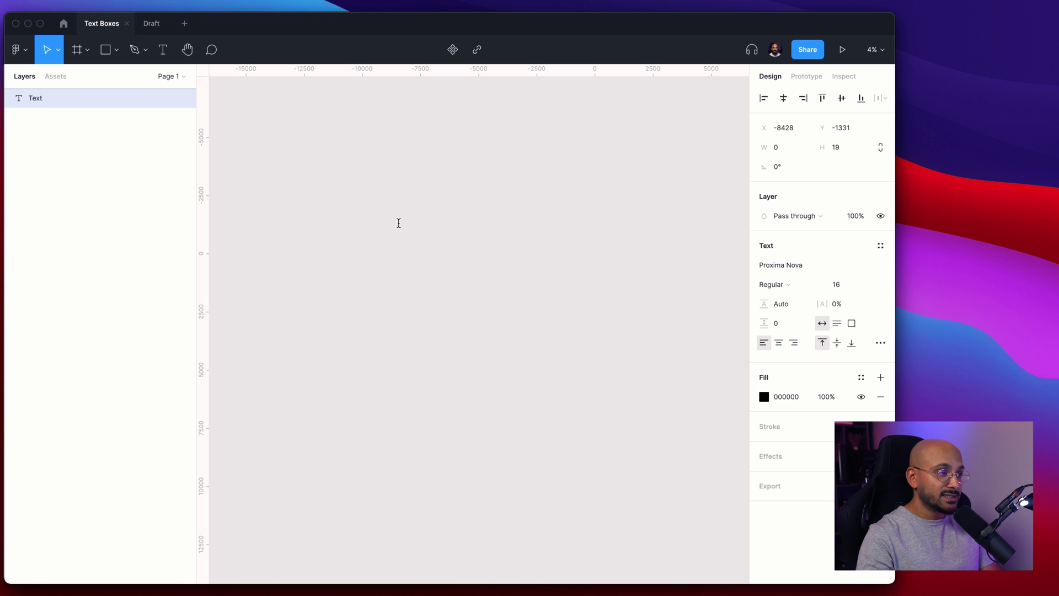
# Type the placeholder 'text layer' into the new text layer.
pyautogui.write('xt leayer')
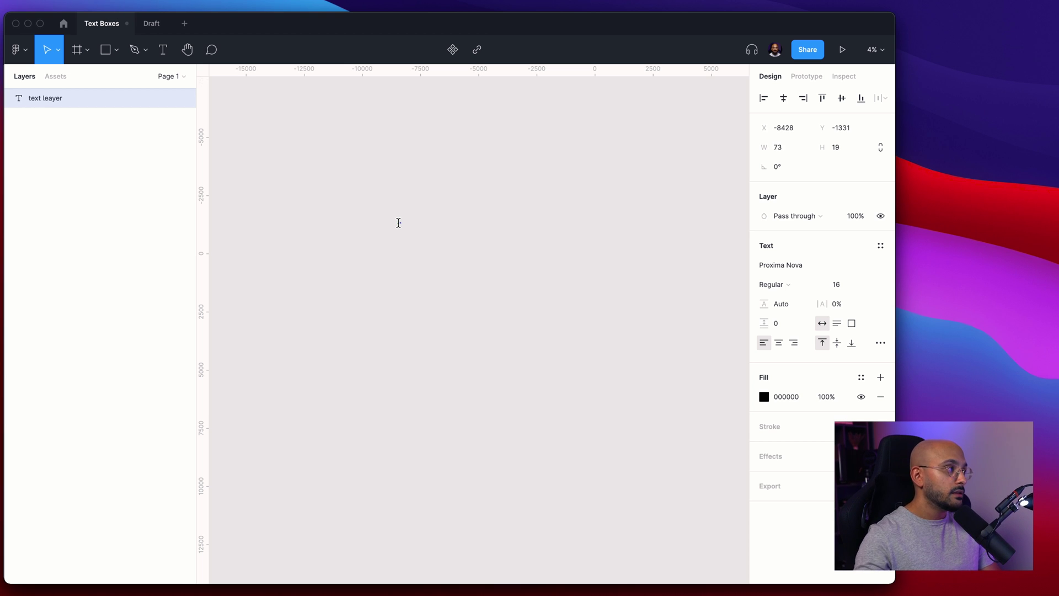
pyautogui.press('BackSpace')
pyautogui.press('BackSpace')
pyautogui.press('BackSpace')
pyautogui.press('BackSpace')
pyautogui.press('BackSpace')
pyautogui.press('BackSpace')
pyautogui.press('BackSpace')
pyautogui.write('ext layer')
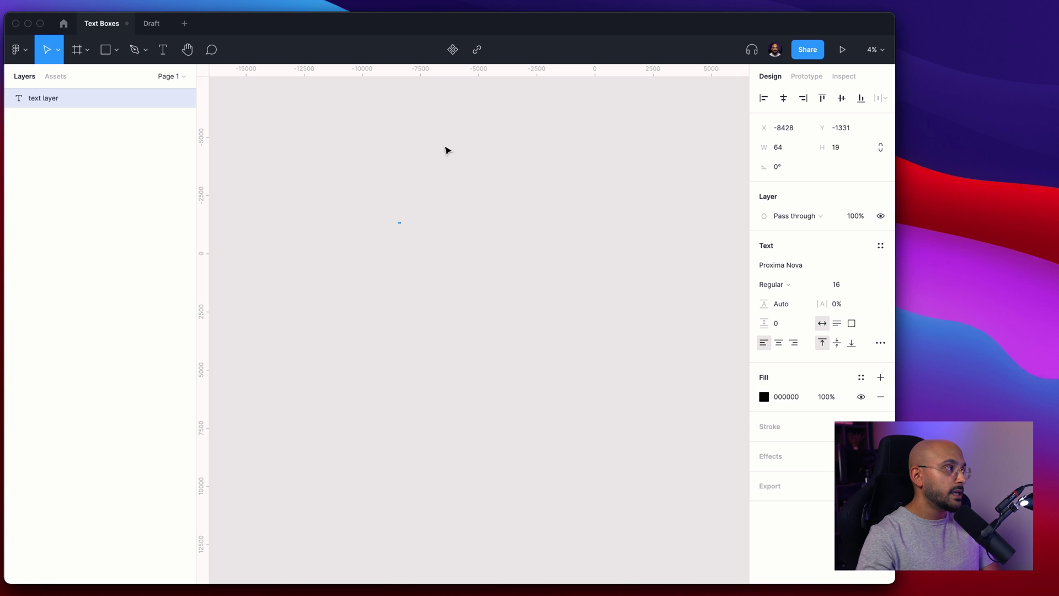
pyautogui.press('Escape')
pyautogui.scroll(10, 392, 223)
pyautogui.scroll(5, 395, 227)
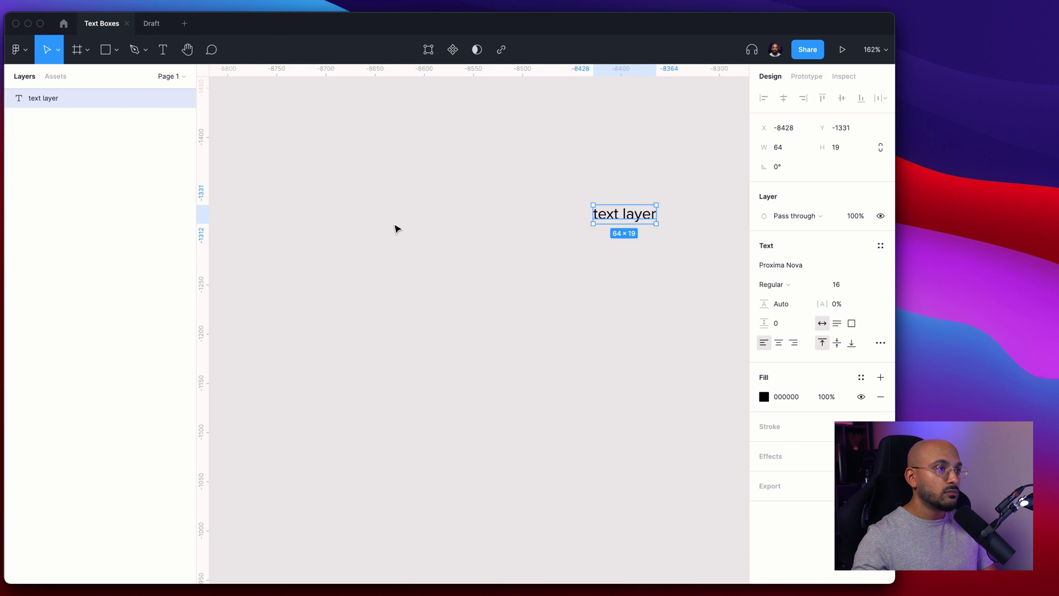
pyautogui.hscroll(5, 395, 228)
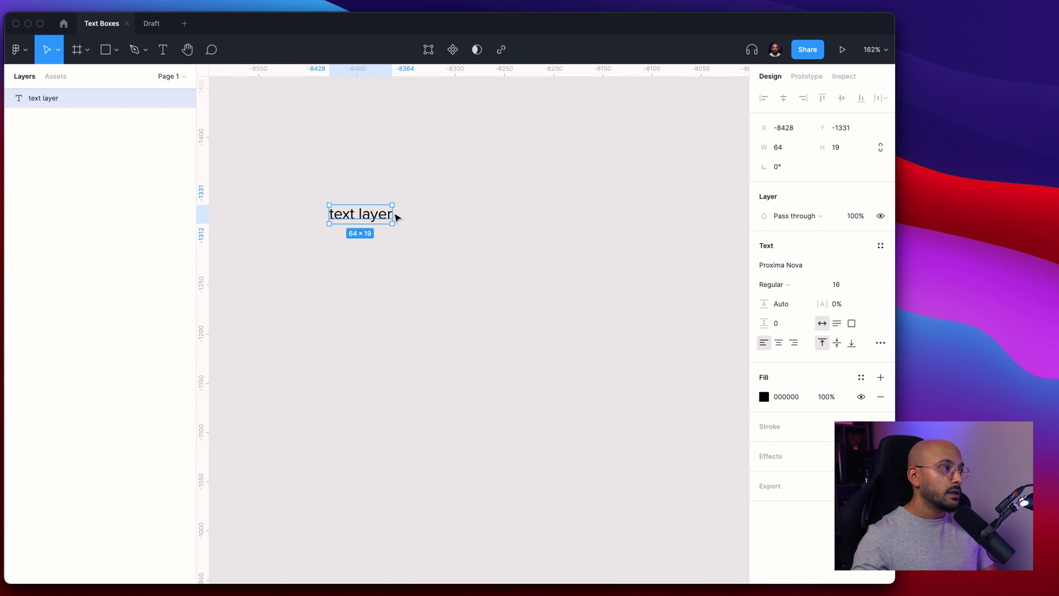
# Replace the text with 'Let's turn this into a textbox.'.
pyautogui.doubleClick(366, 216)
pyautogui.press('BackSpace')
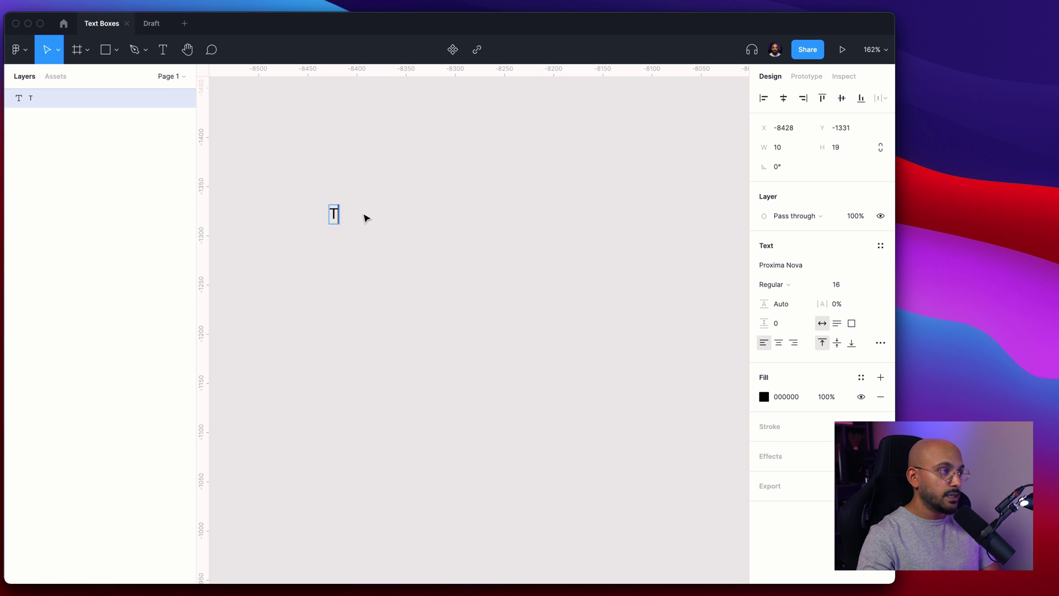
pyautogui.write("Let's turn t")
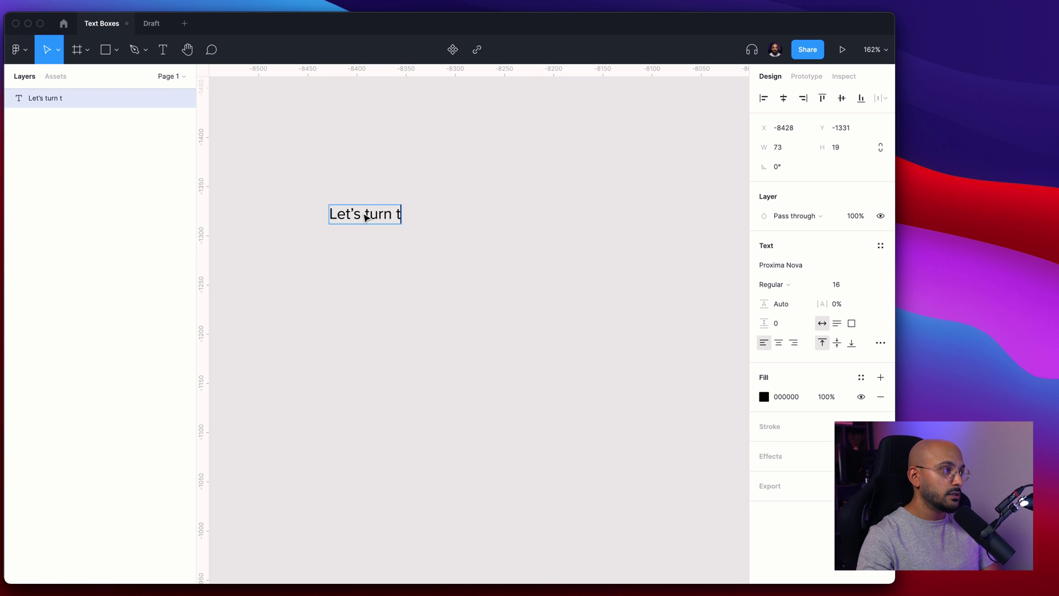
pyautogui.write('his into a textbox.')
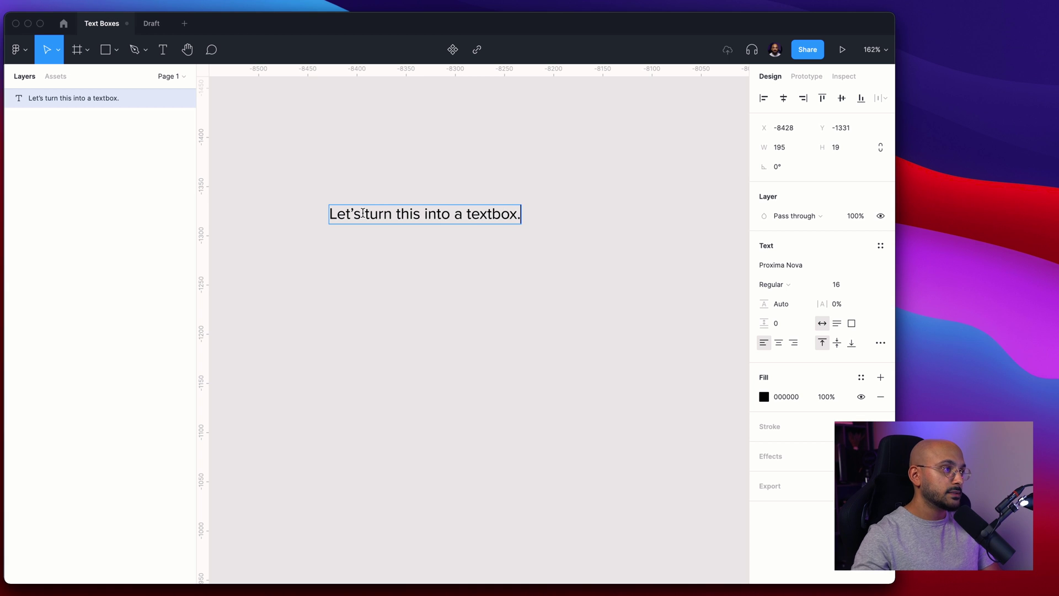
pyautogui.press('Escape')
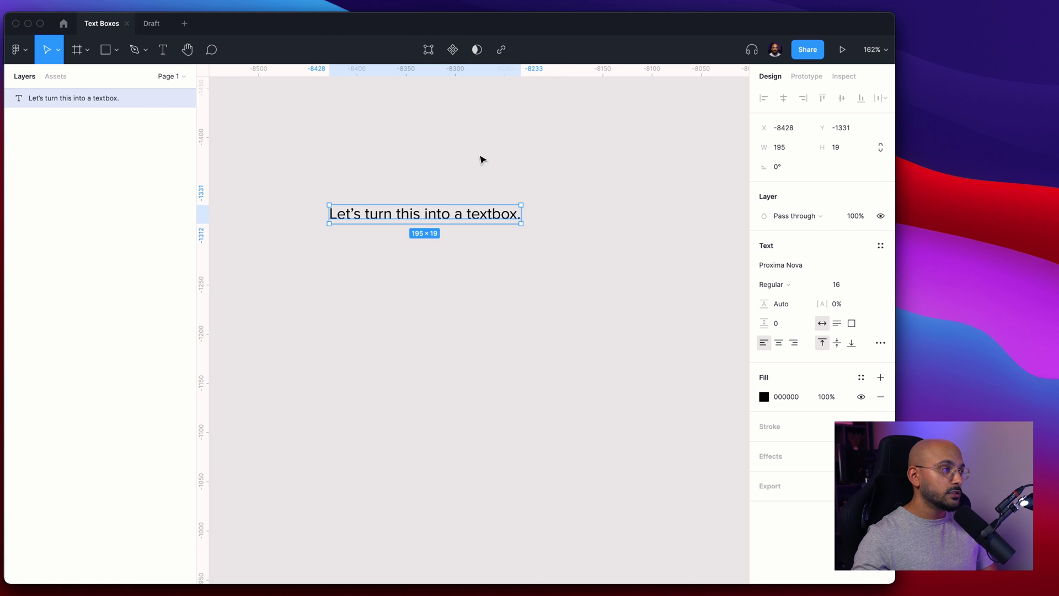
# Wrap the sentence in auto-layout Frame 1 (Shift+A) with white FFFFFF fill and corner radius 2.
pyautogui.hotkey('shift', 'a')
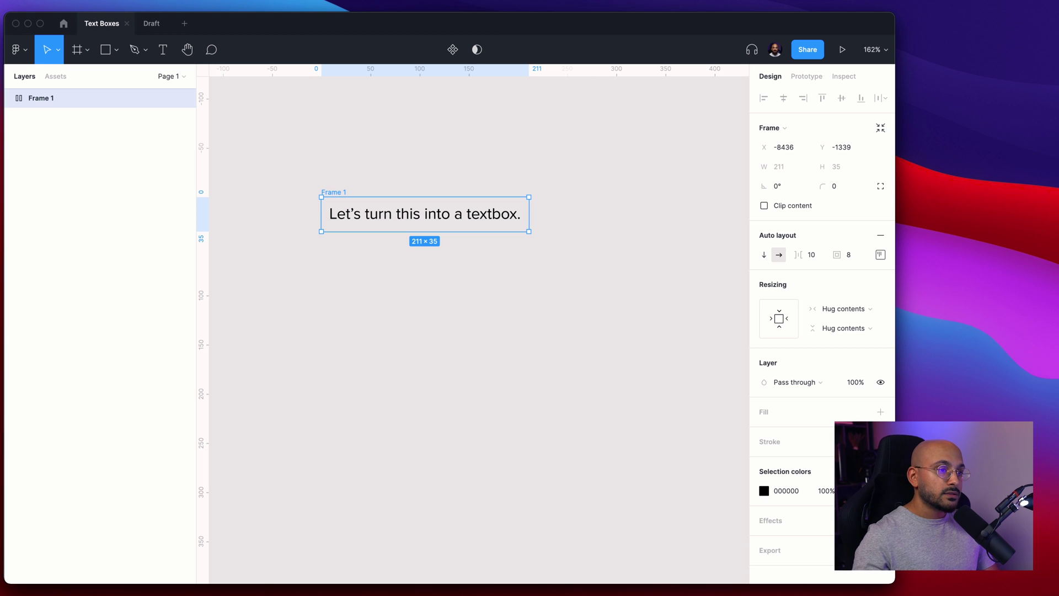
pyautogui.click(880, 412)
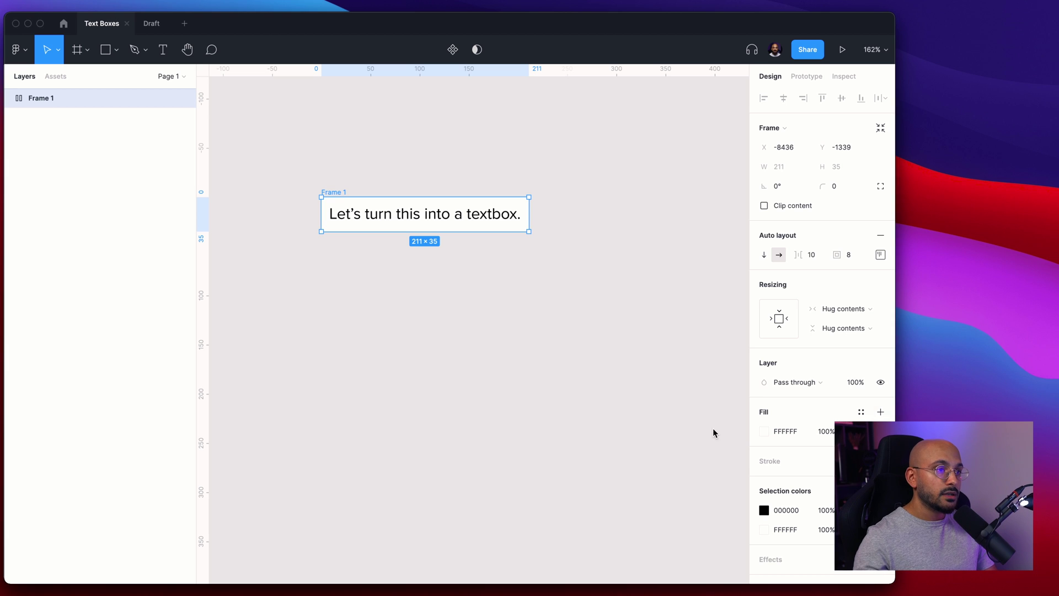
pyautogui.click(836, 188)
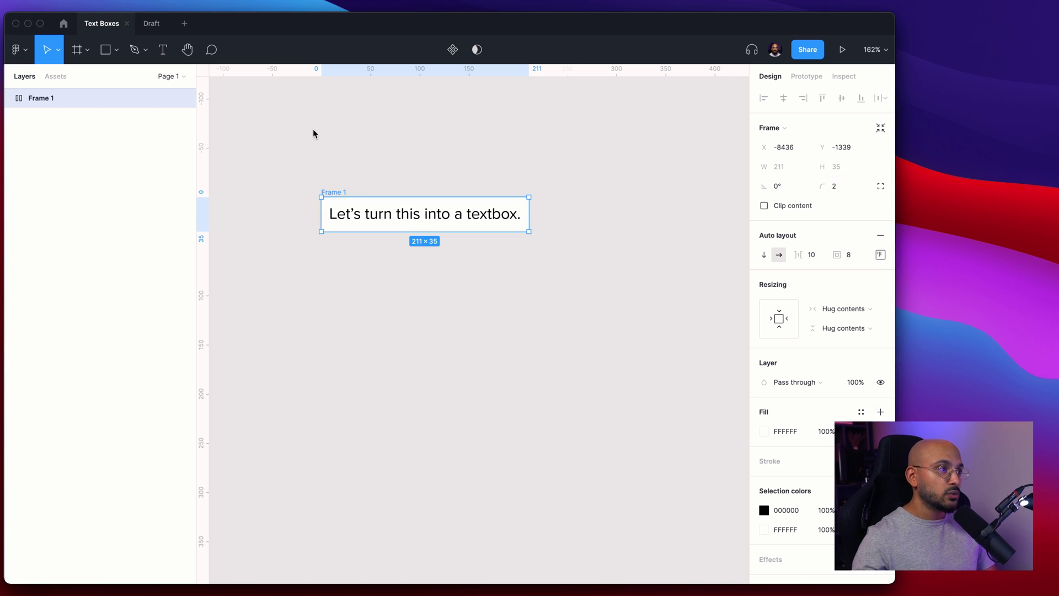
pyautogui.click(316, 194)
pyautogui.scroll(10, 316, 194)
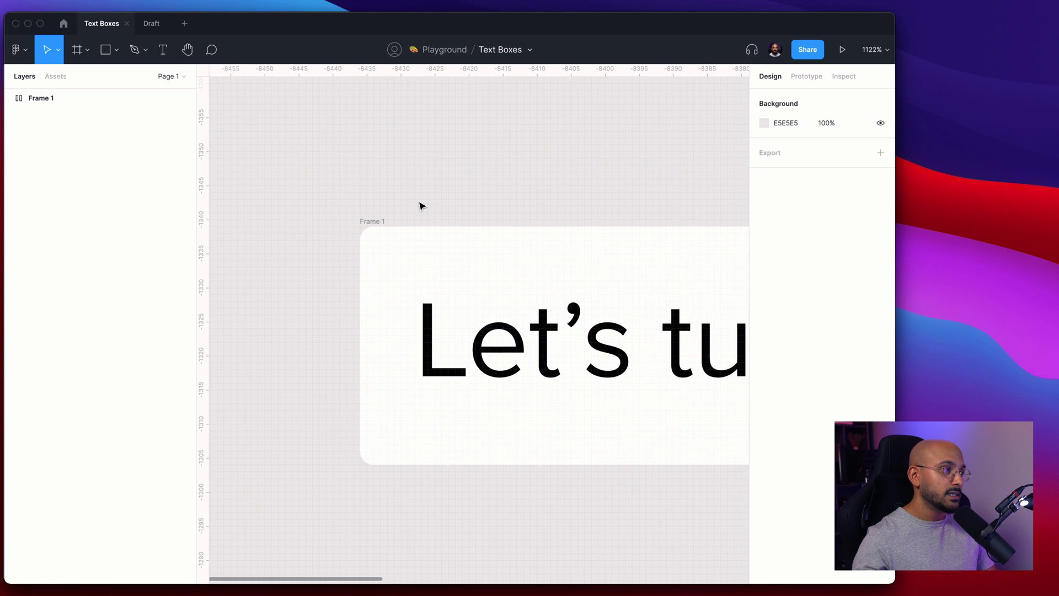
pyautogui.scroll(-10, 420, 207)
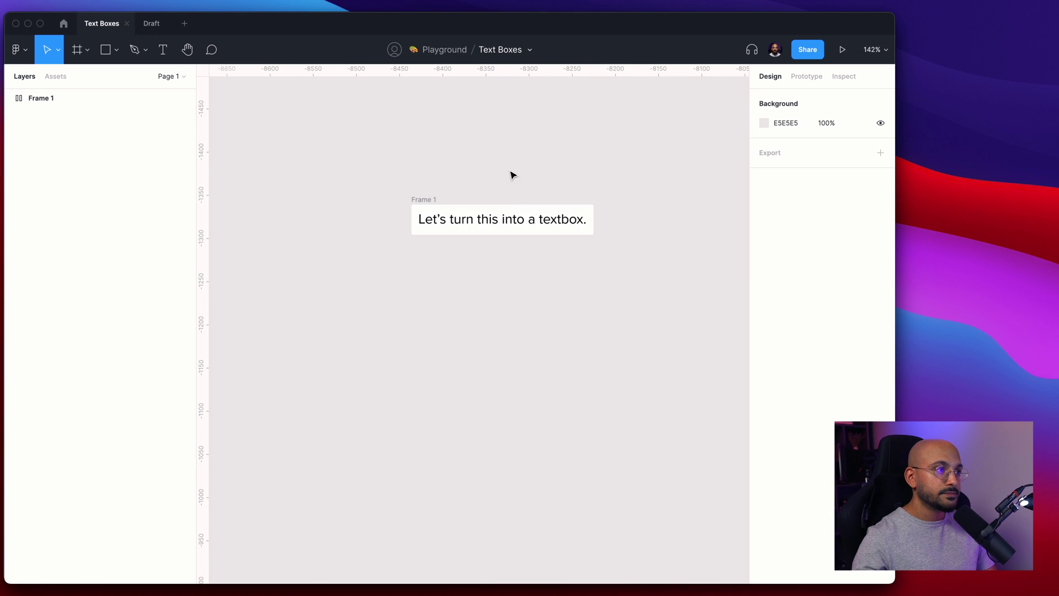
# Set Frame 1's top and bottom padding to 12, growing the box to 211 × 43.
pyautogui.click(497, 206)
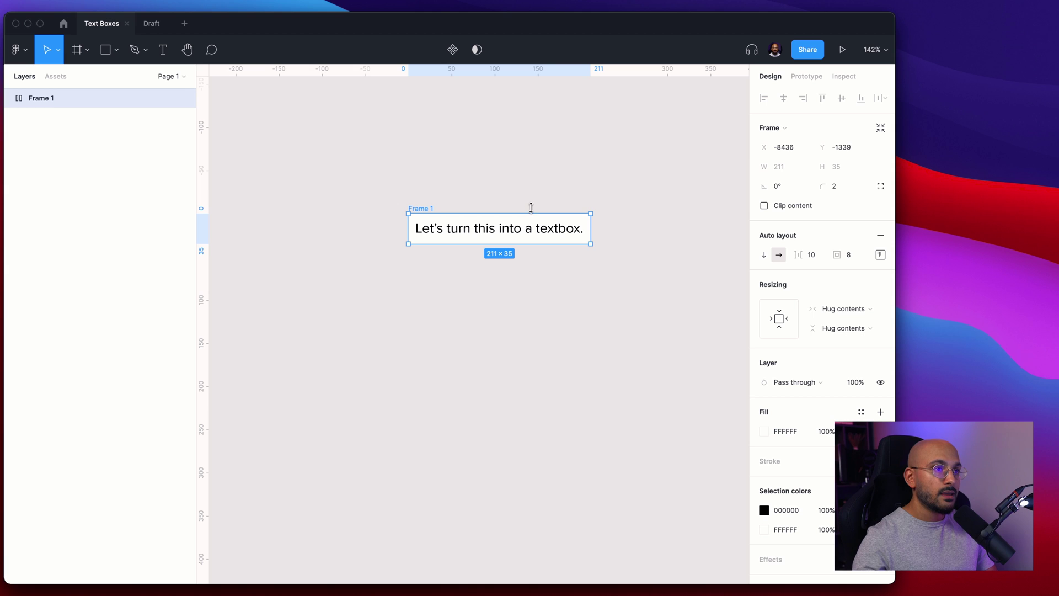
pyautogui.click(875, 254)
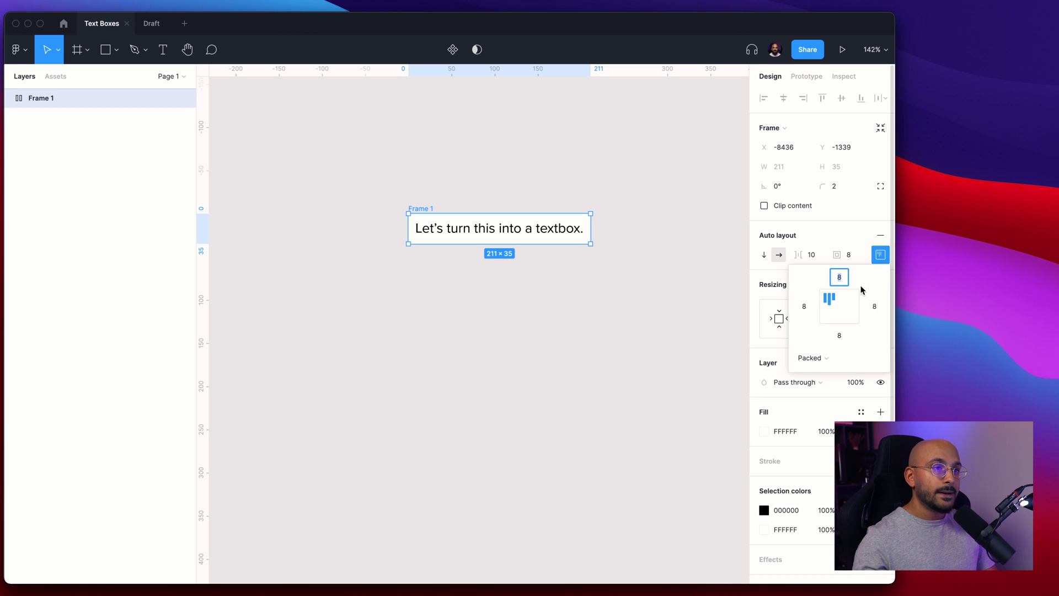
pyautogui.write('12')
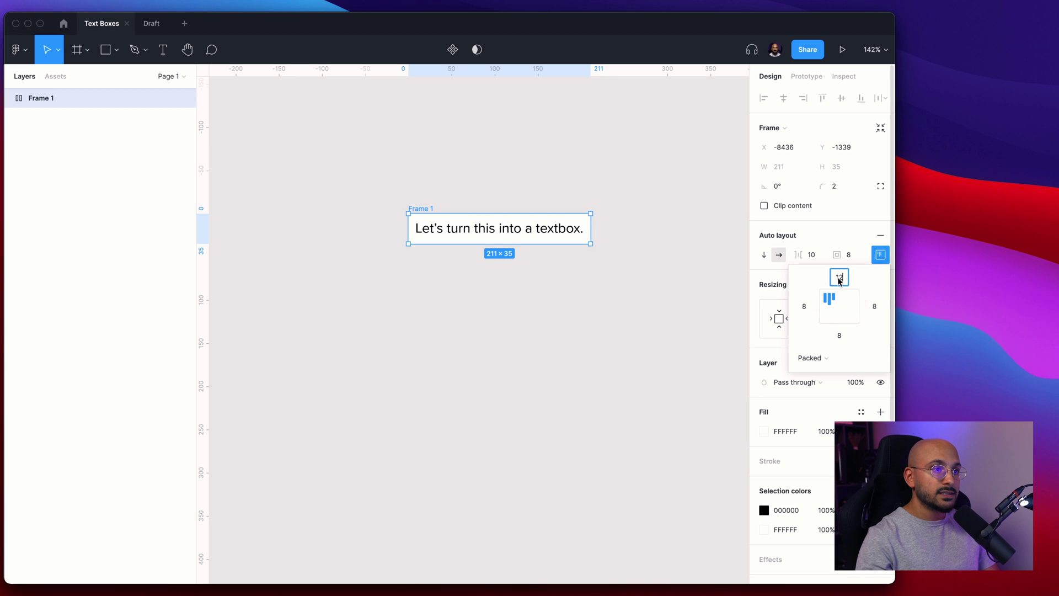
pyautogui.press('Tab')
pyautogui.press('Tab')
pyautogui.write('12')
pyautogui.press('Tab')
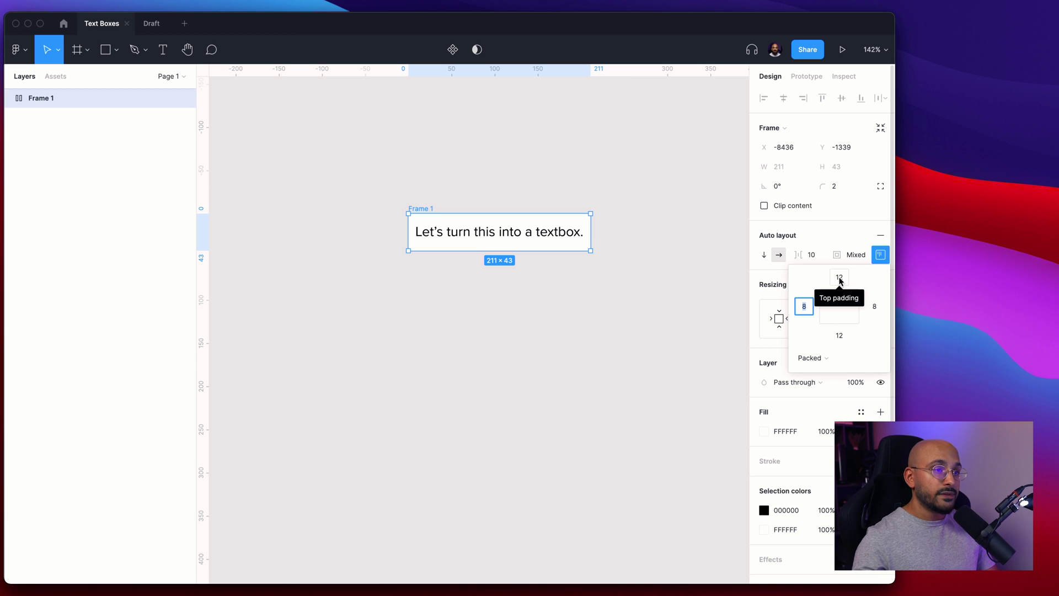
# Give Frame 1 a 1px black stroke positioned Outside.
pyautogui.click(617, 278)
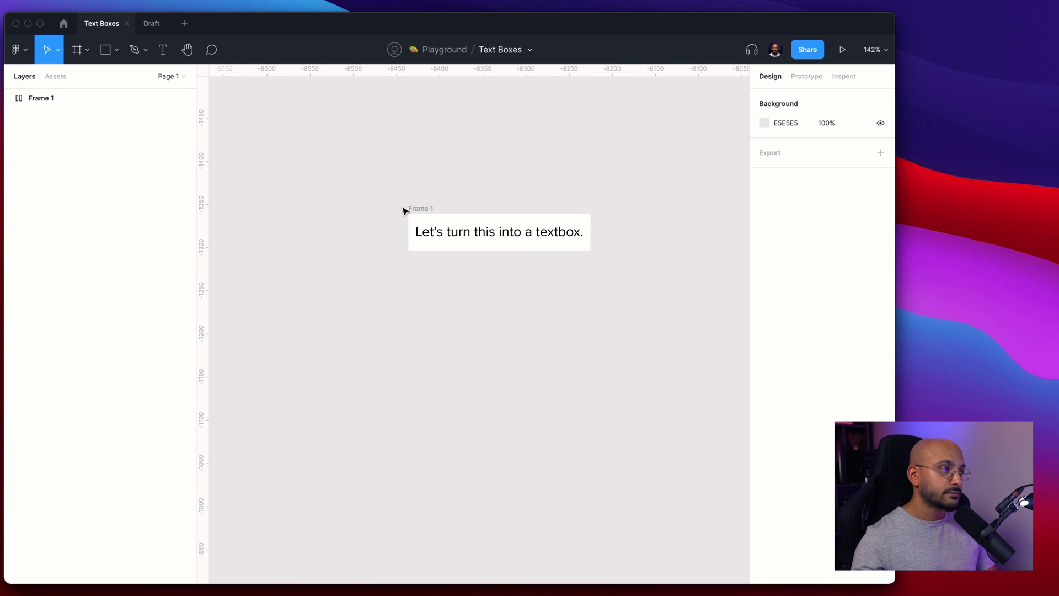
pyautogui.click(512, 208)
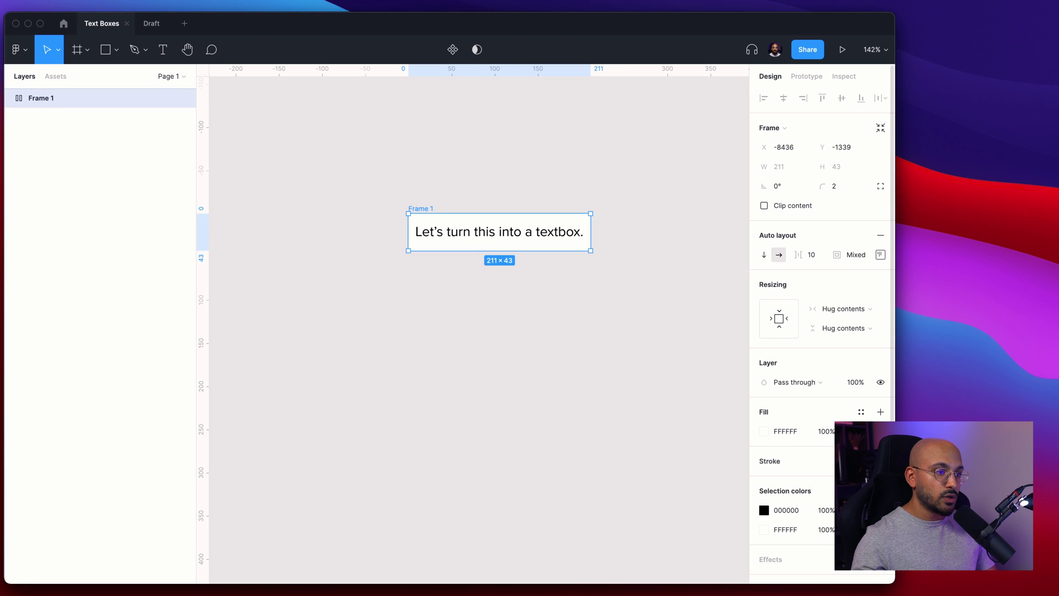
pyautogui.click(881, 460)
pyautogui.click(830, 499)
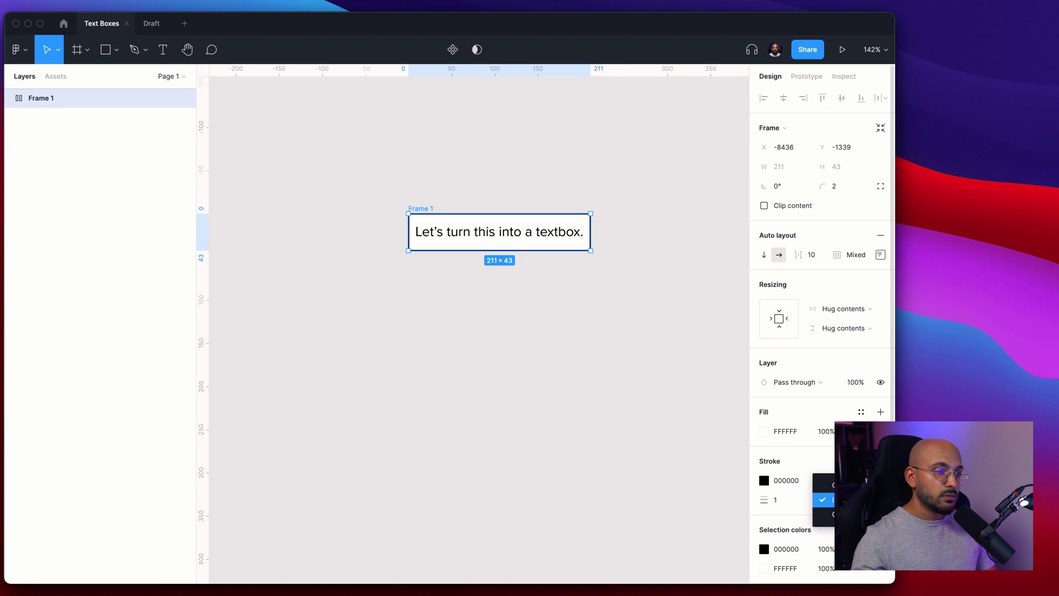
pyautogui.click(825, 518)
pyautogui.click(550, 304)
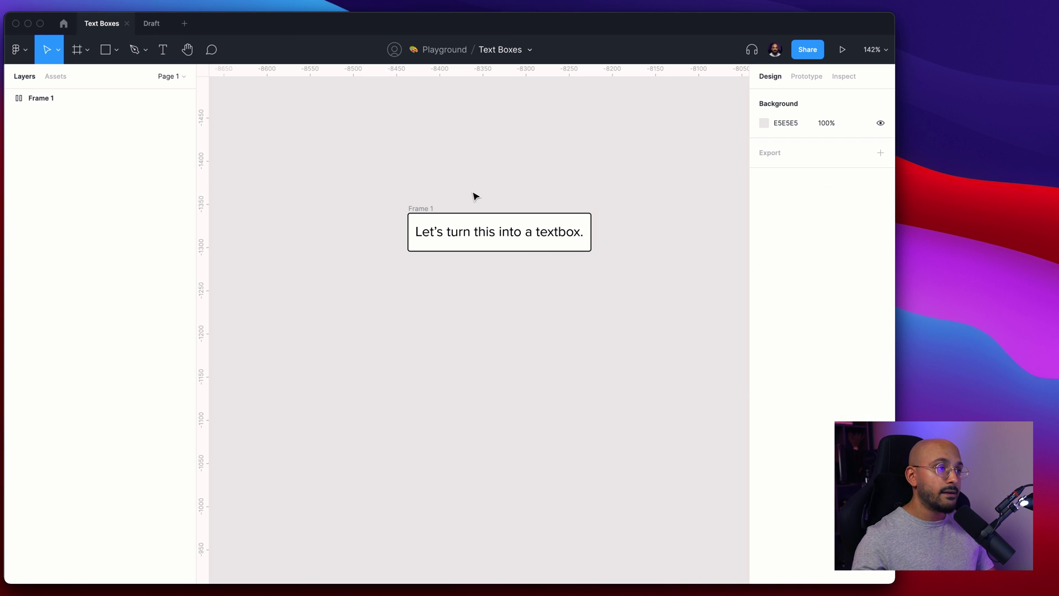
# Change the frame's text to 'So whatever we type'.
pyautogui.doubleClick(479, 235)
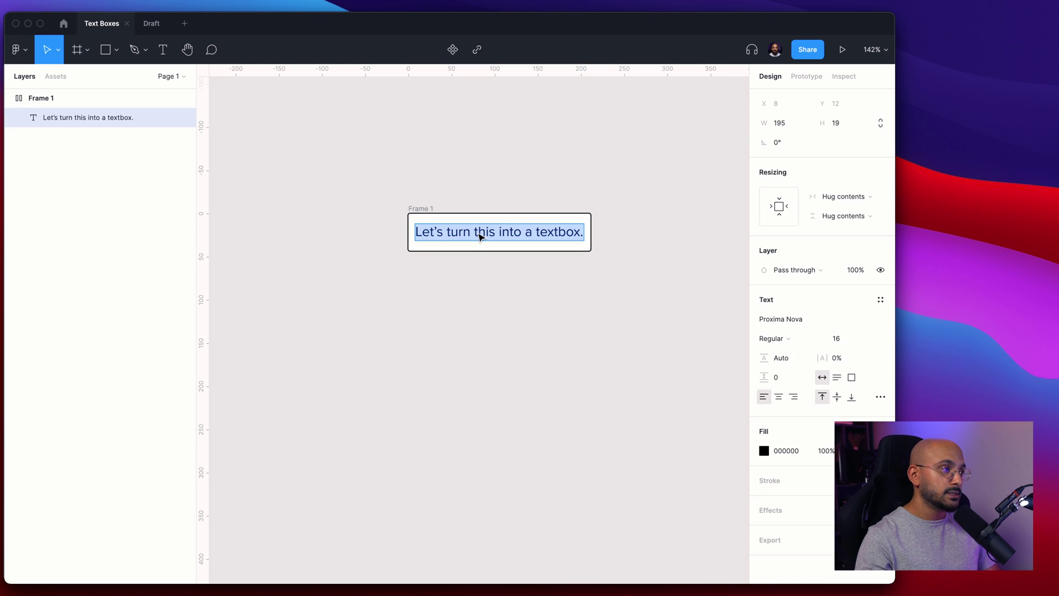
pyautogui.write('So whatev')
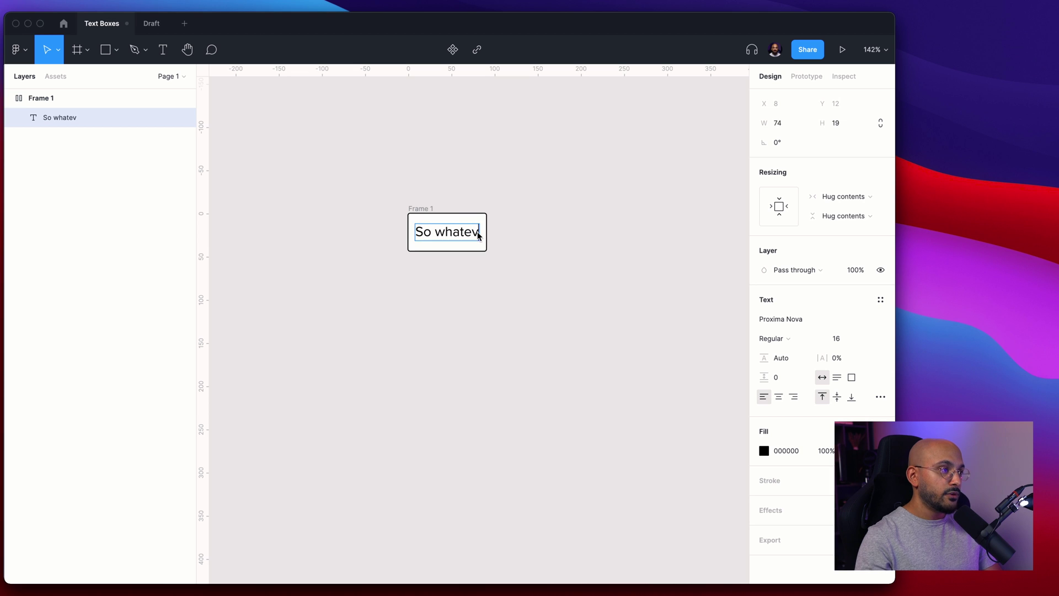
pyautogui.write('er we type')
pyautogui.press('Escape')
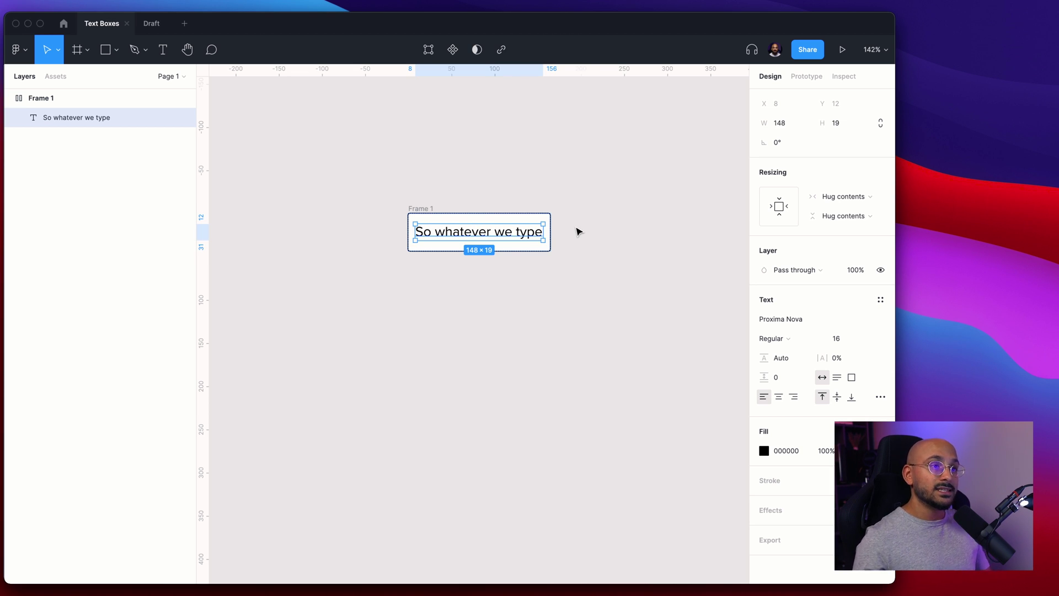
# Set Frame 1's horizontal resizing to Fixed width.
pyautogui.click(578, 199)
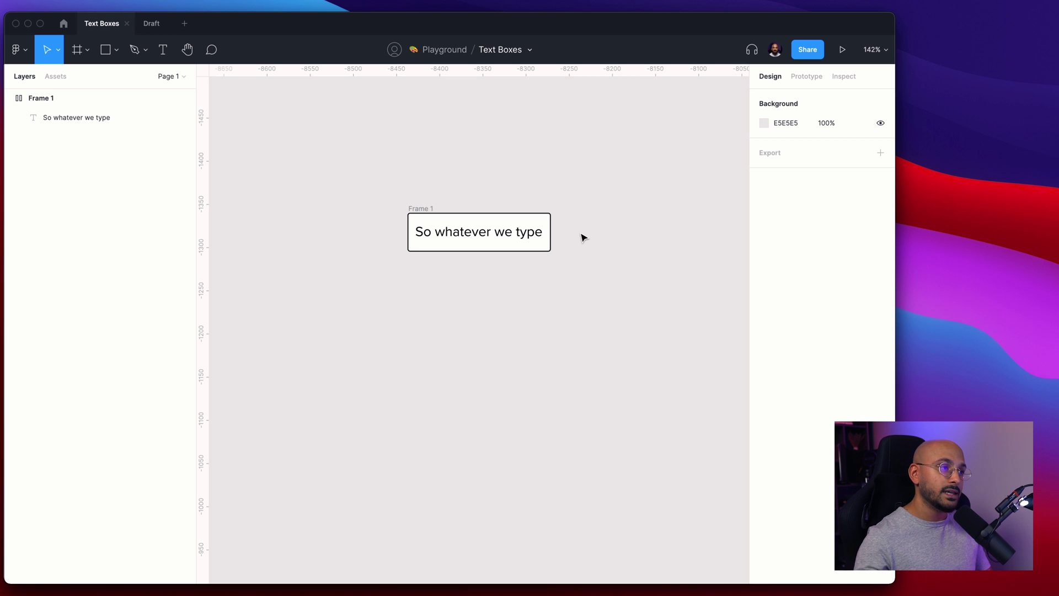
pyautogui.click(424, 208)
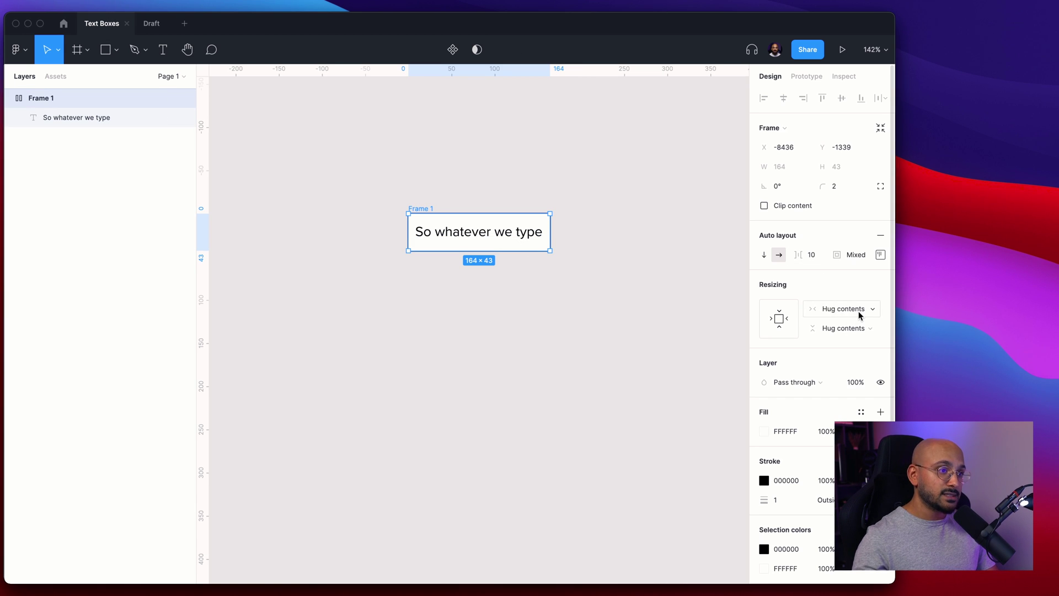
pyautogui.click(844, 310)
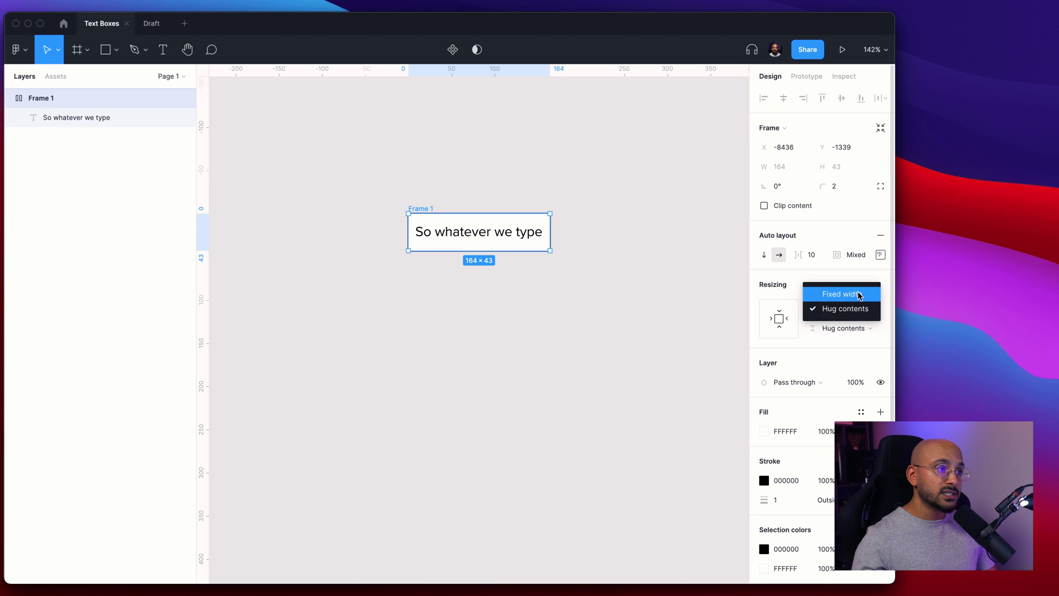
pyautogui.click(859, 294)
pyautogui.click(386, 142)
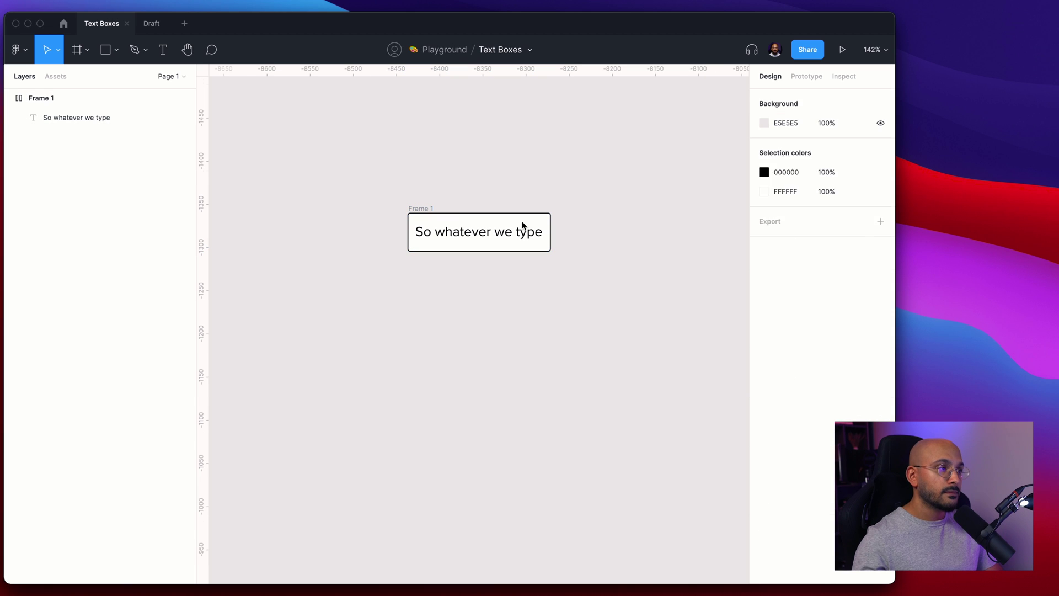
# Set the text layer's horizontal resizing to Fill container.
pyautogui.click(472, 234)
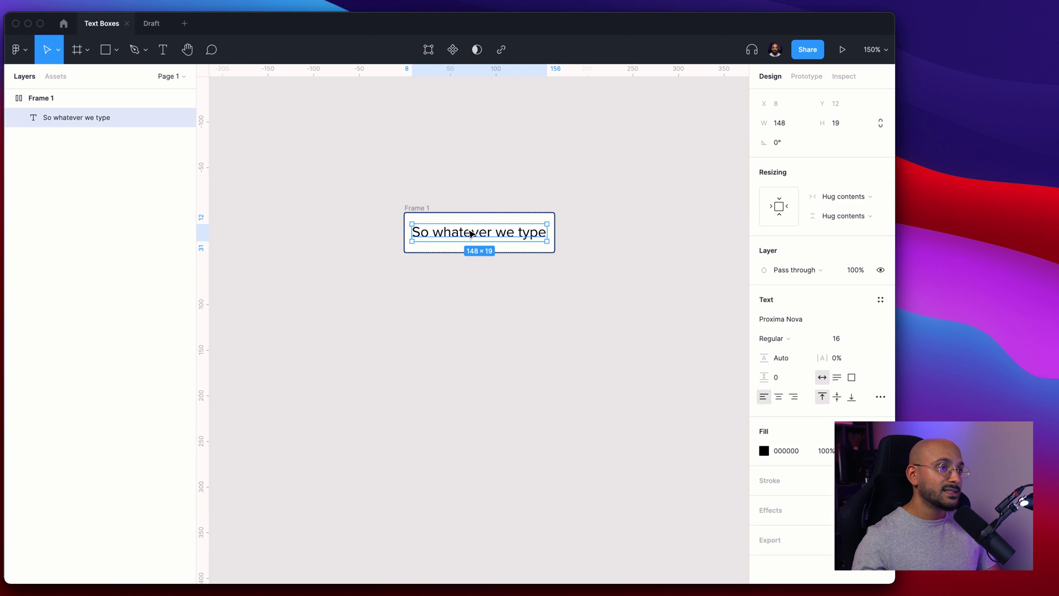
pyautogui.click(852, 197)
pyautogui.click(844, 210)
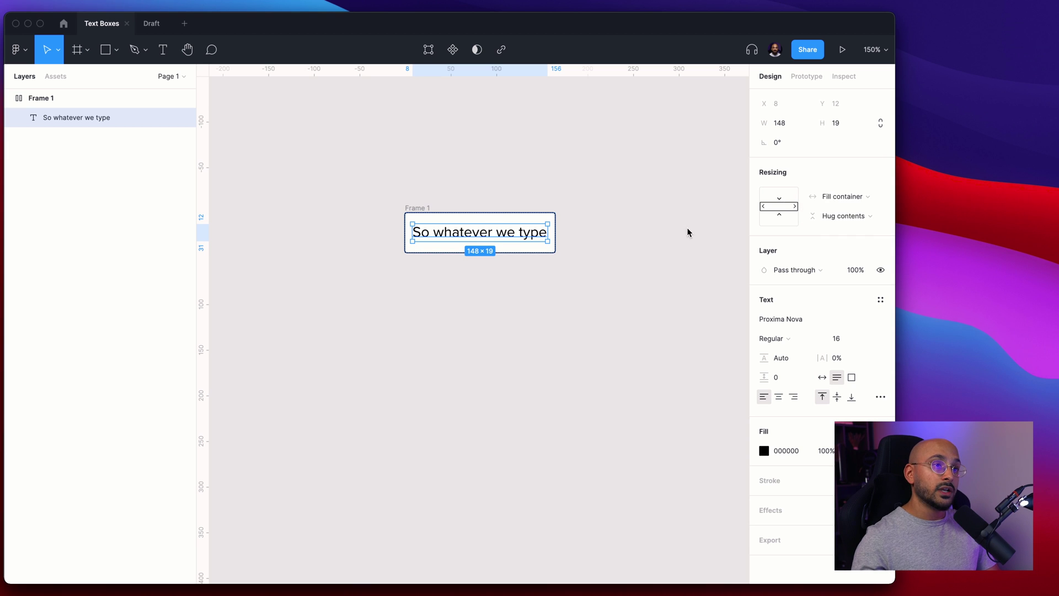
pyautogui.click(387, 165)
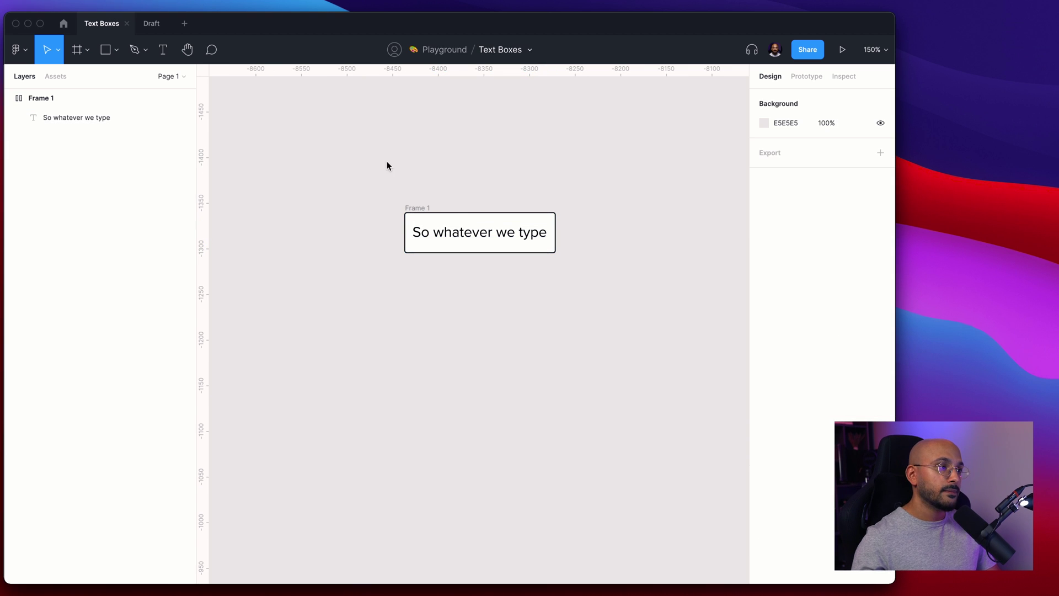
# Retype the text as 'That whatever we type'.
pyautogui.click(443, 233)
pyautogui.doubleClick(443, 233)
pyautogui.write('T')
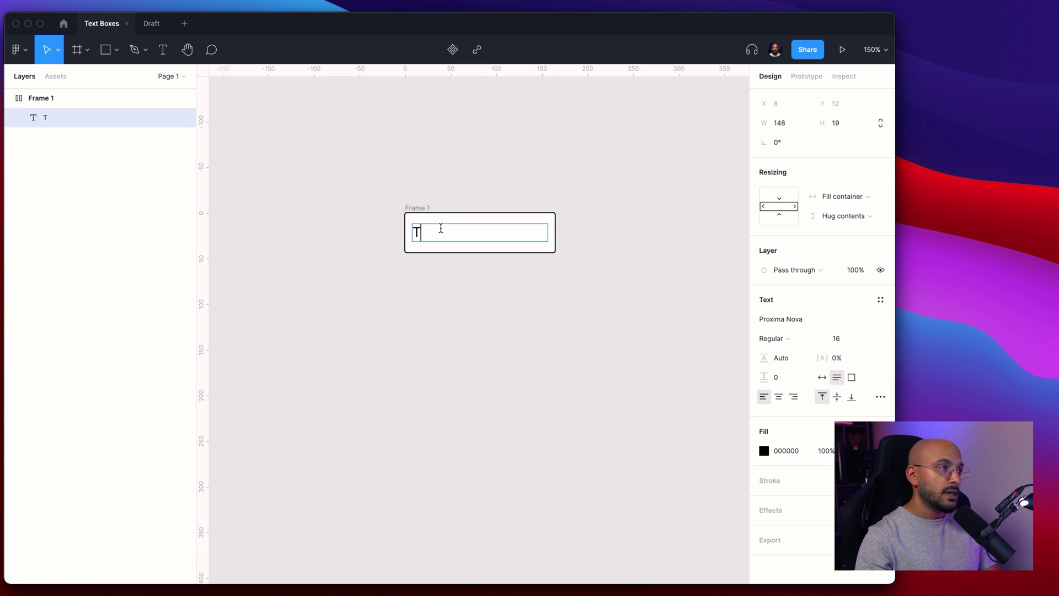
pyautogui.write('hat whatever we type')
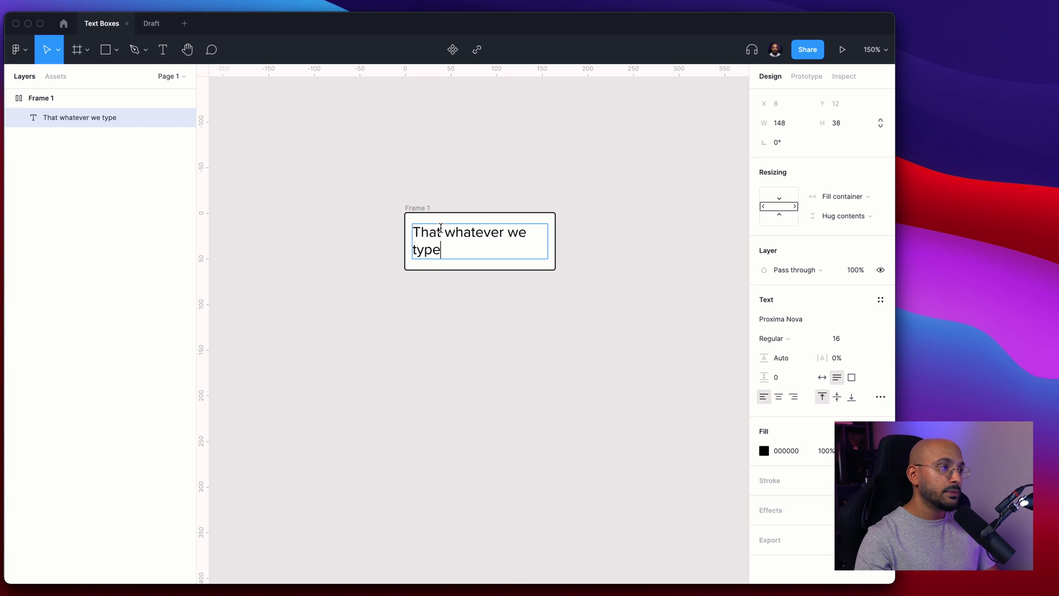
pyautogui.press('Escape')
pyautogui.click(468, 160)
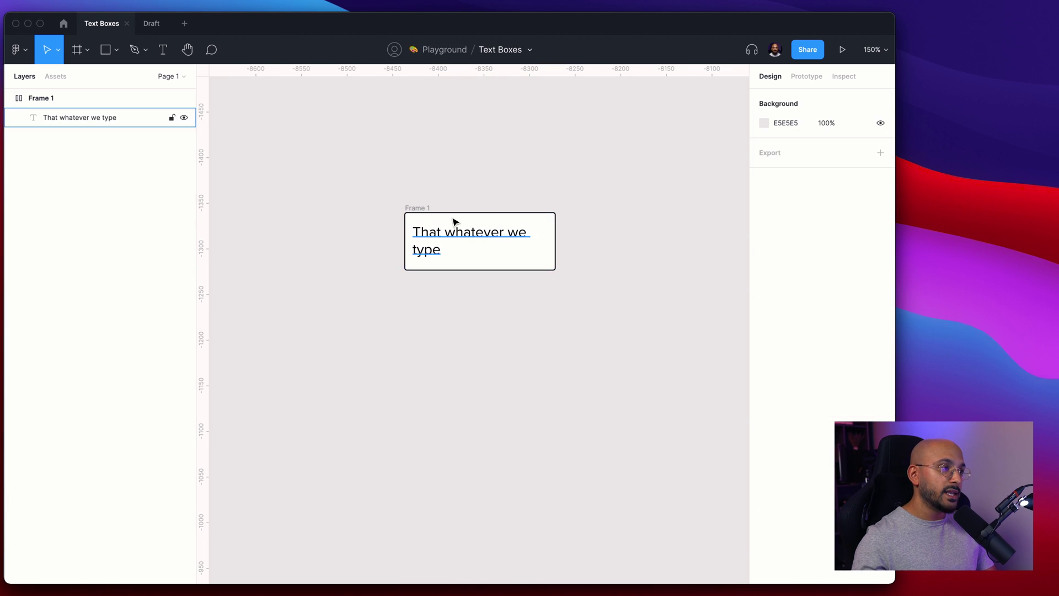
# Widen Frame 1 to 261 so the text fits on one line.
pyautogui.click(418, 207)
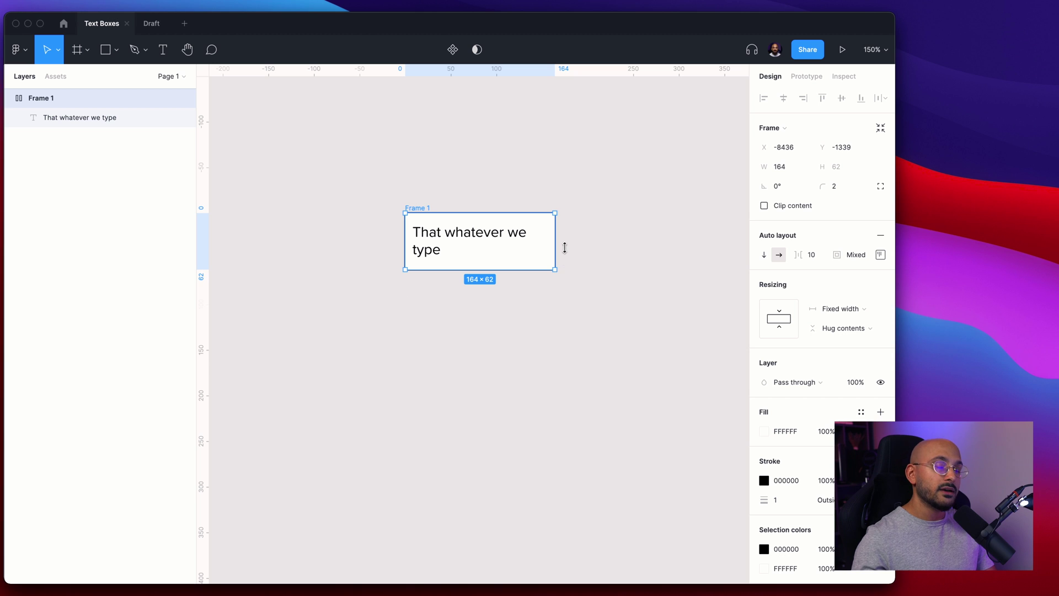
pyautogui.press('Escape')
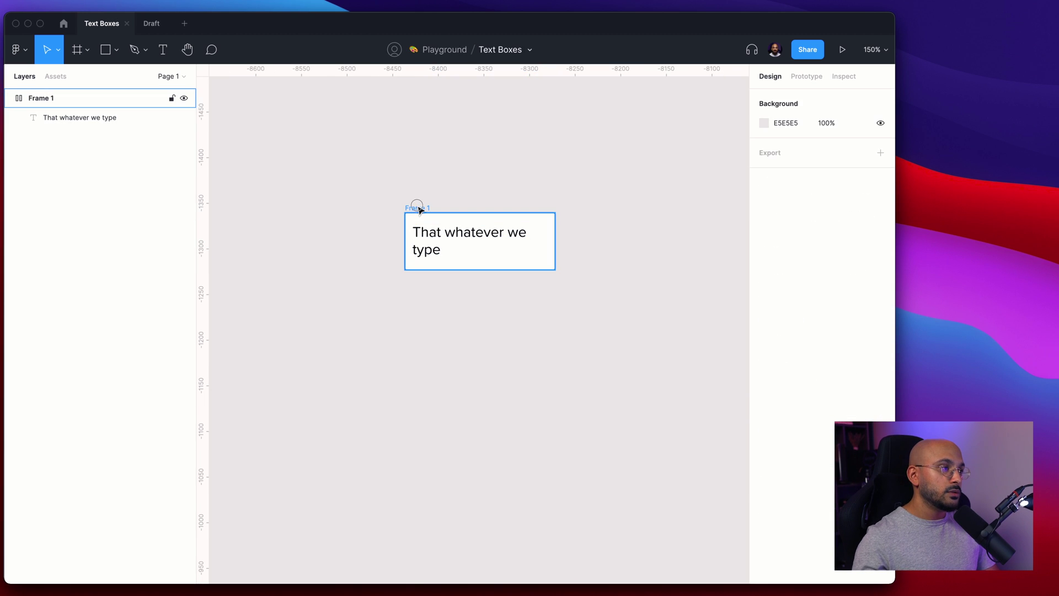
pyautogui.click(558, 248)
pyautogui.moveTo(557, 248); pyautogui.dragTo(643, 244)
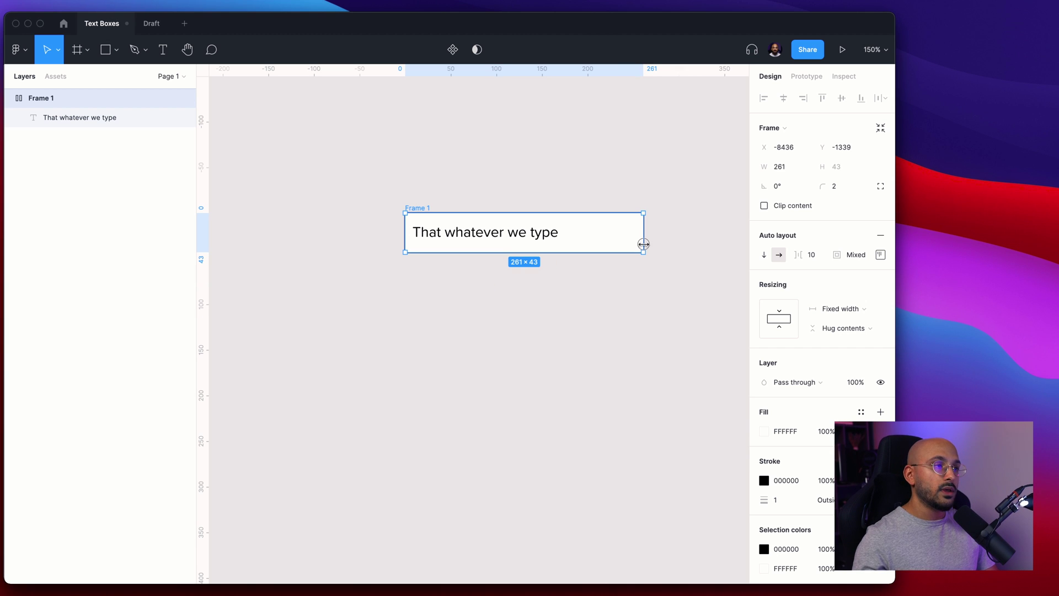
pyautogui.click(499, 201)
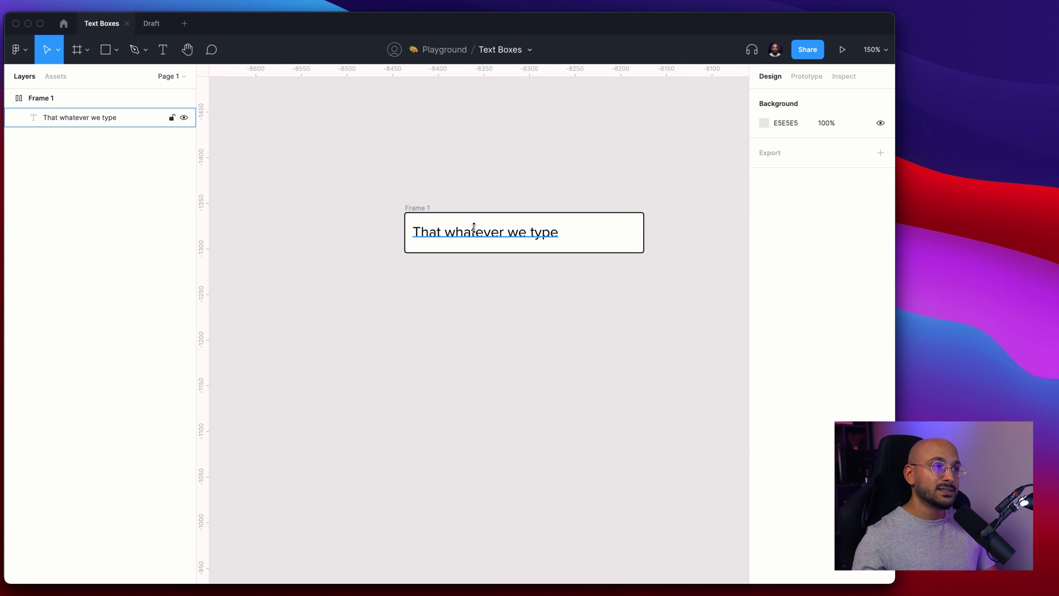
# Inspect the text layer inside Frame 1, checking the end of its text.
pyautogui.click(474, 228)
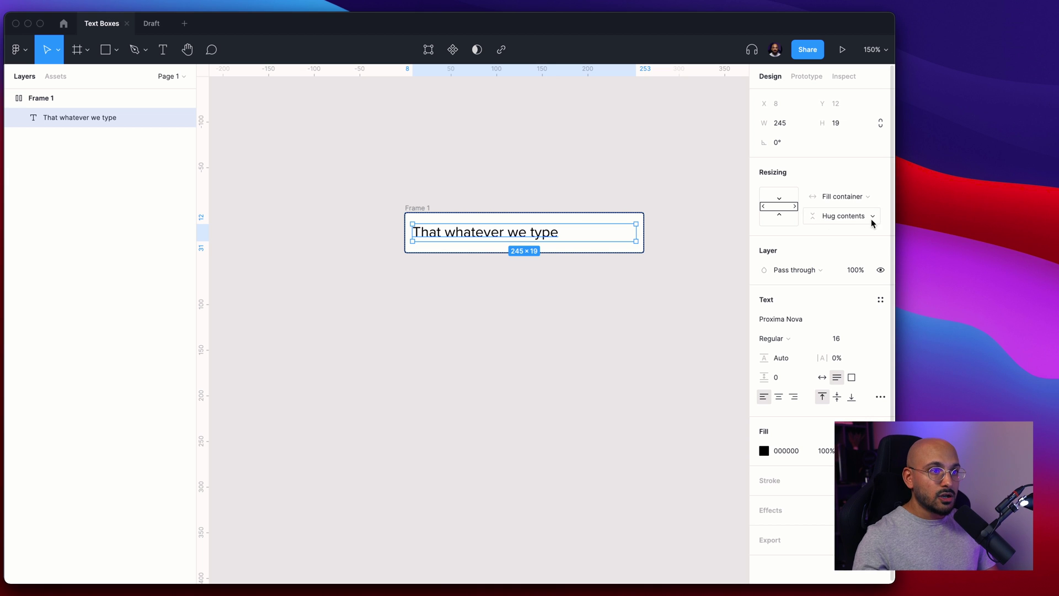
pyautogui.click(568, 182)
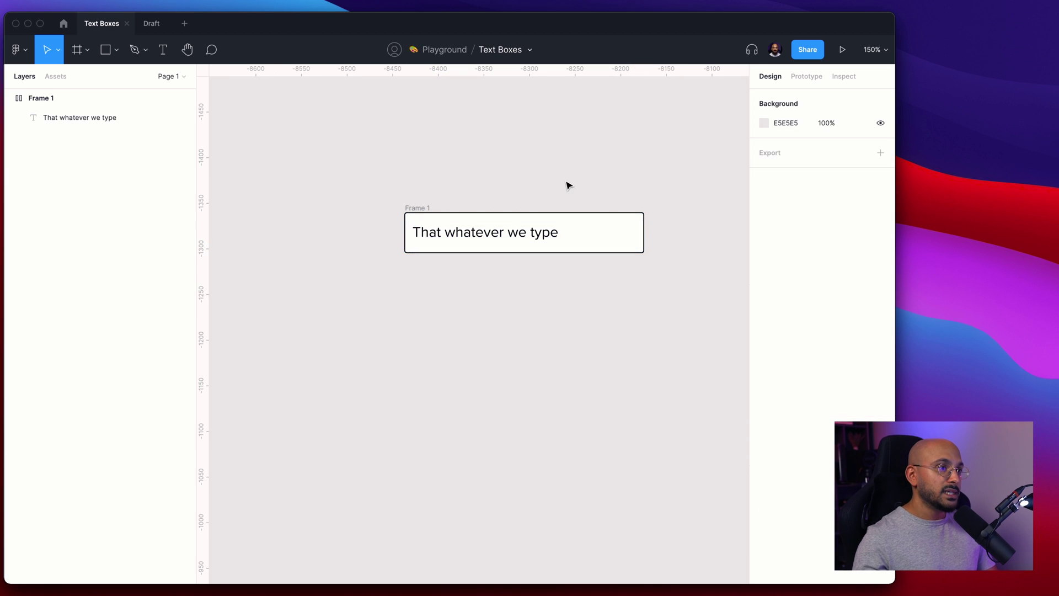
pyautogui.click(419, 208)
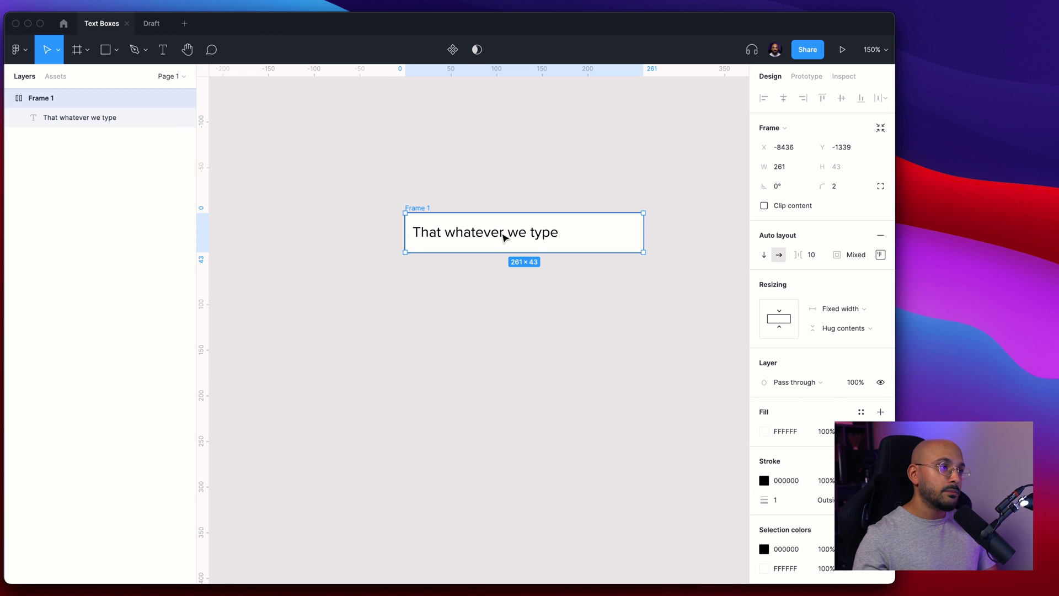
pyautogui.click(510, 234)
pyautogui.doubleClick(514, 232)
pyautogui.press('Right')
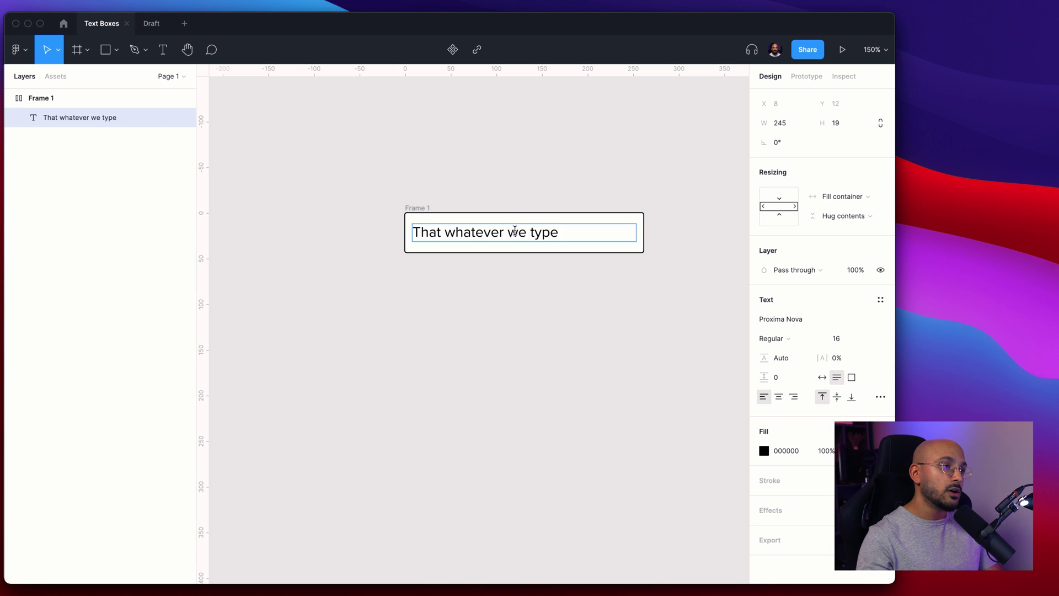
pyautogui.press('Escape')
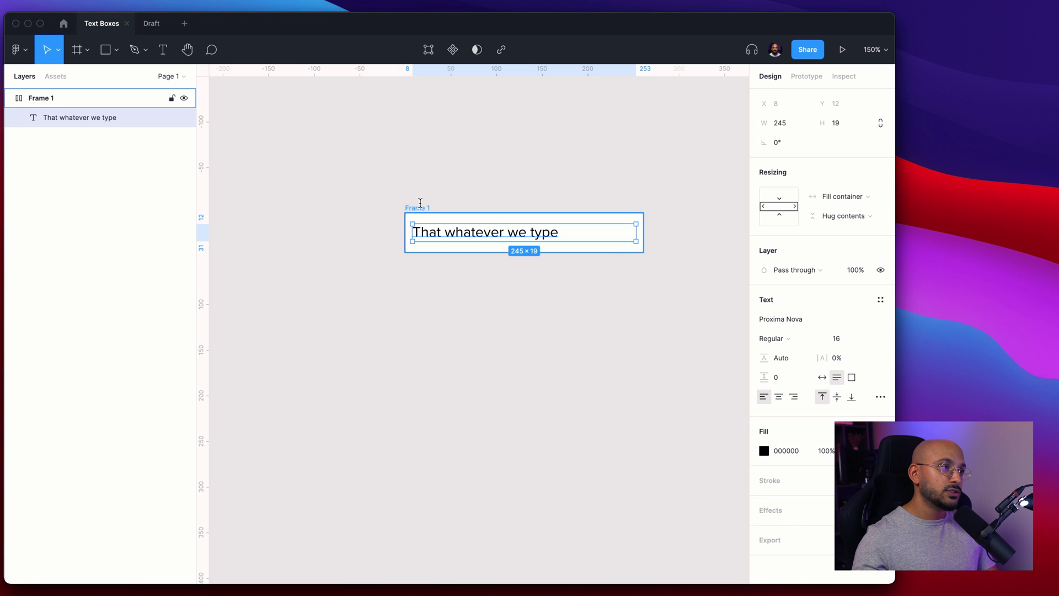
# Check Frame 1's auto layout padding settings, then reselect the text layer.
pyautogui.press('Escape')
pyautogui.click(881, 256)
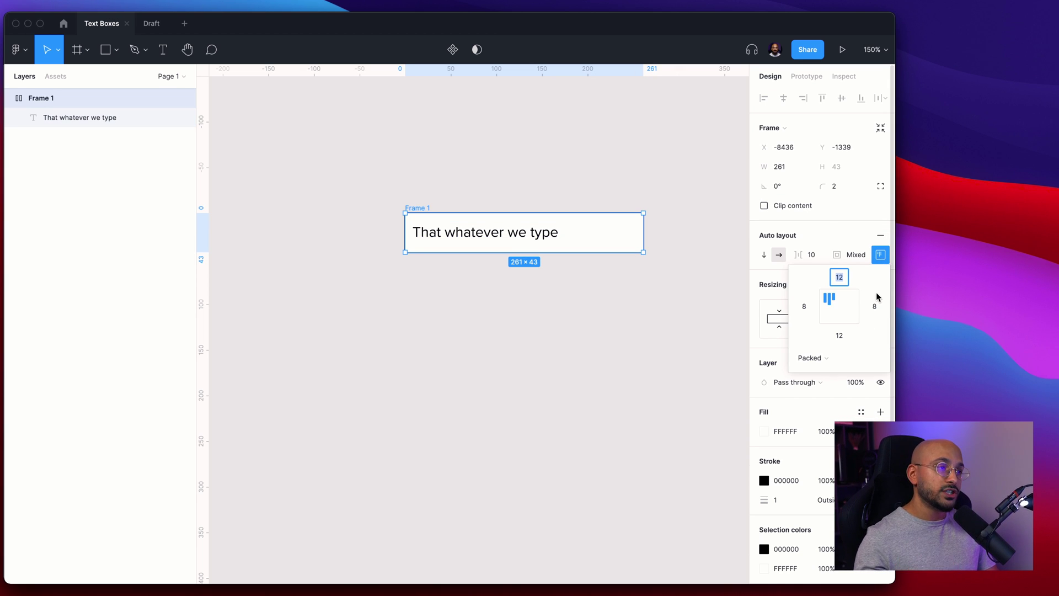
pyautogui.click(512, 185)
pyautogui.click(524, 234)
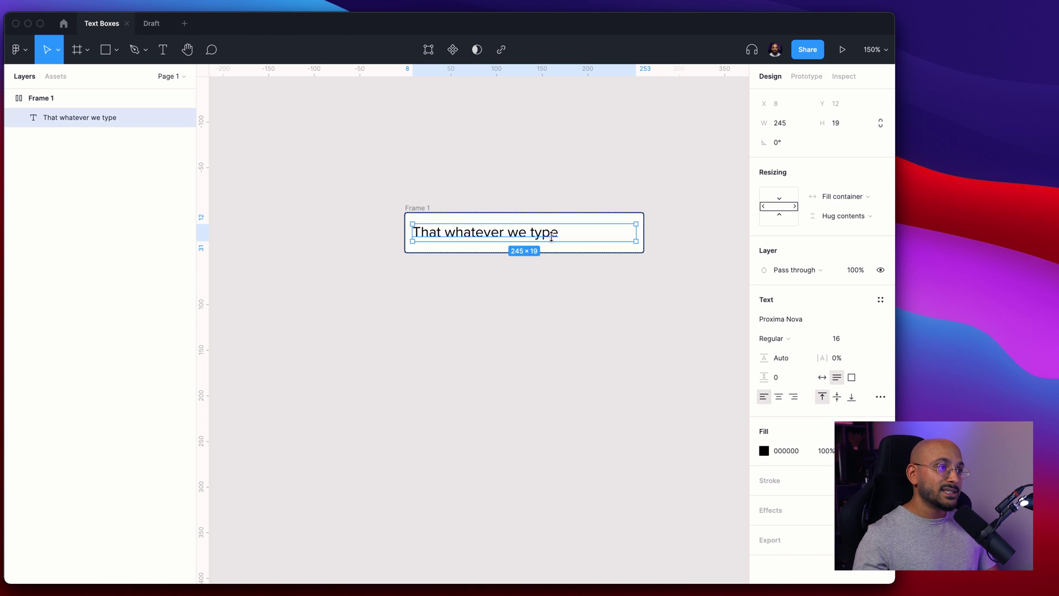
# Append '. If the size of the content inside increases, by default, the box will increase too.' to the text.
pyautogui.press('Escape')
pyautogui.doubleClick(507, 232)
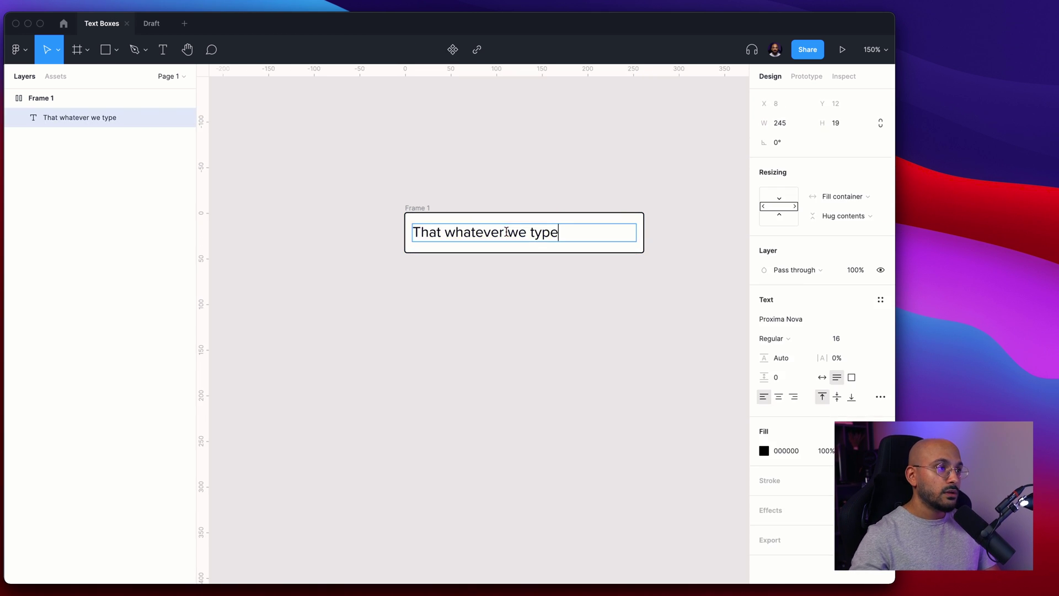
pyautogui.write('. If the ')
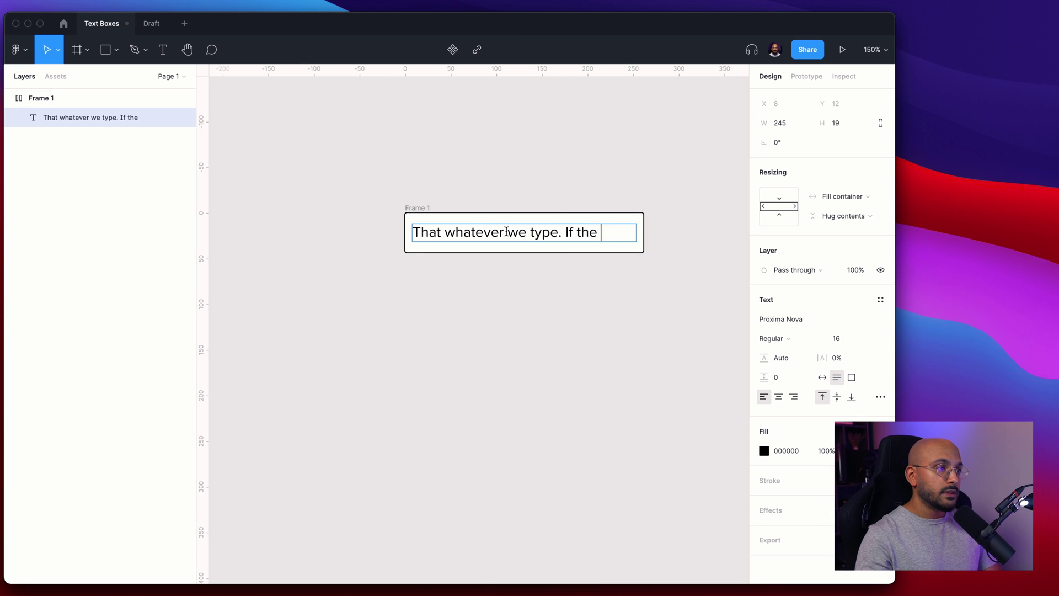
pyautogui.write('size of the content i')
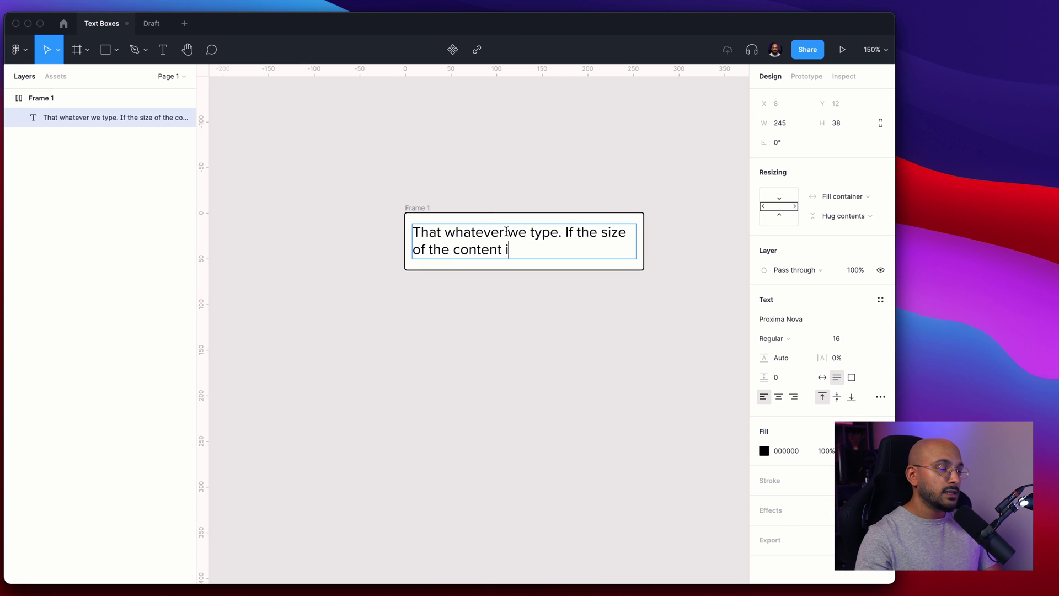
pyautogui.write('nside increases')
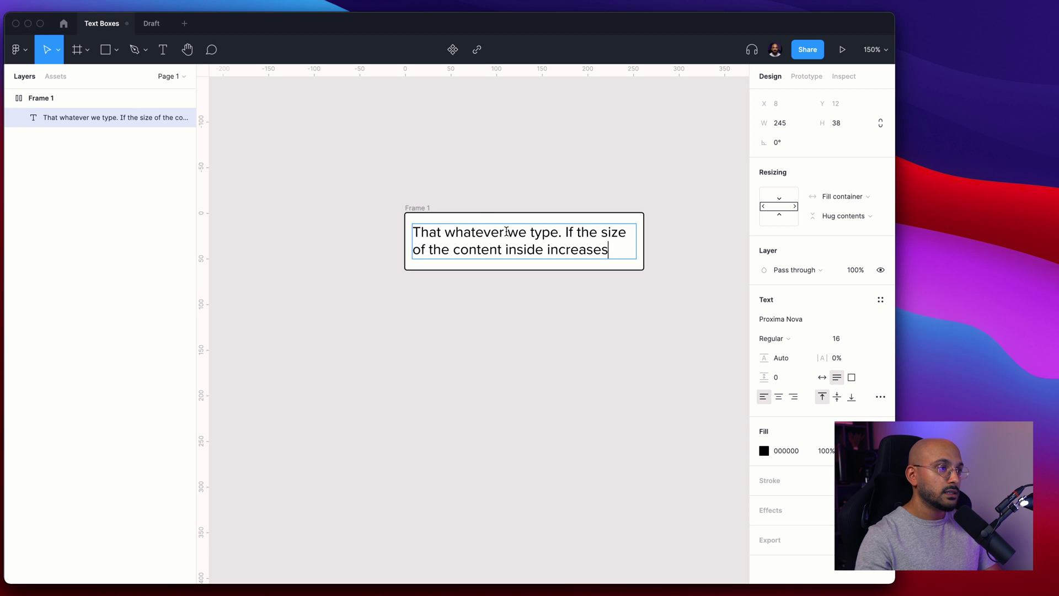
pyautogui.write(', by de')
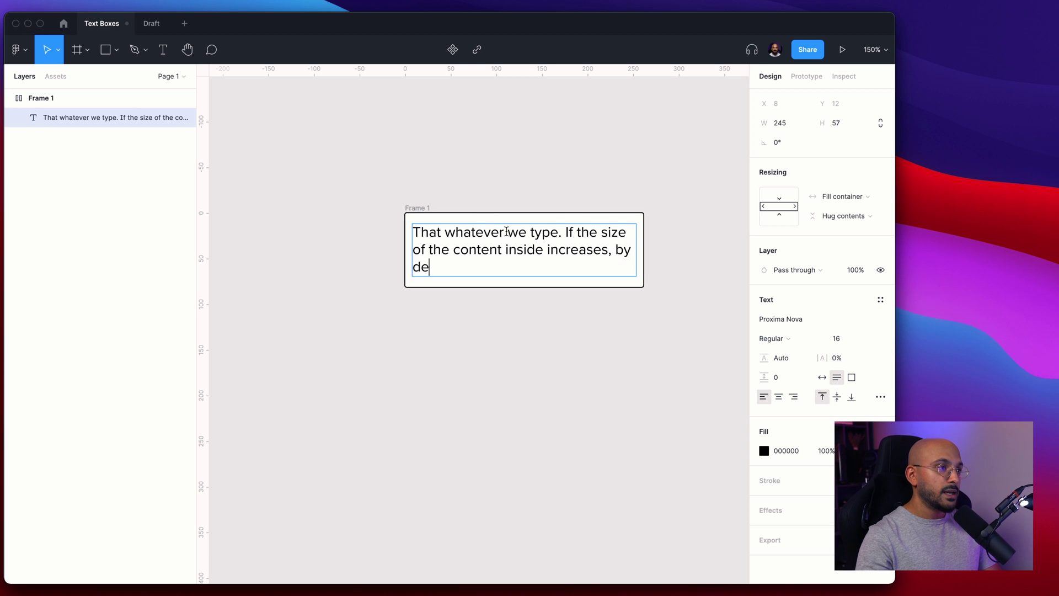
pyautogui.write('fault, the ')
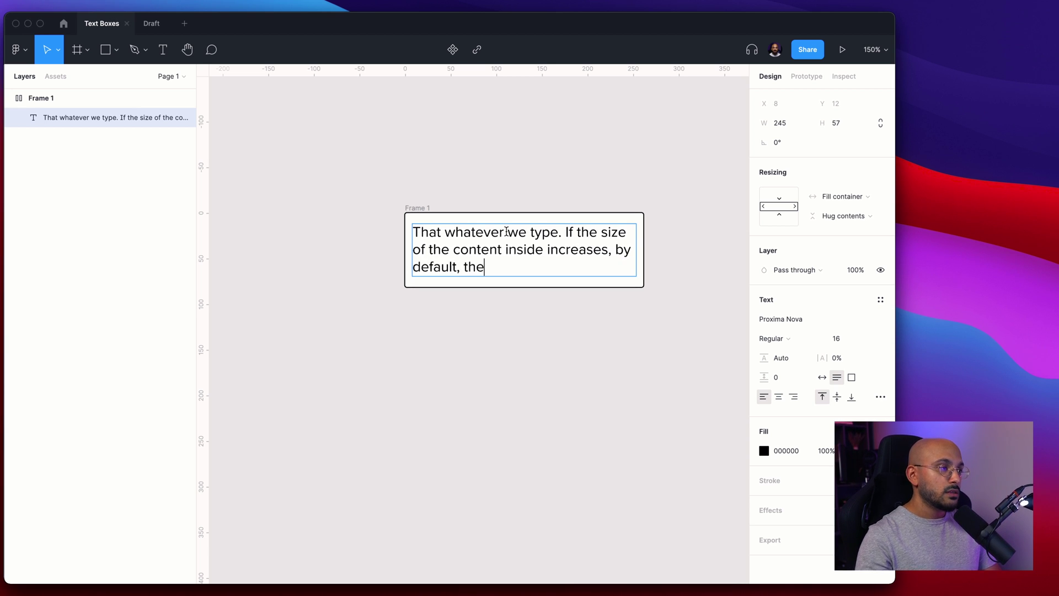
pyautogui.write('box will increase too')
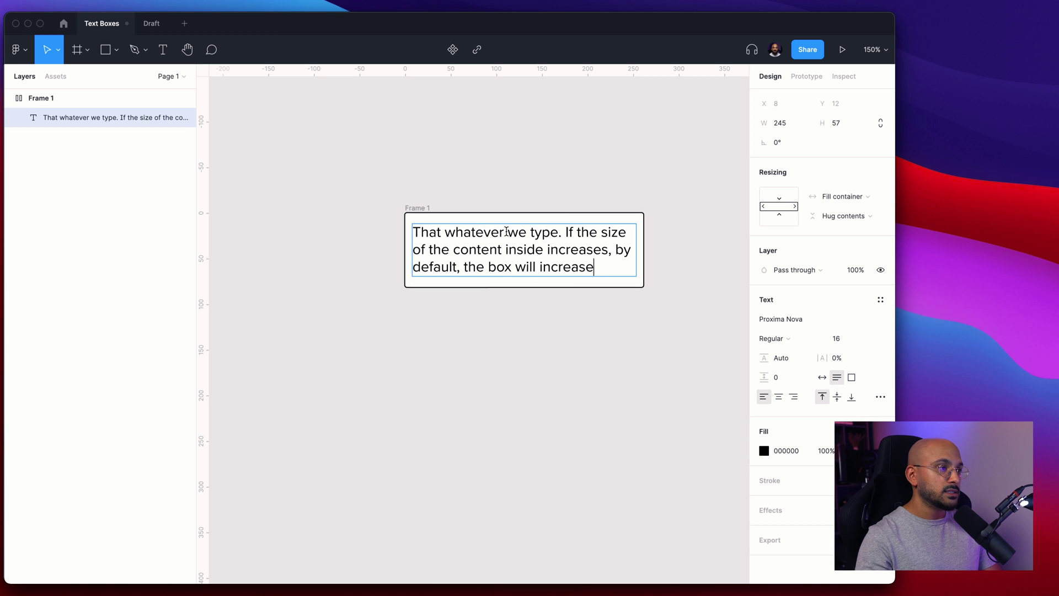
pyautogui.write('.')
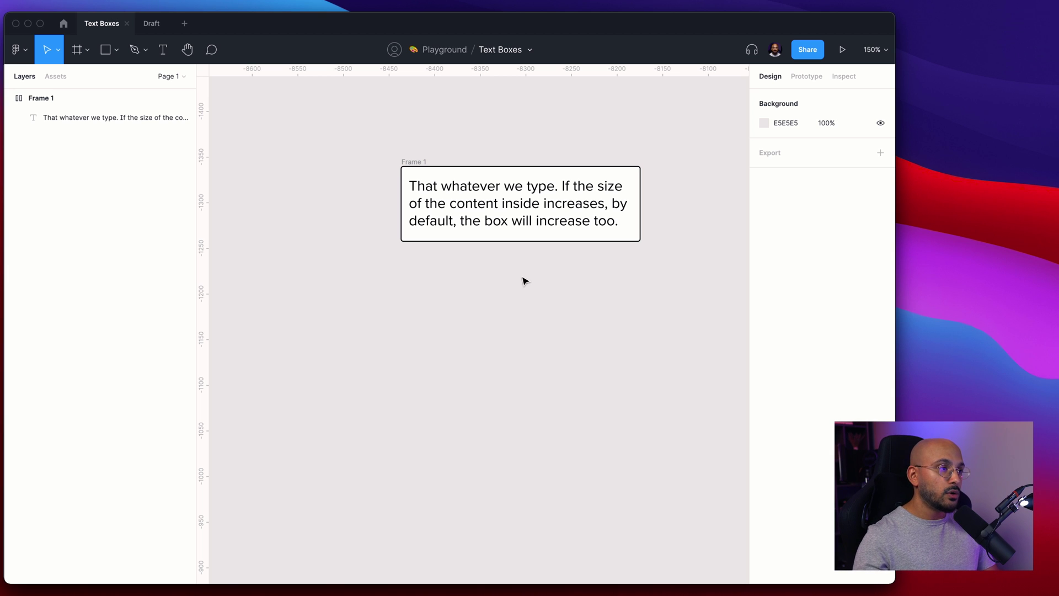
# Draw a small new 8×8 Frame 2 and zoom in on it.
pyautogui.scroll(5, 524, 281)
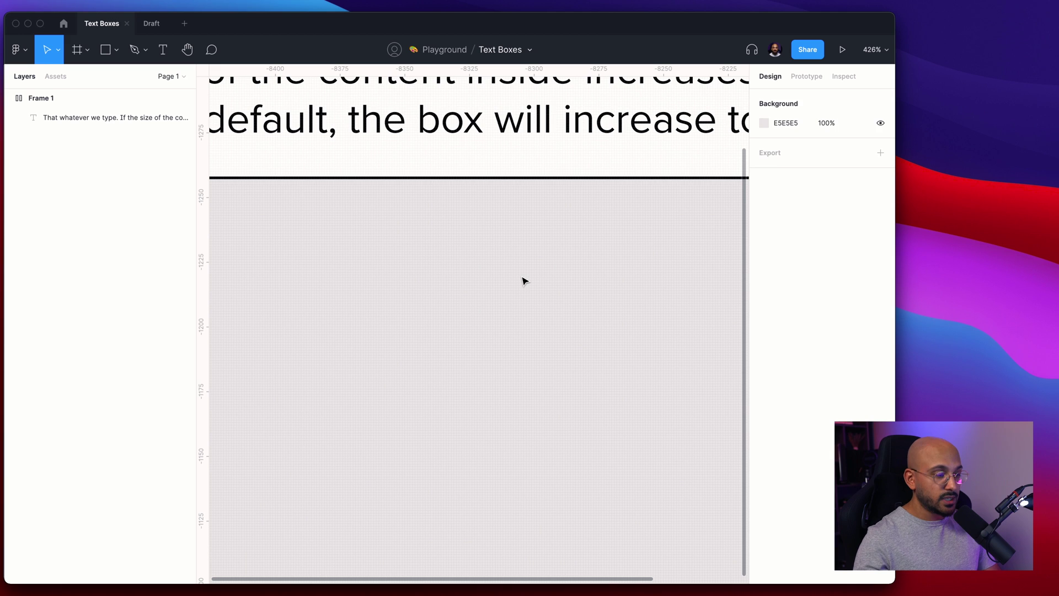
pyautogui.press('f')
pyautogui.moveTo(507, 274); pyautogui.dragTo(526, 300)
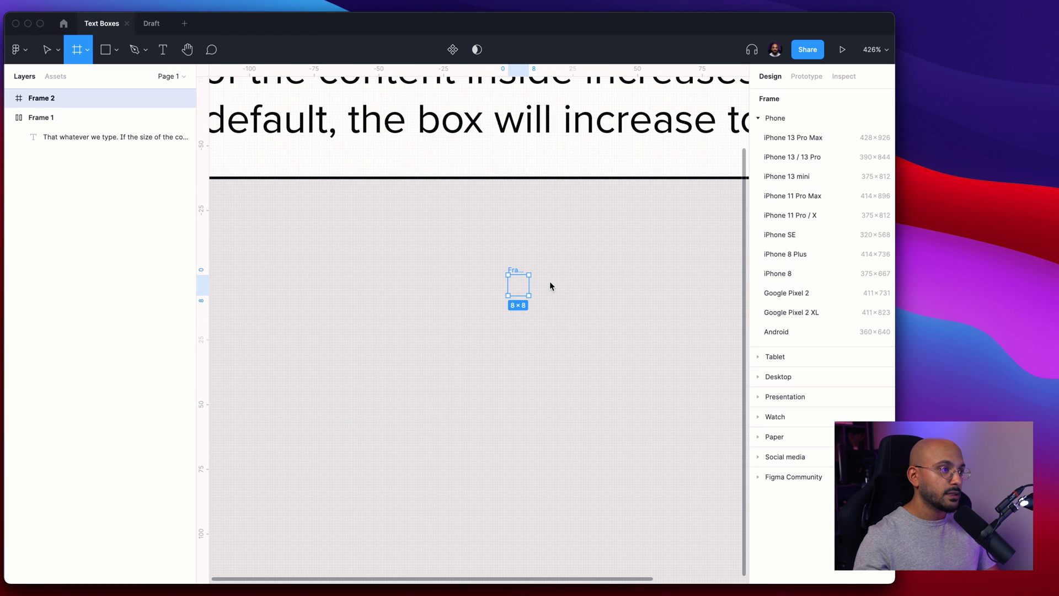
pyautogui.press('Escape')
pyautogui.scroll(10, 512, 285)
pyautogui.click(574, 303)
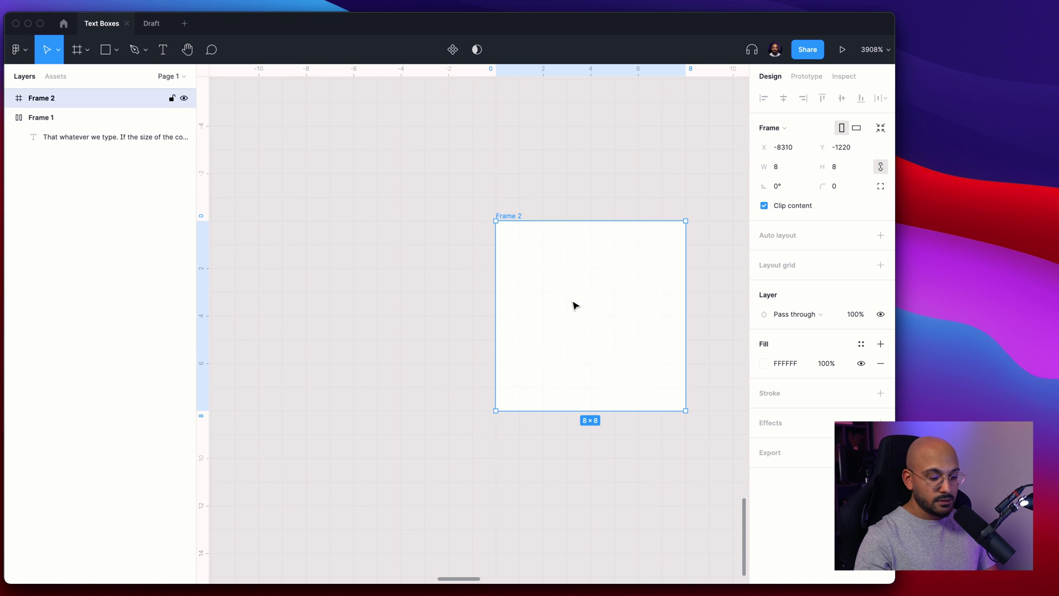
# Draw a horizontal black line, Vector 1, across Frame 2 with the pen.
pyautogui.press('p')
pyautogui.click(531, 256)
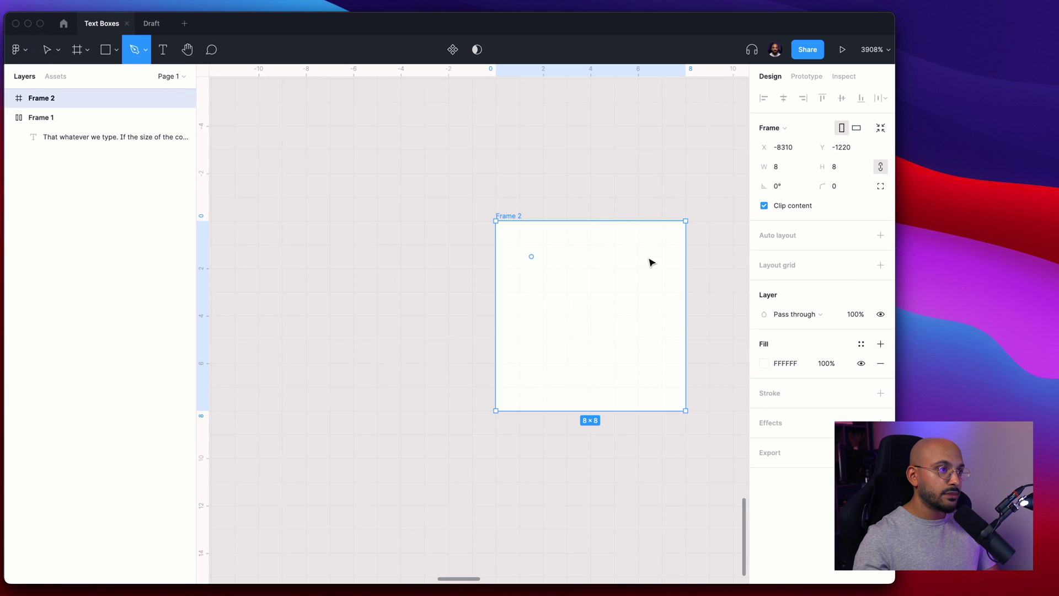
pyautogui.click(650, 257)
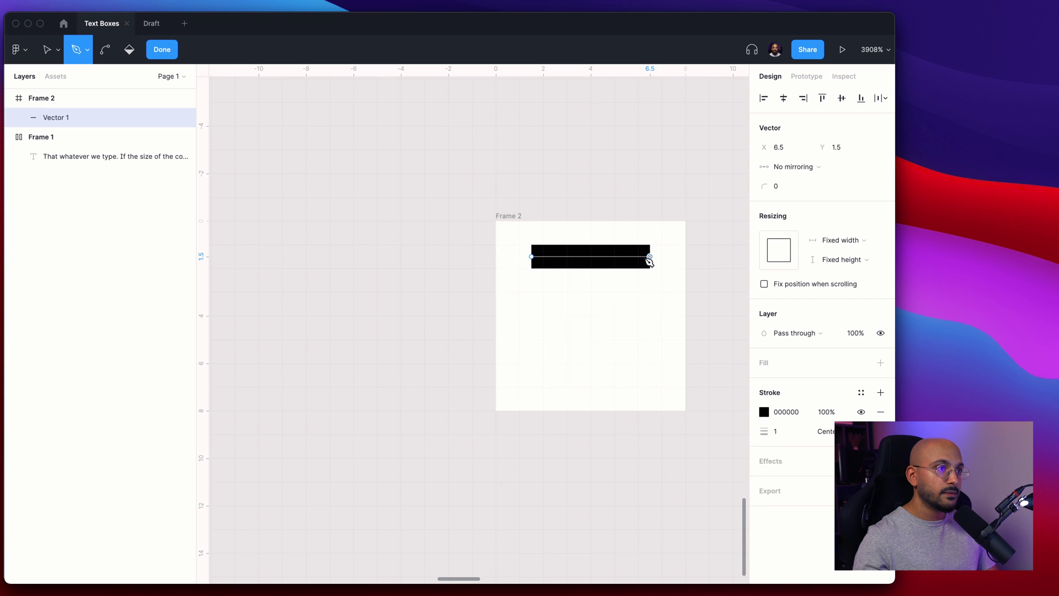
pyautogui.press('Escape')
pyautogui.press('Escape')
# Set the line to width 6, centre it horizontally, and give it round end caps.
pyautogui.click(638, 177)
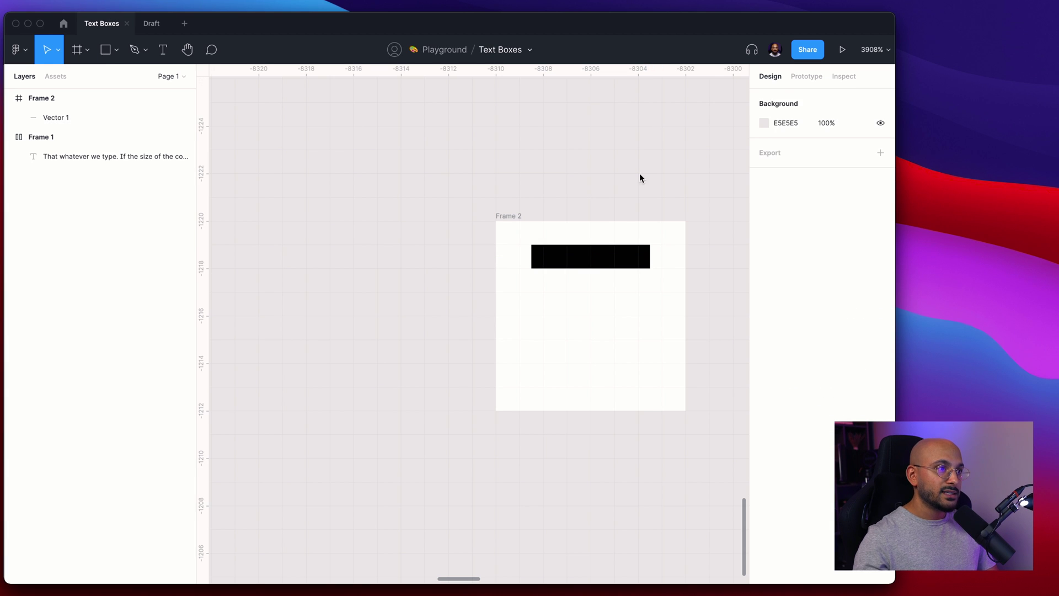
pyautogui.click(596, 257)
pyautogui.click(787, 148)
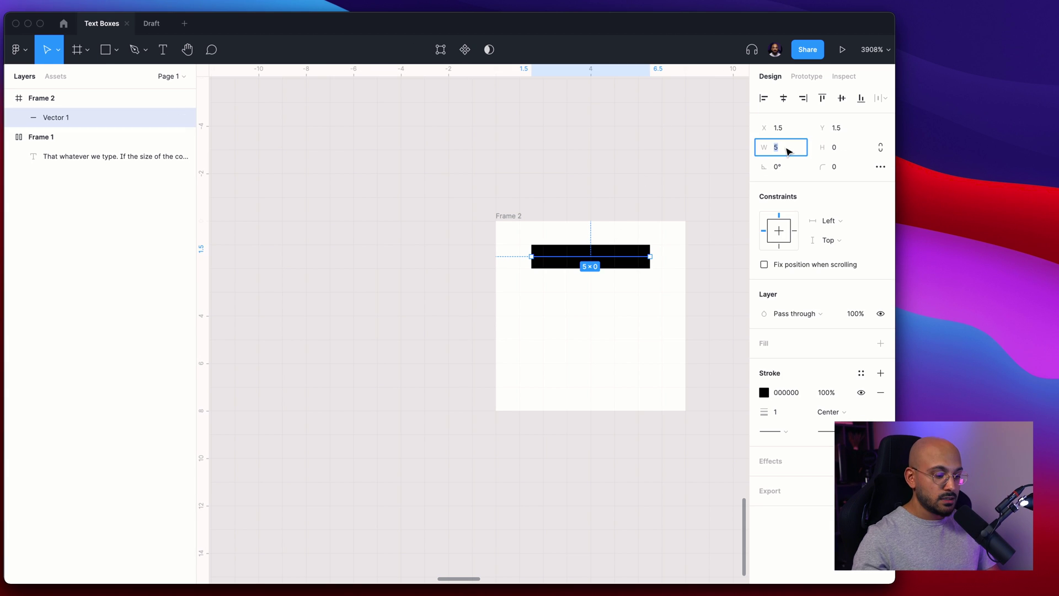
pyautogui.write('6')
pyautogui.press('Return')
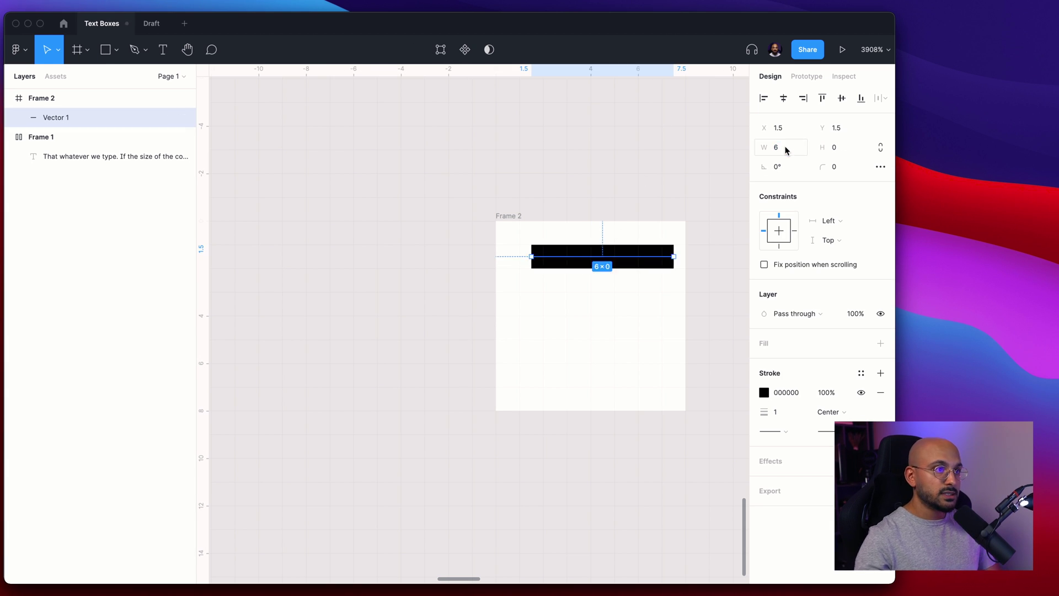
pyautogui.click(783, 99)
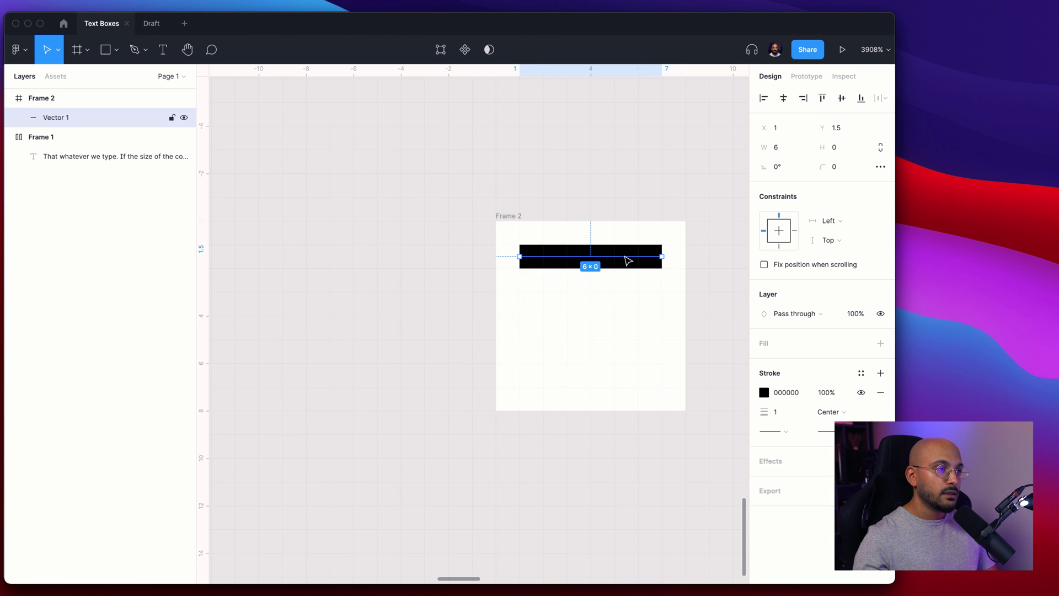
pyautogui.click(779, 432)
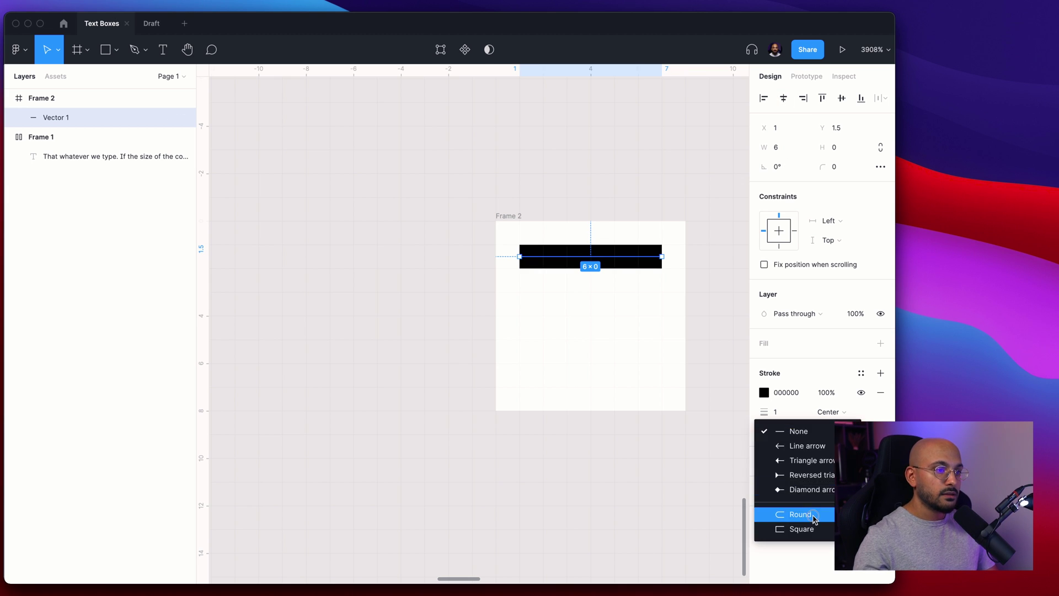
pyautogui.click(800, 514)
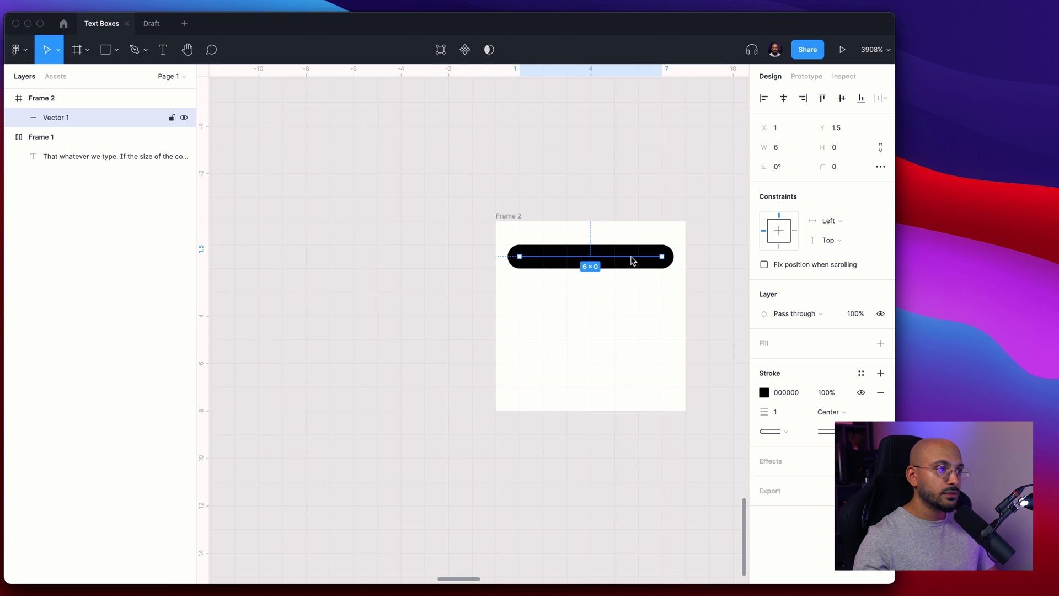
# Duplicate the line below with Alt-drag and move the top line to Y 2.
pyautogui.moveTo(632, 260); pyautogui.dragTo(633, 312)
pyautogui.click(627, 254)
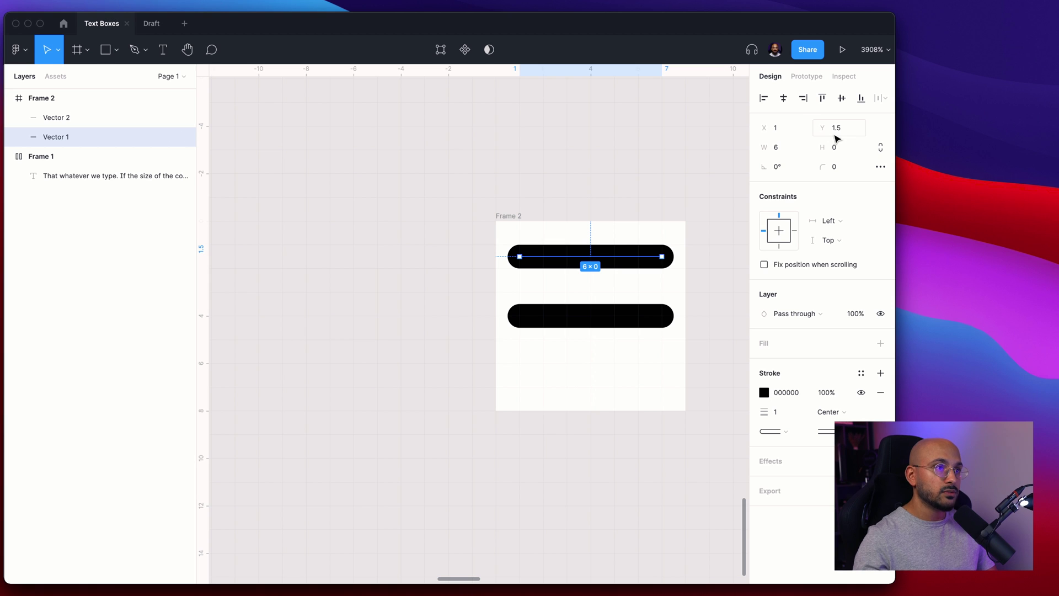
pyautogui.click(839, 133)
pyautogui.write('2')
pyautogui.press('Return')
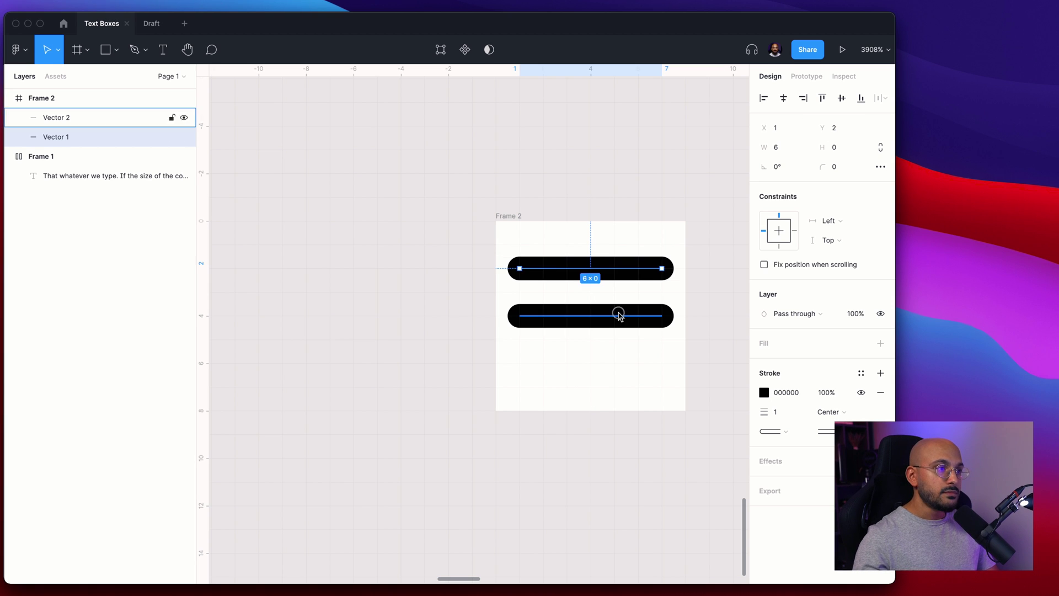
# Shorten the copy, Vector 2, to width 4 and centre it horizontally.
pyautogui.click(617, 310)
pyautogui.click(792, 148)
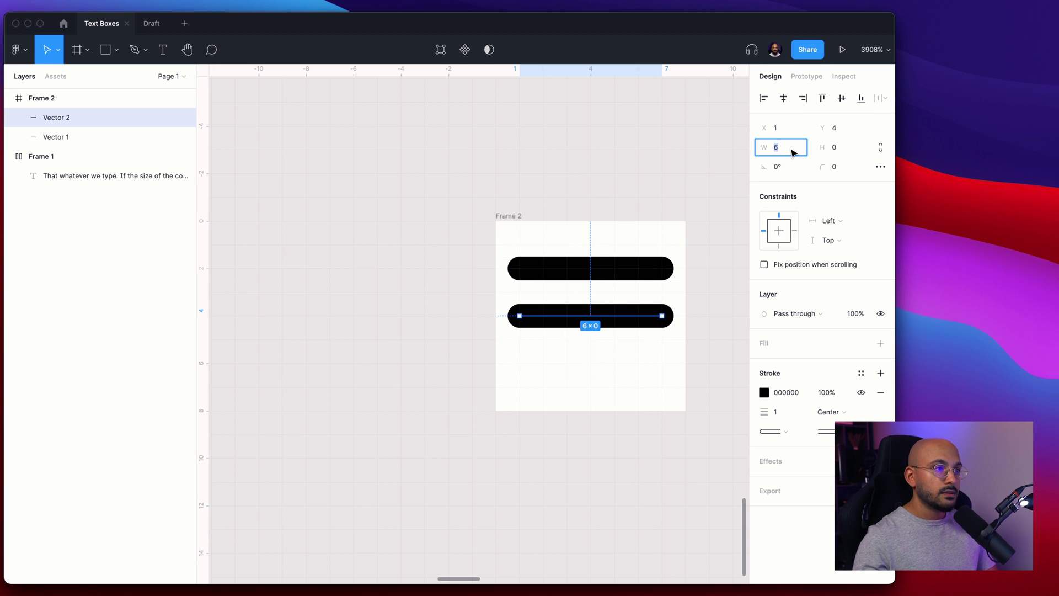
pyautogui.write('4')
pyautogui.press('Return')
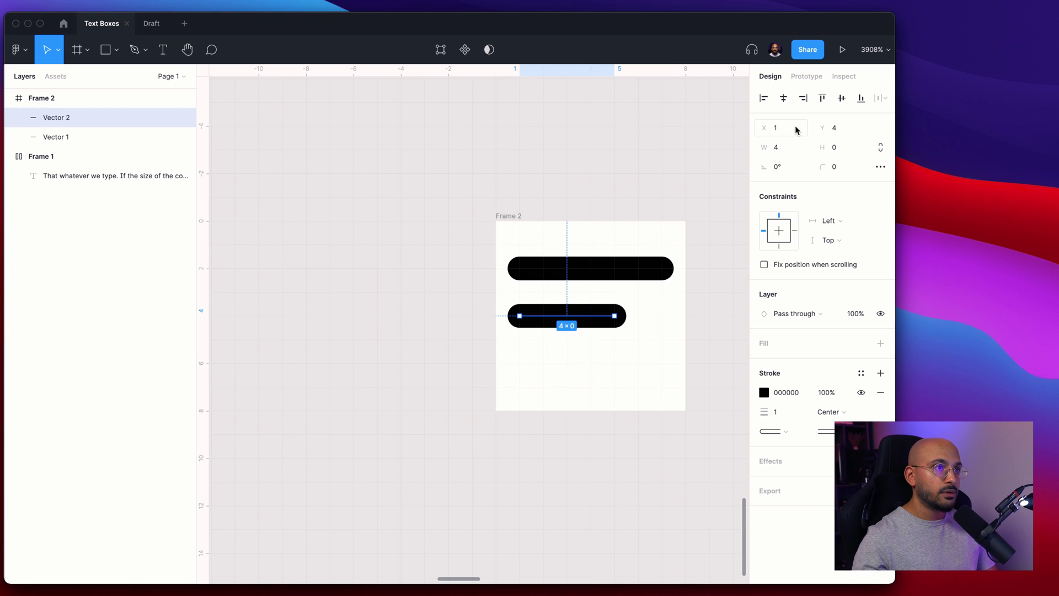
pyautogui.click(783, 97)
pyautogui.moveTo(649, 374); pyautogui.dragTo(555, 234)
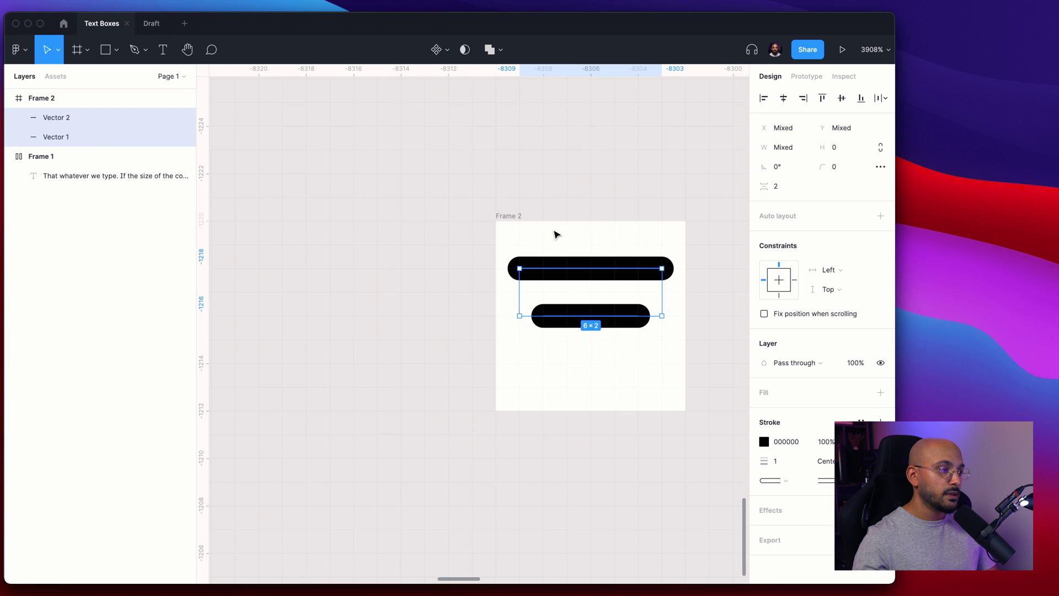
# Flatten both lines, rotate them 45°, shift down-left, and flatten into one 4.95×4.95 vector.
pyautogui.press('super+e')
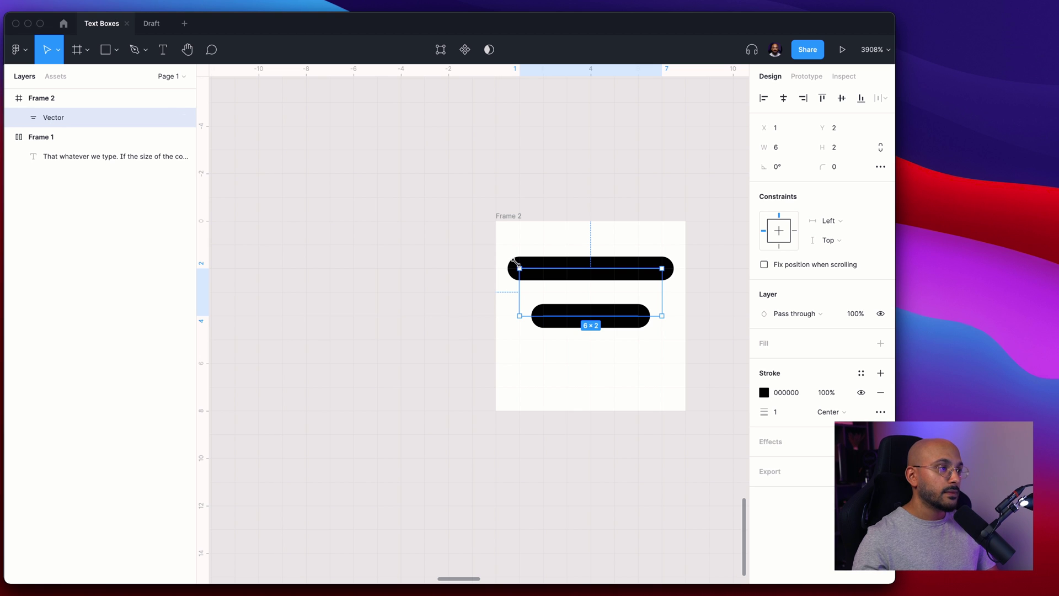
pyautogui.moveTo(514, 269); pyautogui.dragTo(529, 323)
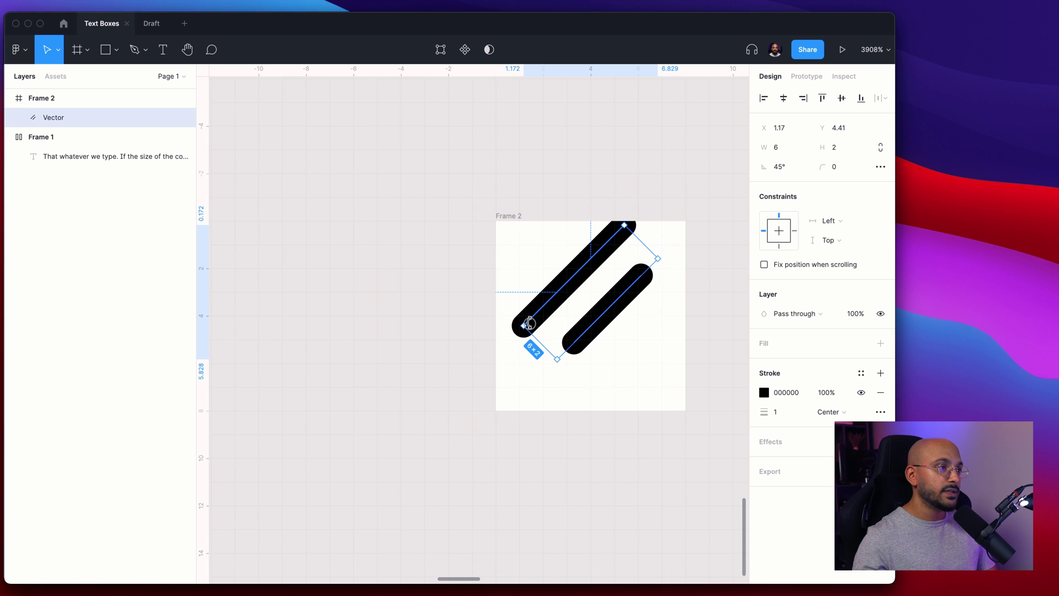
pyautogui.hscroll(1, 551, 303)
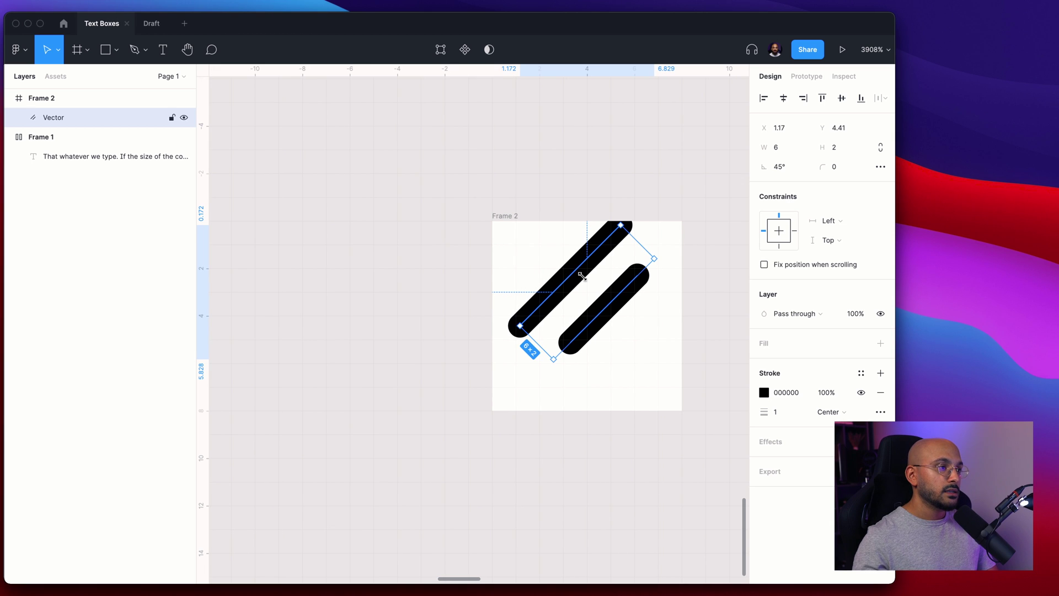
pyautogui.moveTo(583, 277); pyautogui.dragTo(588, 308)
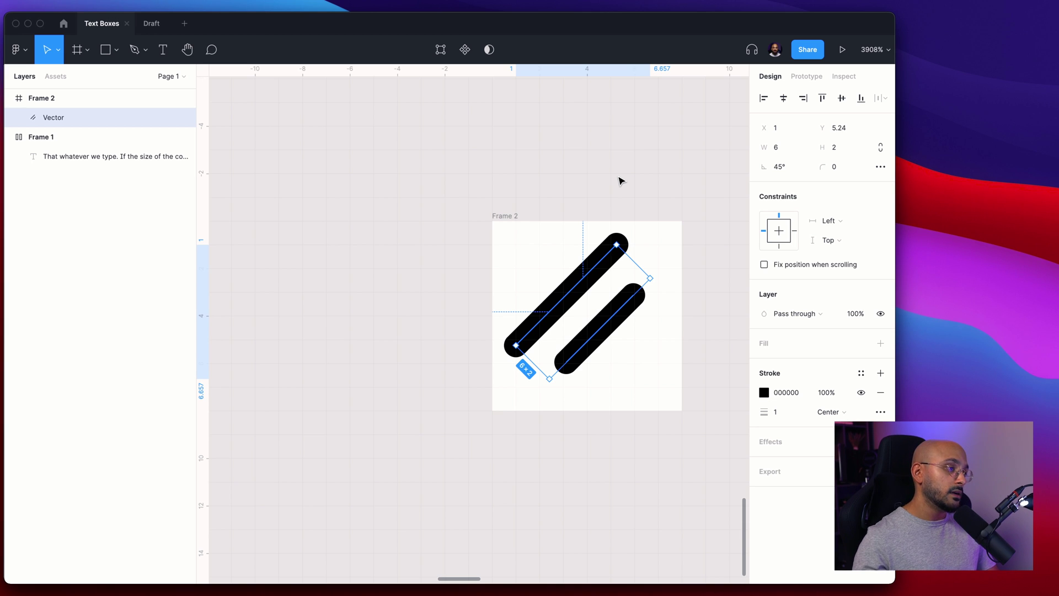
pyautogui.press('super+e')
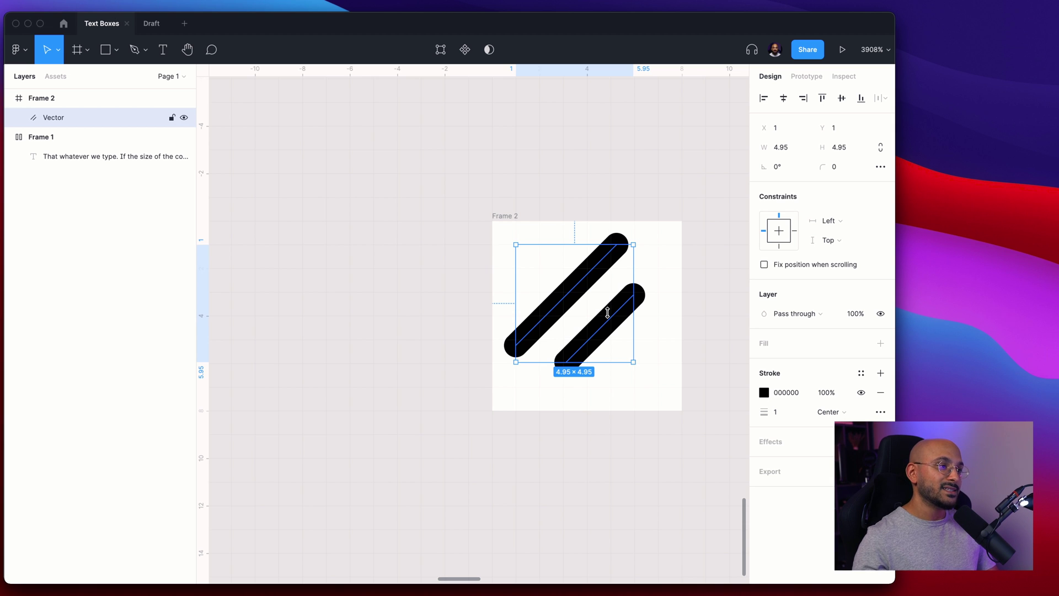
pyautogui.click(607, 193)
pyautogui.click(579, 284)
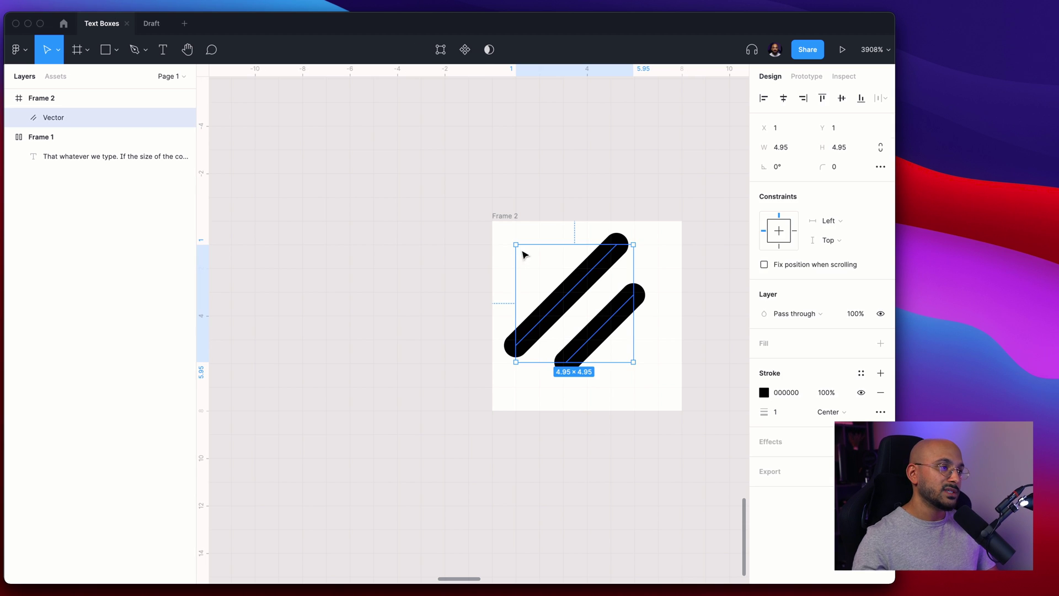
pyautogui.click(586, 171)
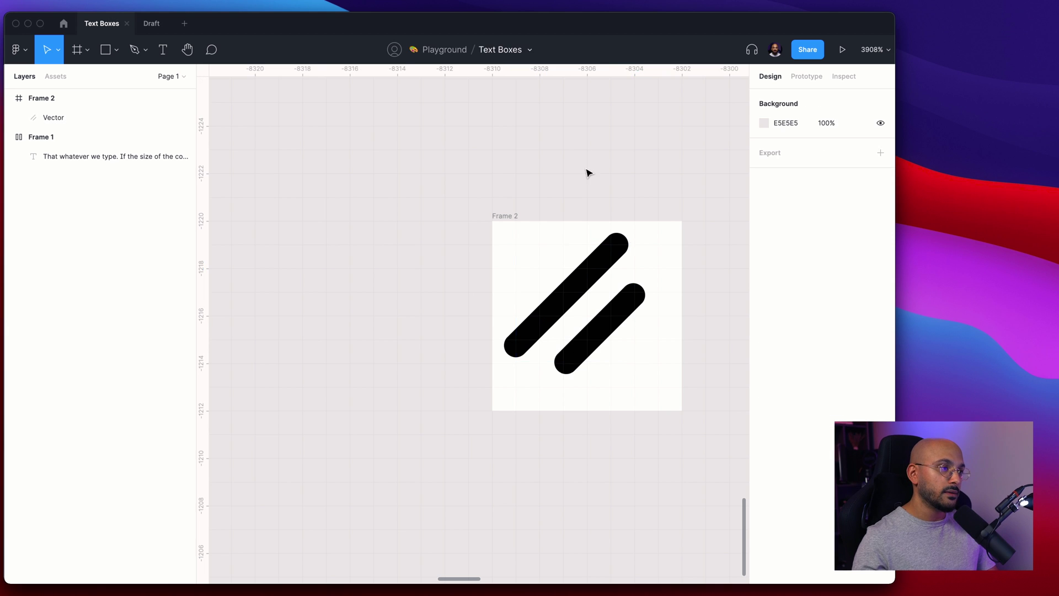
pyautogui.scroll(-5, 586, 182)
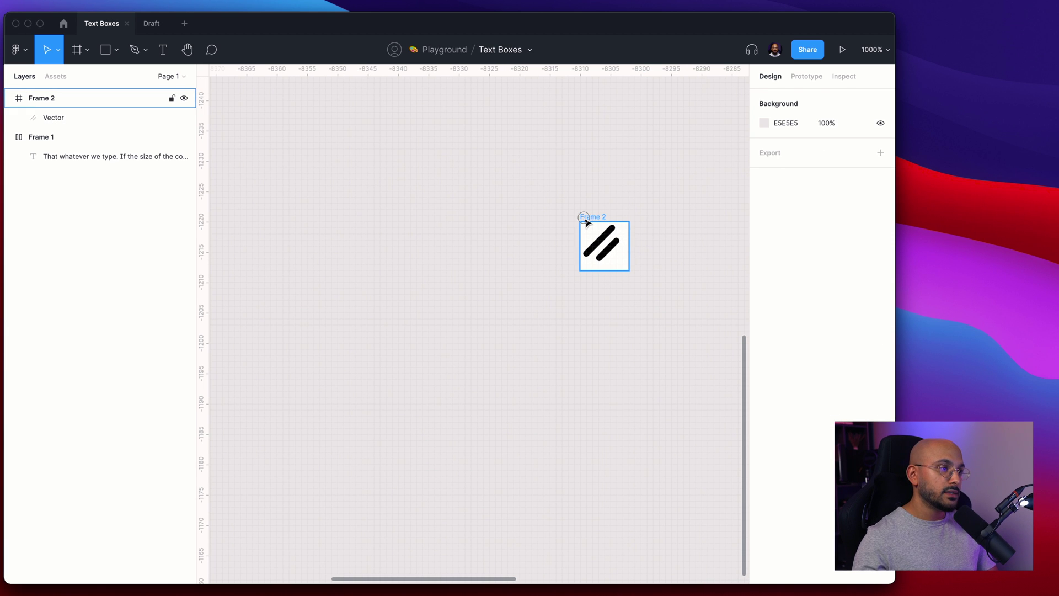
# Rename Frame 2 to 'expand-icon' and remove its white fill.
pyautogui.doubleClick(588, 217)
pyautogui.write('expand-icon')
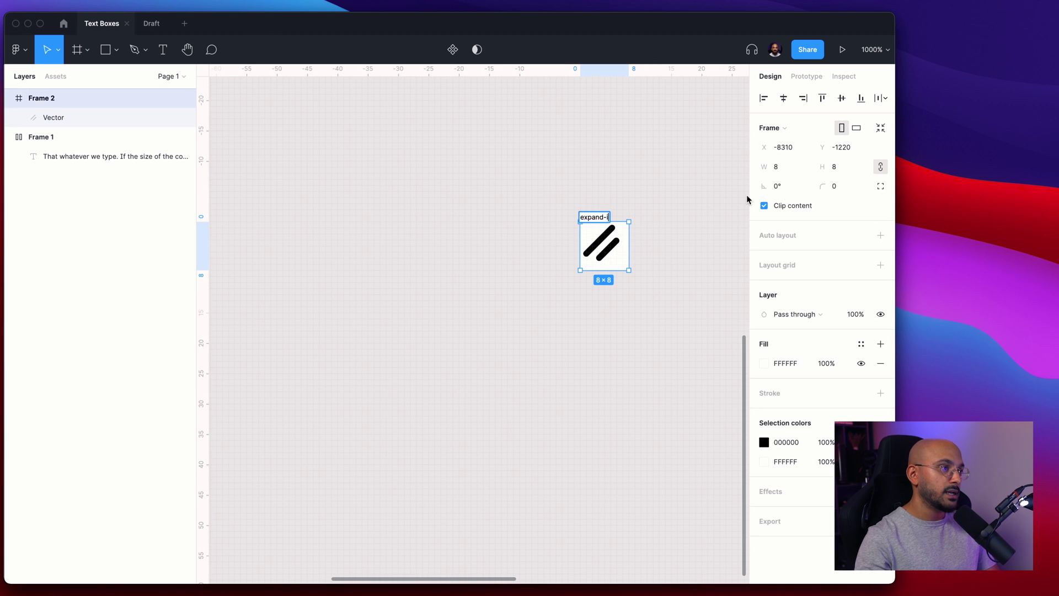
pyautogui.press('Return')
pyautogui.click(880, 363)
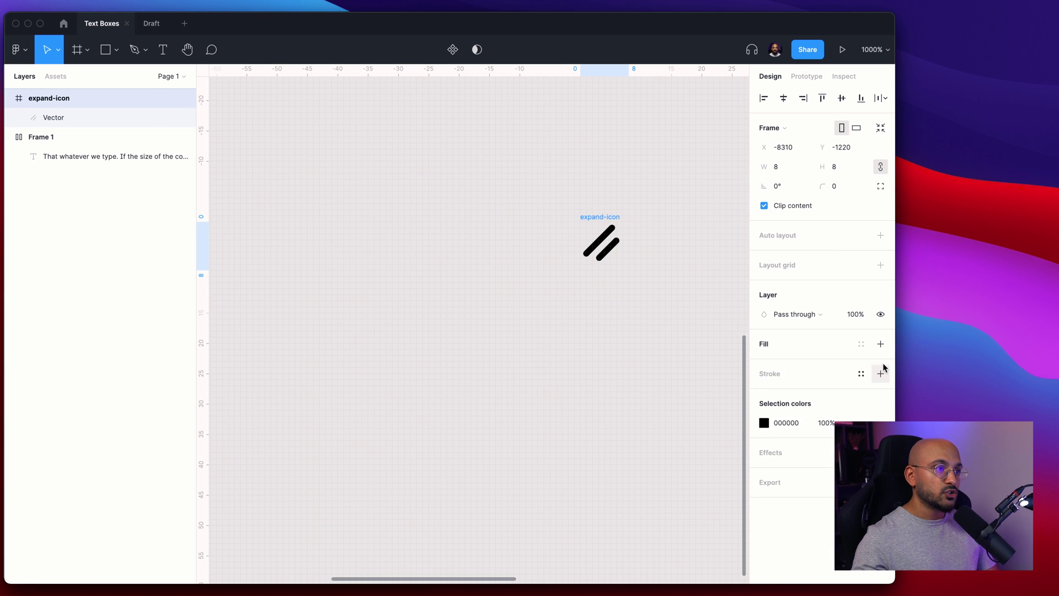
# Select the frame that wraps the paragraph text box.
pyautogui.click(690, 362)
pyautogui.scroll(-3, 691, 362)
pyautogui.scroll(-3, 693, 367)
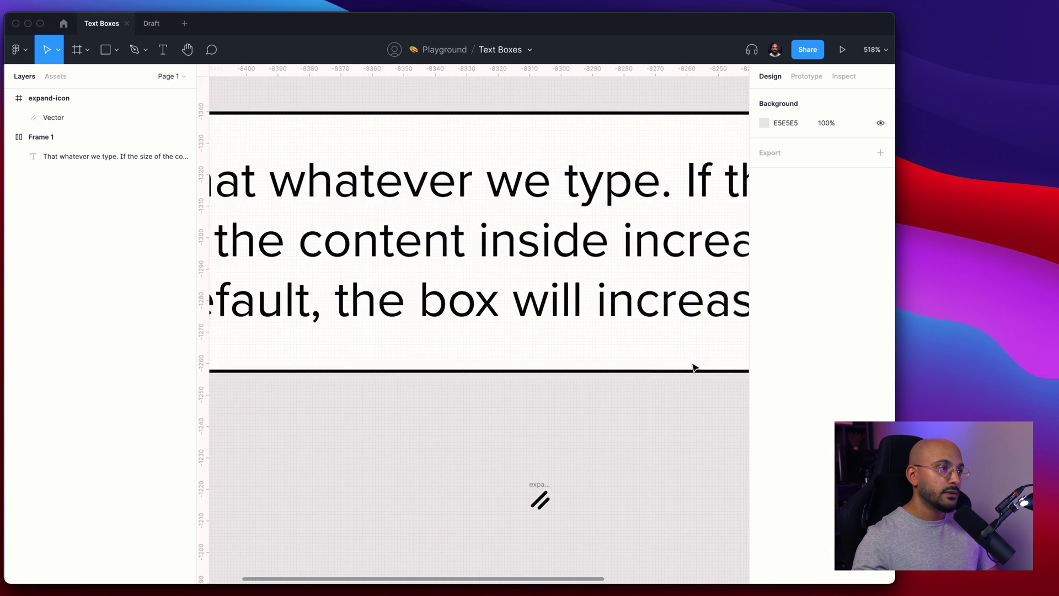
pyautogui.click(474, 255)
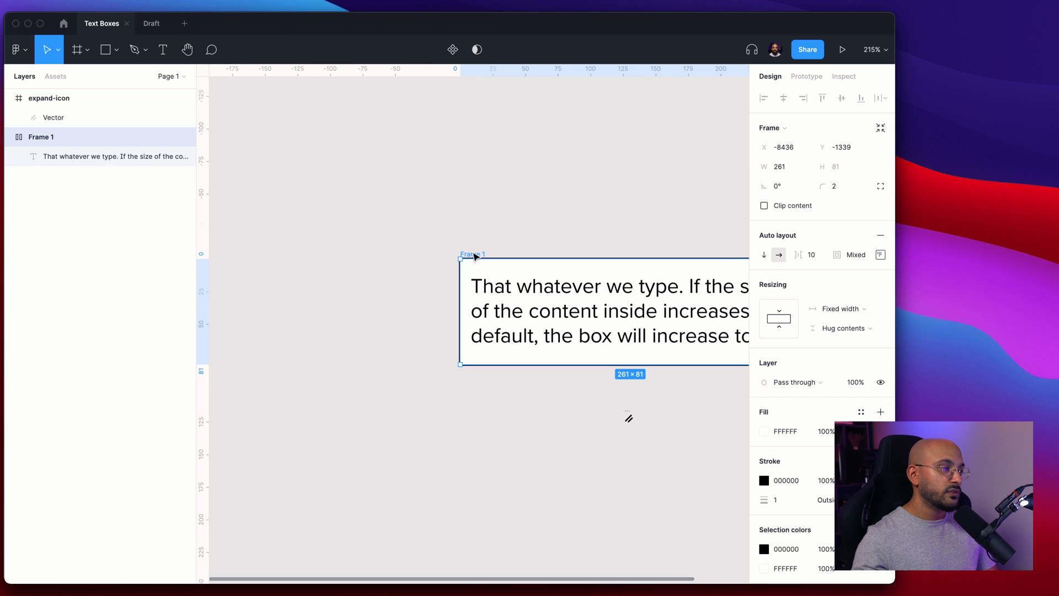
# Rename the frame around the paragraph to 'text box container'.
pyautogui.doubleClick(473, 254)
pyautogui.write('text')
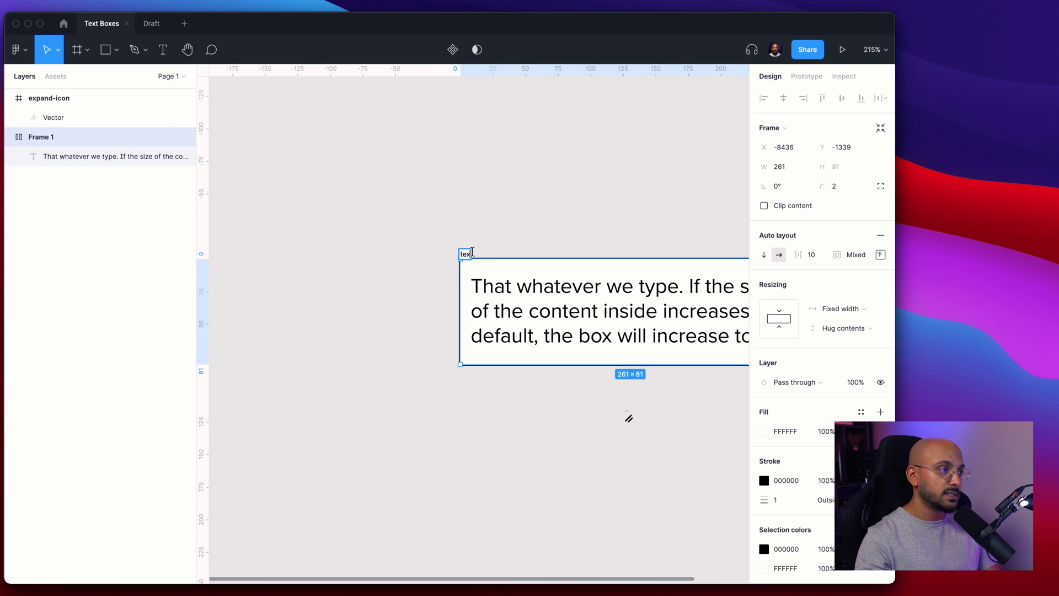
pyautogui.write(' box container')
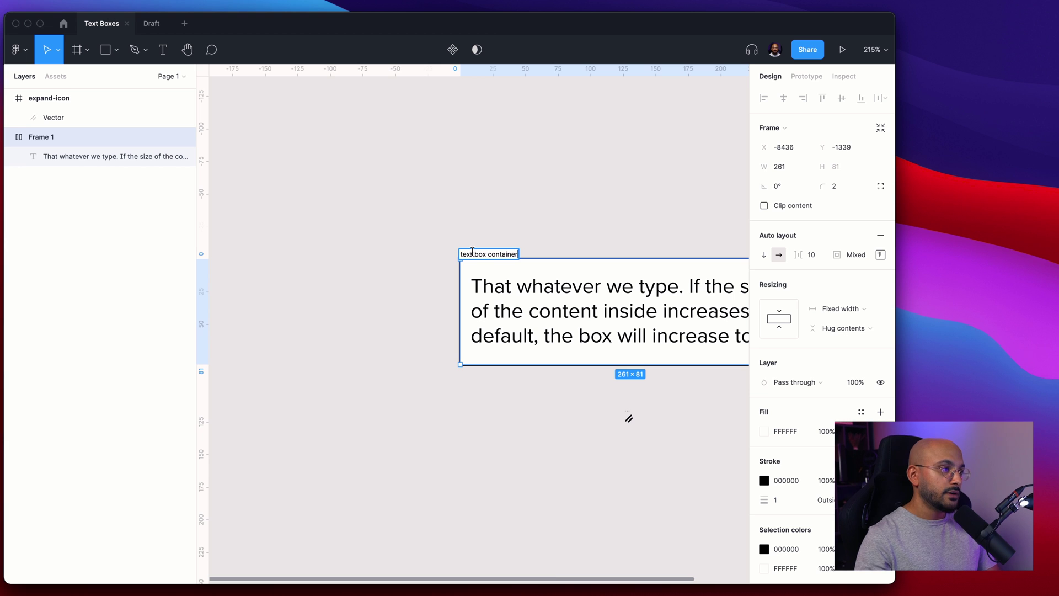
pyautogui.press('Return')
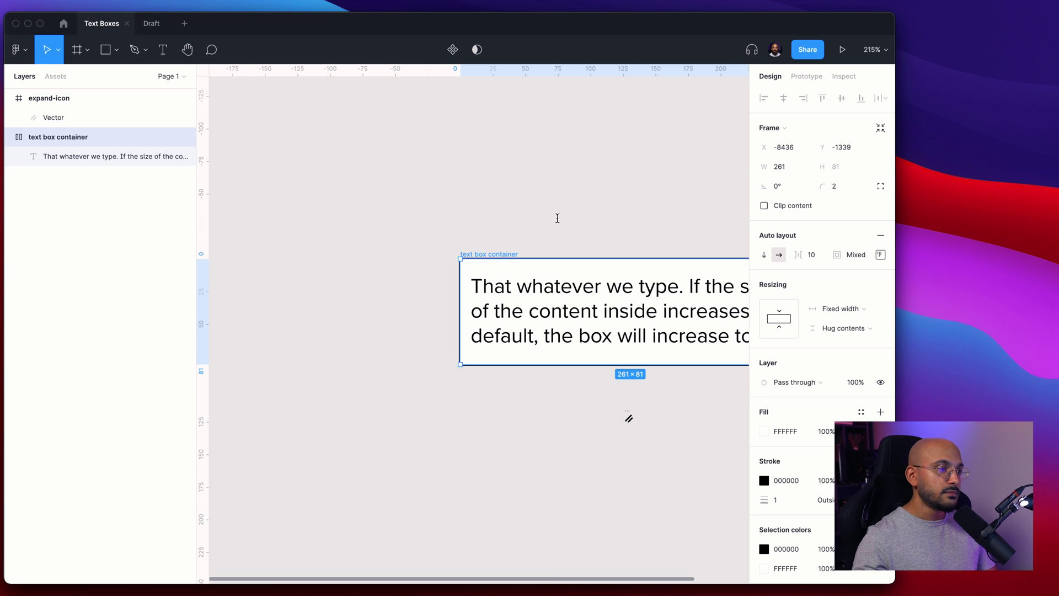
pyautogui.click(558, 216)
# Check the icon's Vector layer, then reselect the text box container frame.
pyautogui.keyDown('ctrl'); pyautogui.scroll(-3, 558, 219); pyautogui.keyUp('ctrl')
pyautogui.hscroll(4, 559, 221)
pyautogui.hscroll(-3, 560, 222)
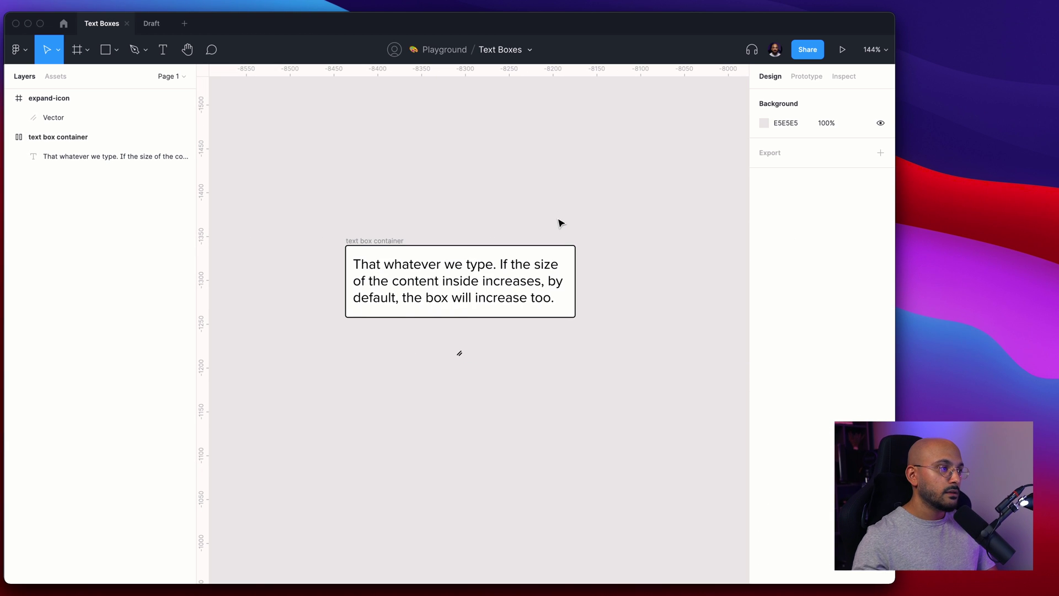
pyautogui.click(460, 353)
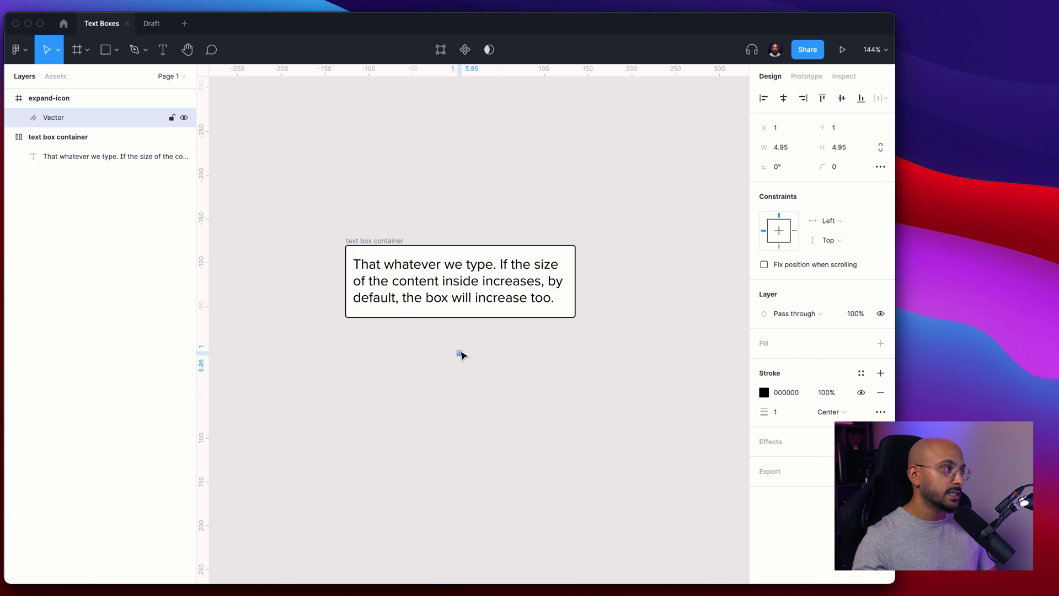
pyautogui.click(372, 243)
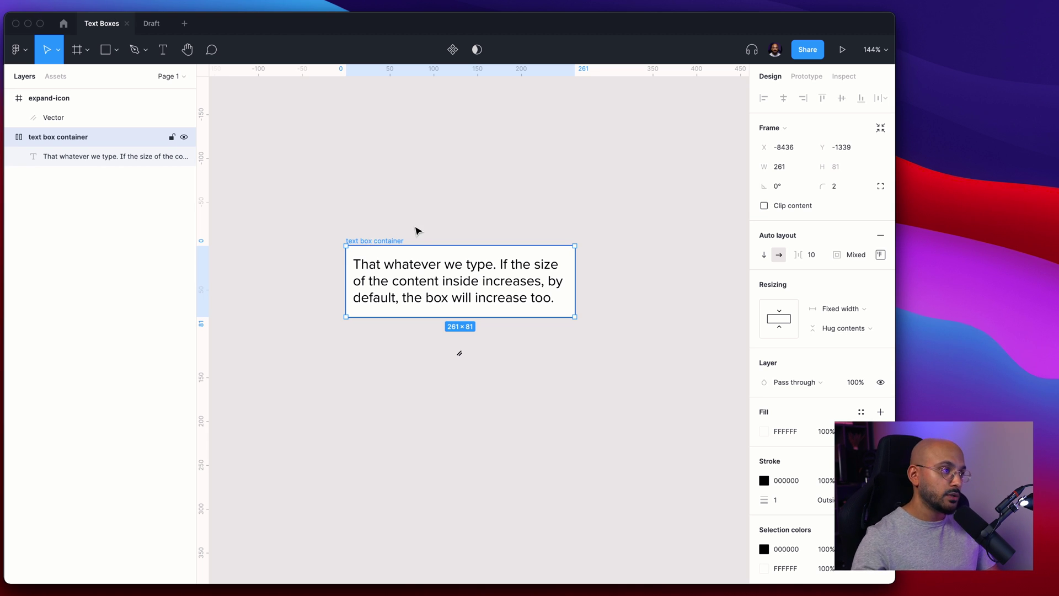
pyautogui.click(450, 204)
pyautogui.scroll(3, 370, 345)
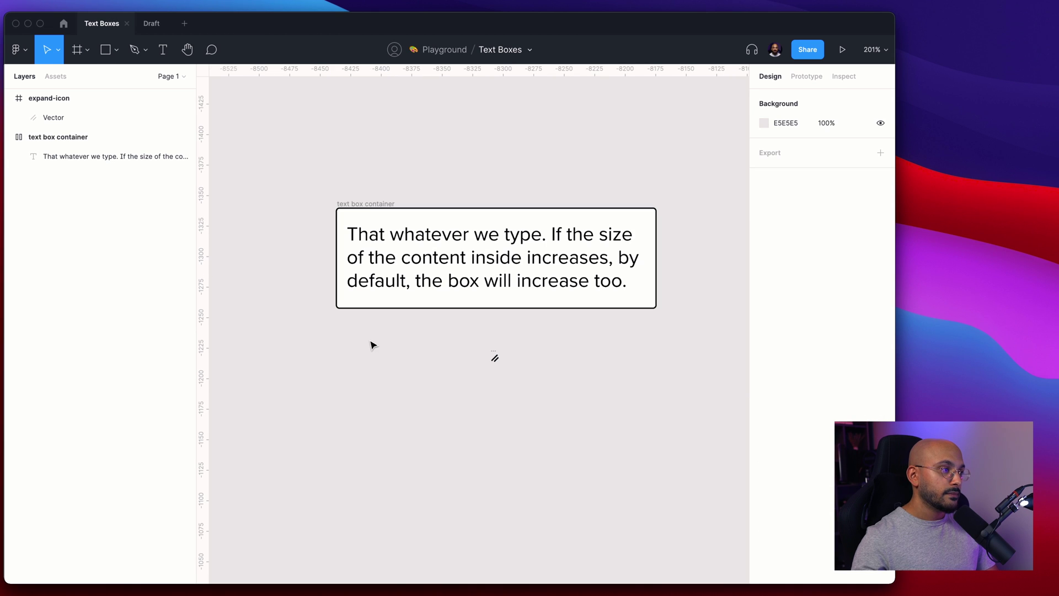
pyautogui.click(378, 204)
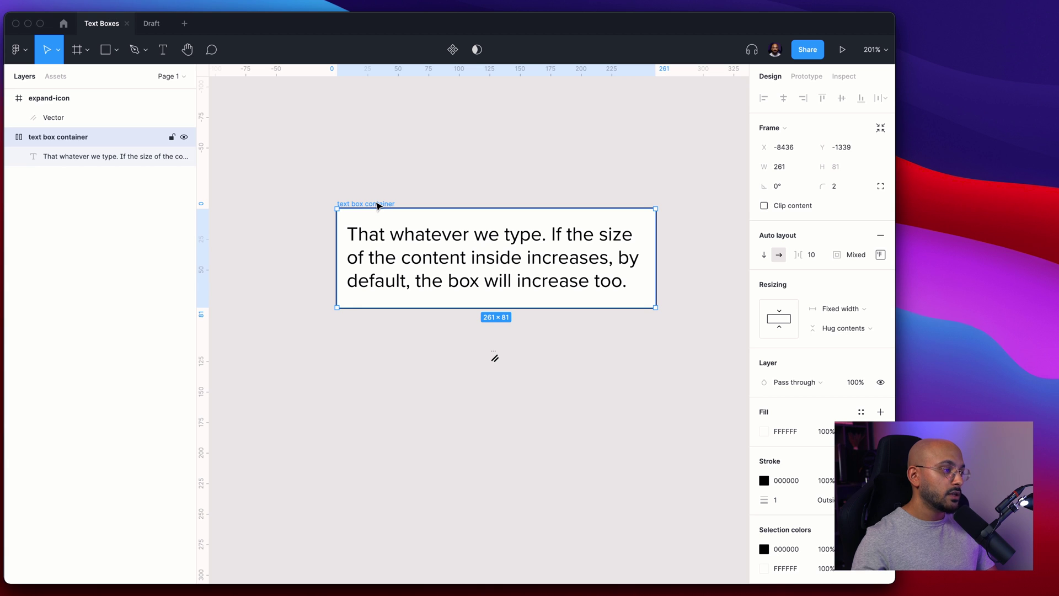
# Wrap the text box container in a new auto-layout Frame 1 with Shift+A.
pyautogui.hotkey('shift', 'a')
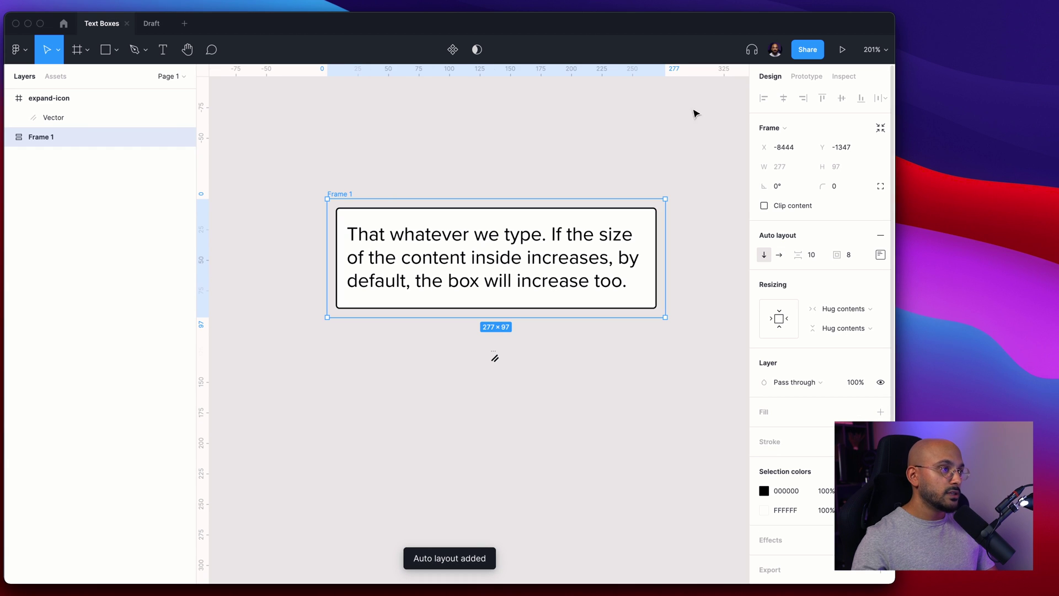
pyautogui.click(9, 137)
pyautogui.click(16, 158)
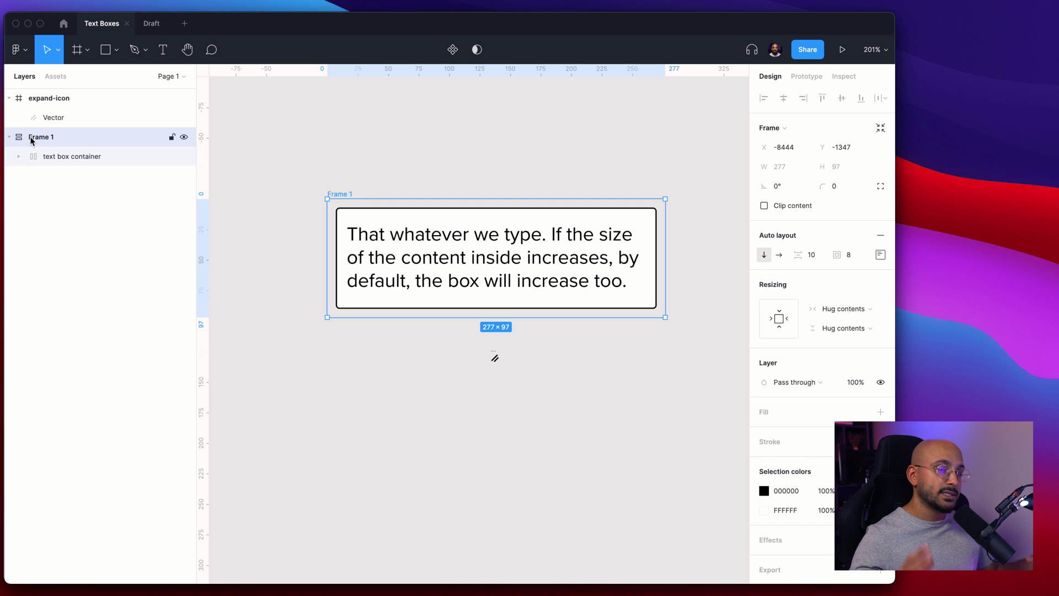
pyautogui.click(94, 159)
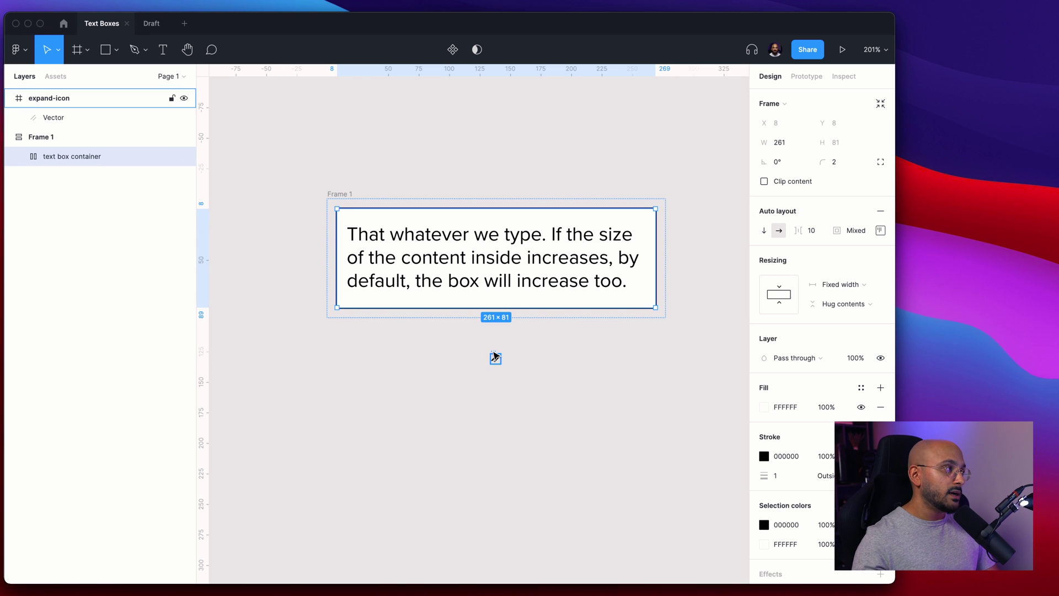
pyautogui.click(495, 356)
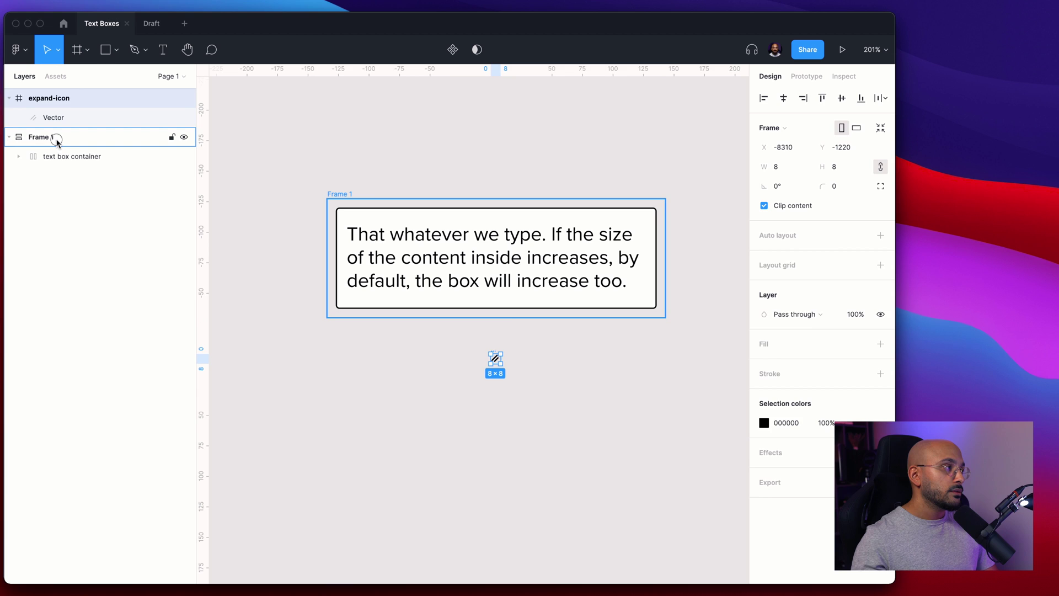
# Set Frame 1's auto-layout padding to 0 so it hugs the box at 261 × 81.
pyautogui.click(57, 140)
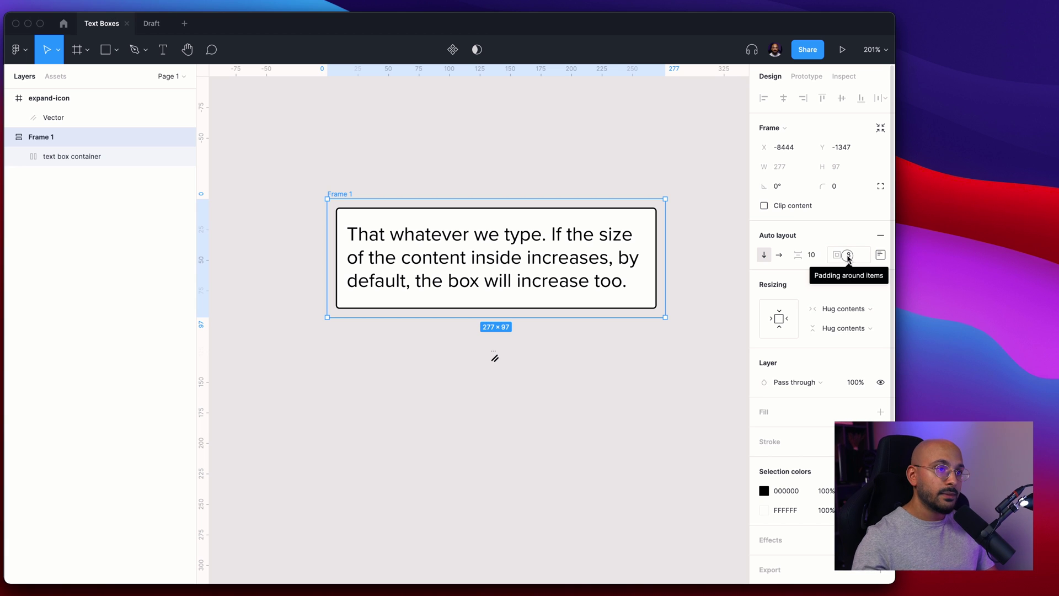
pyautogui.click(849, 257)
pyautogui.write('0')
pyautogui.press('Return')
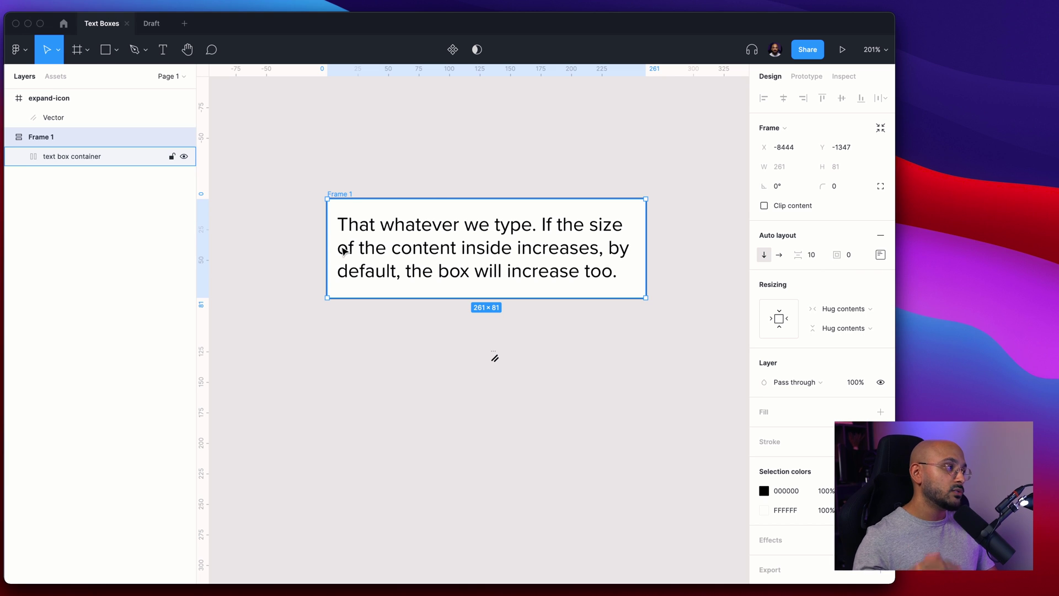
# Move the expand-icon into Frame 1 directly below the text box container.
pyautogui.click(494, 356)
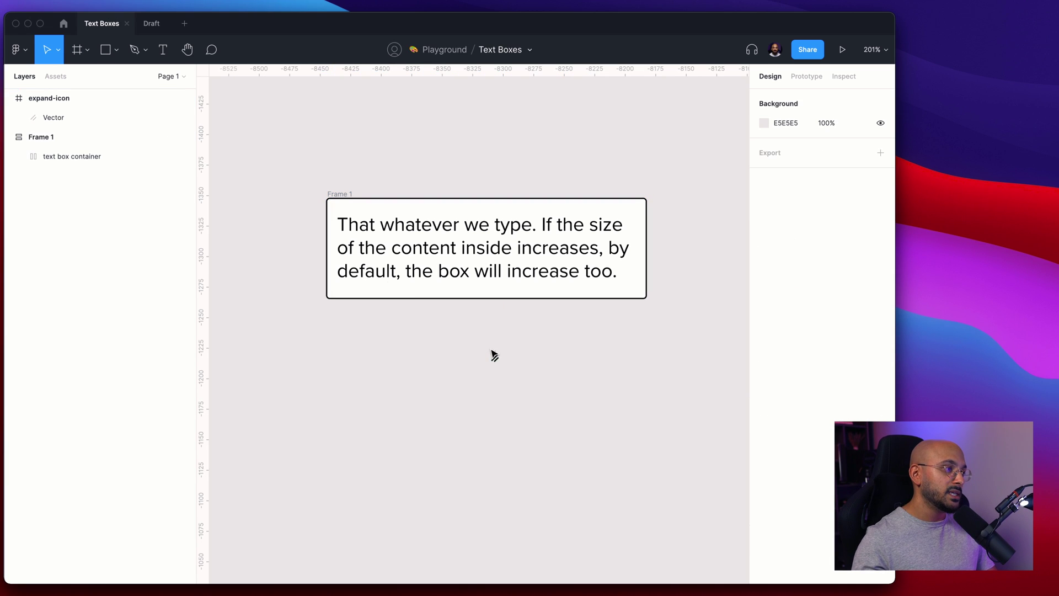
pyautogui.click(366, 290)
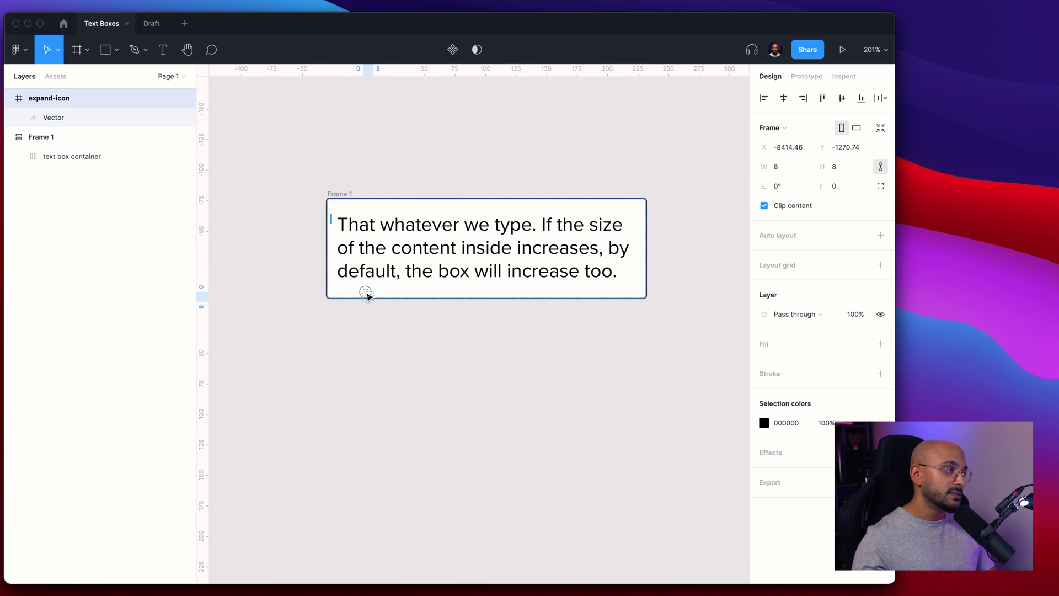
pyautogui.moveTo(366, 295); pyautogui.dragTo(365, 300)
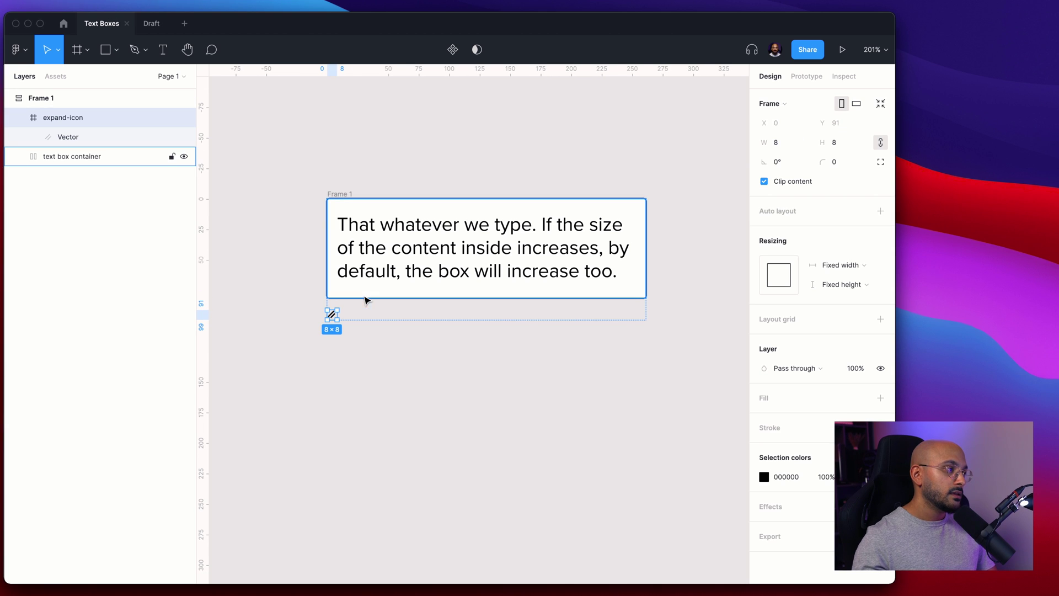
pyautogui.press('alt')
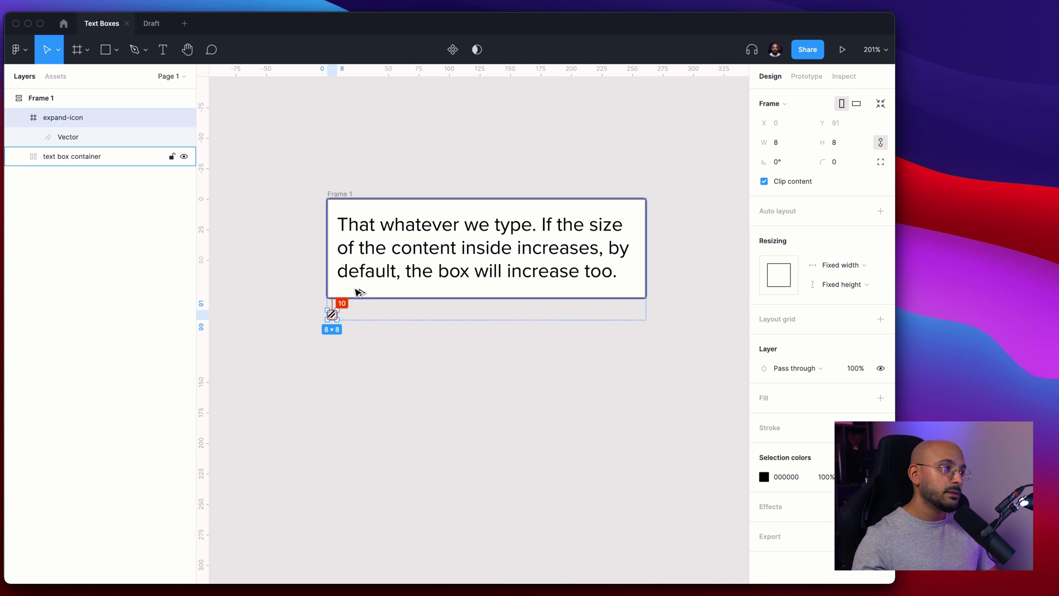
pyautogui.press('alt')
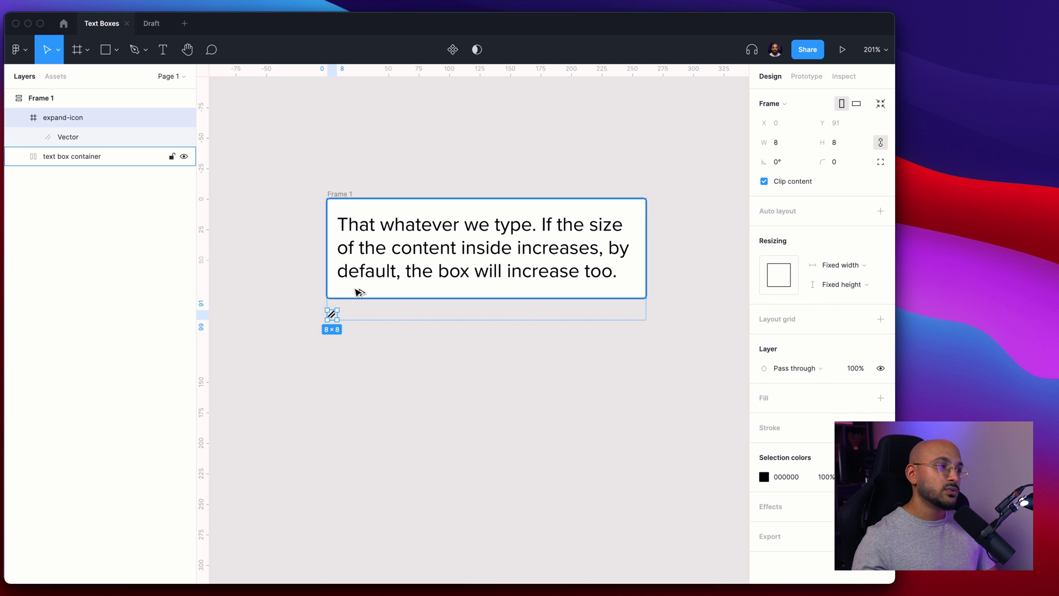
# Set Frame 1's spacing between items to 0, making it 261 × 89.
pyautogui.click(369, 245)
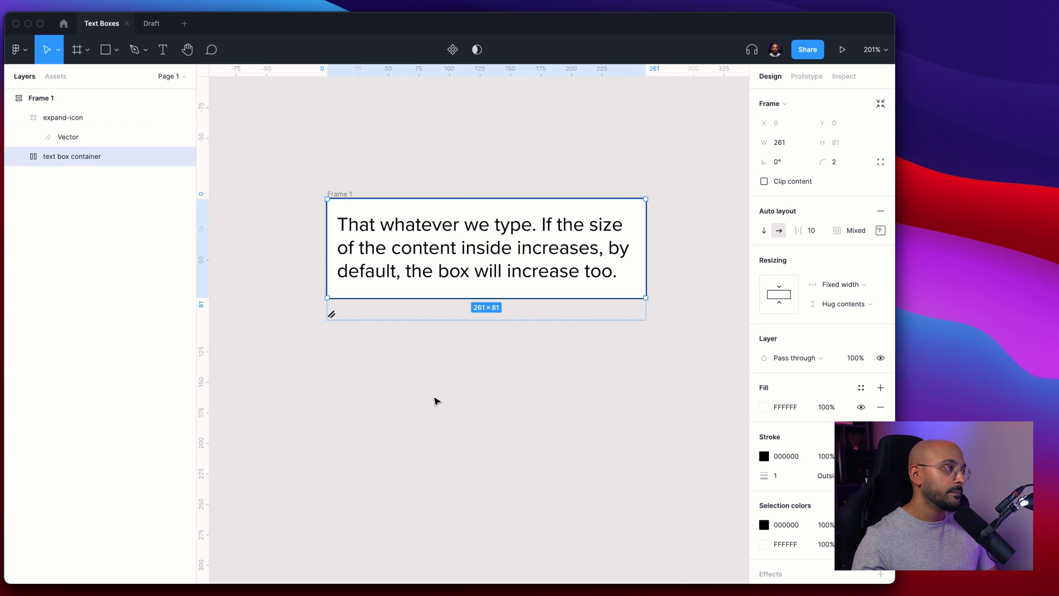
pyautogui.click(385, 182)
pyautogui.hotkey('ctrl', 'a')
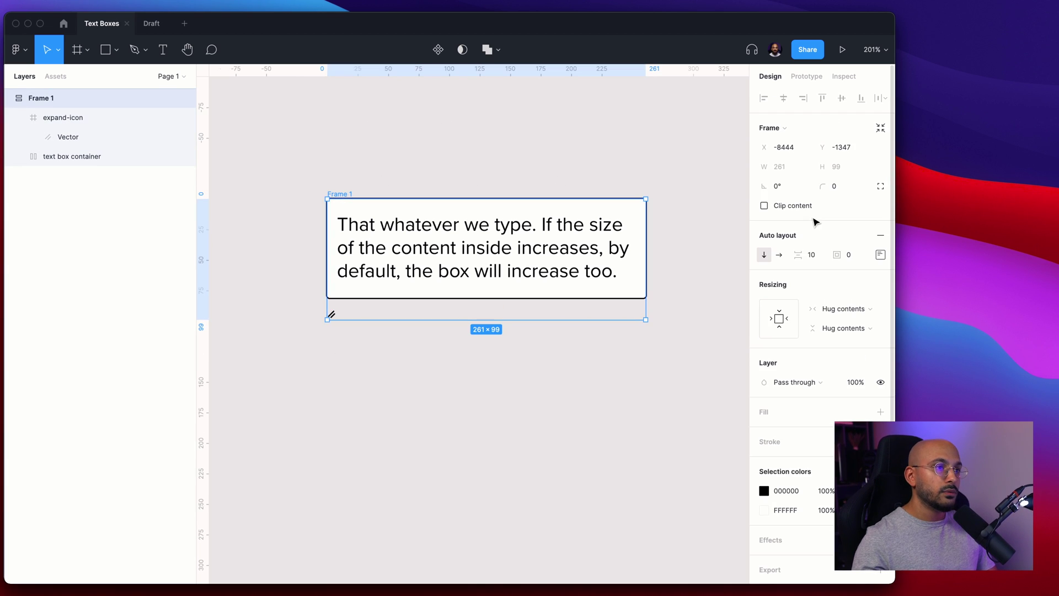
pyautogui.click(816, 257)
pyautogui.write('0')
pyautogui.press('Return')
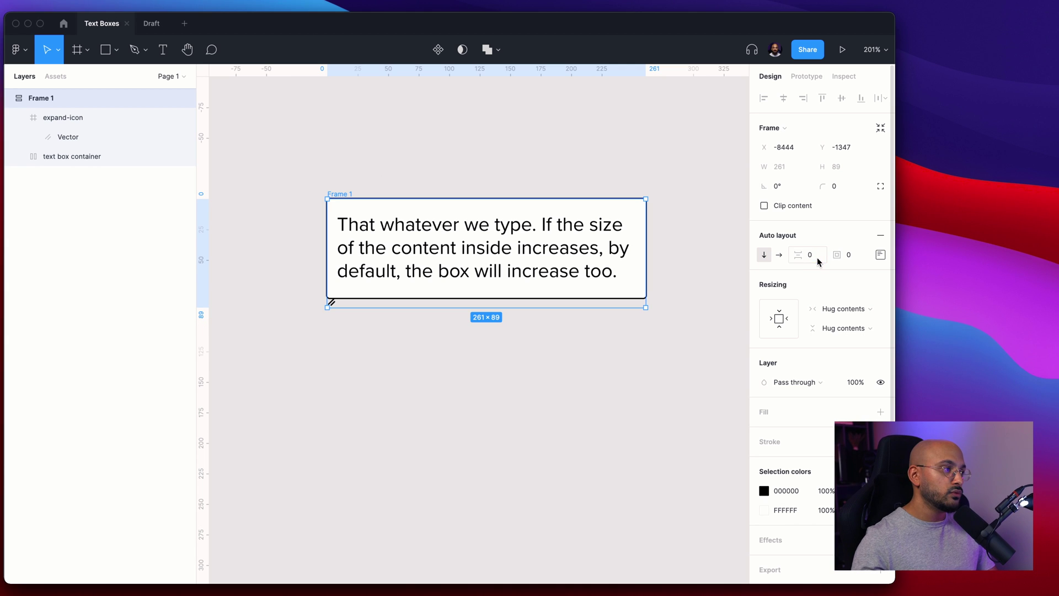
pyautogui.click(52, 120)
pyautogui.click(19, 118)
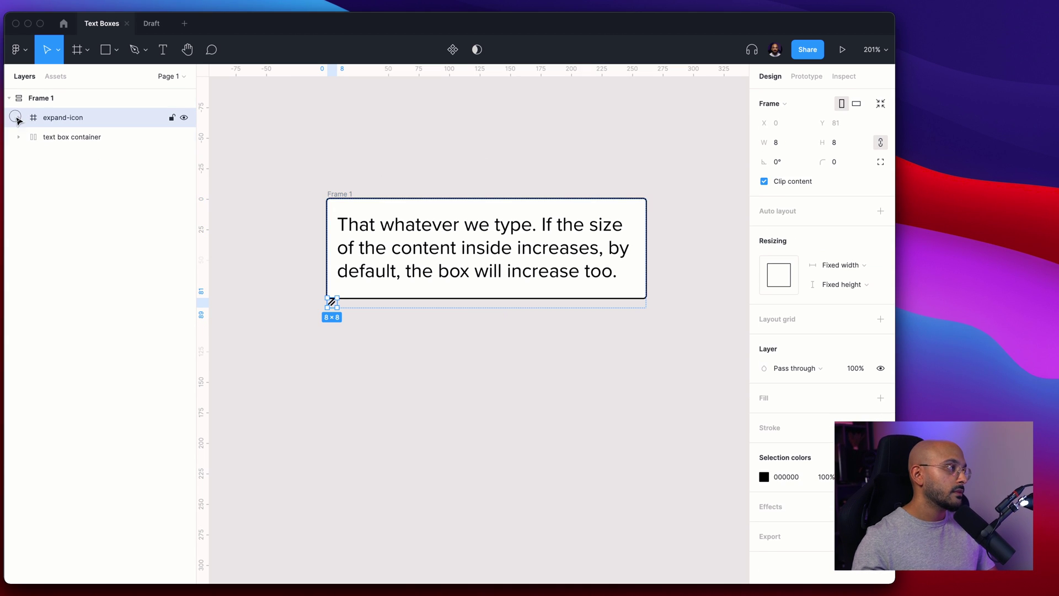
# Unlink the expand-icon's proportions and make its width Fill container (261 × 8).
pyautogui.click(883, 146)
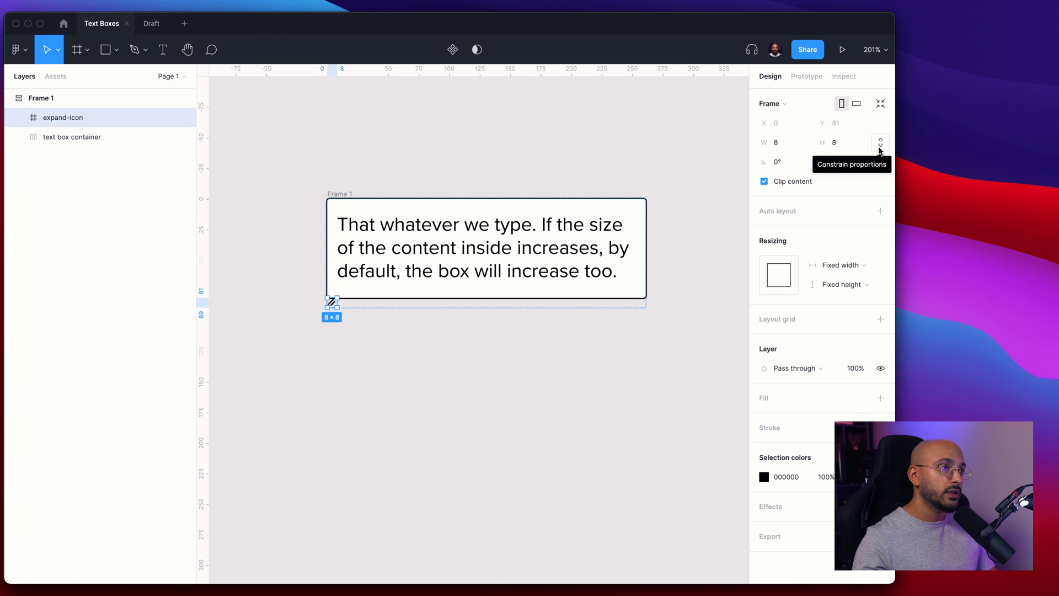
pyautogui.click(864, 266)
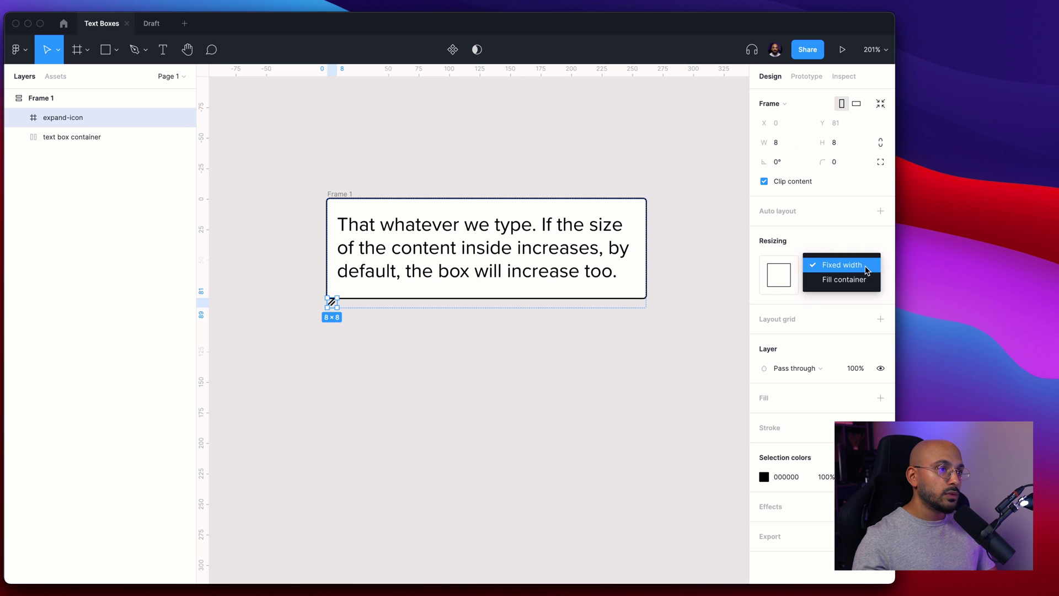
pyautogui.click(862, 280)
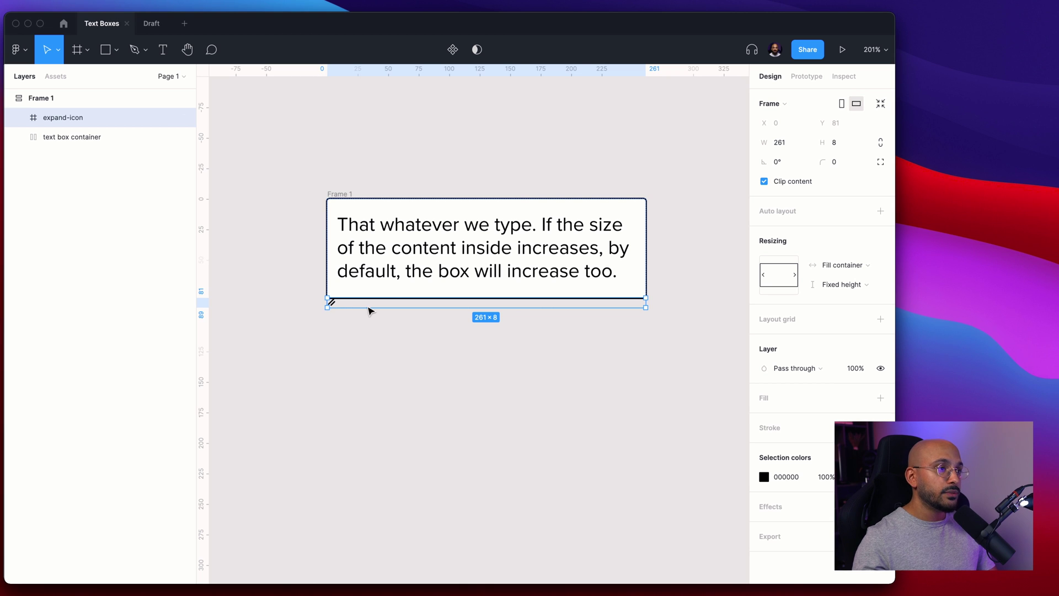
# Change the text box container's width from Fixed to Fill container.
pyautogui.click(519, 264)
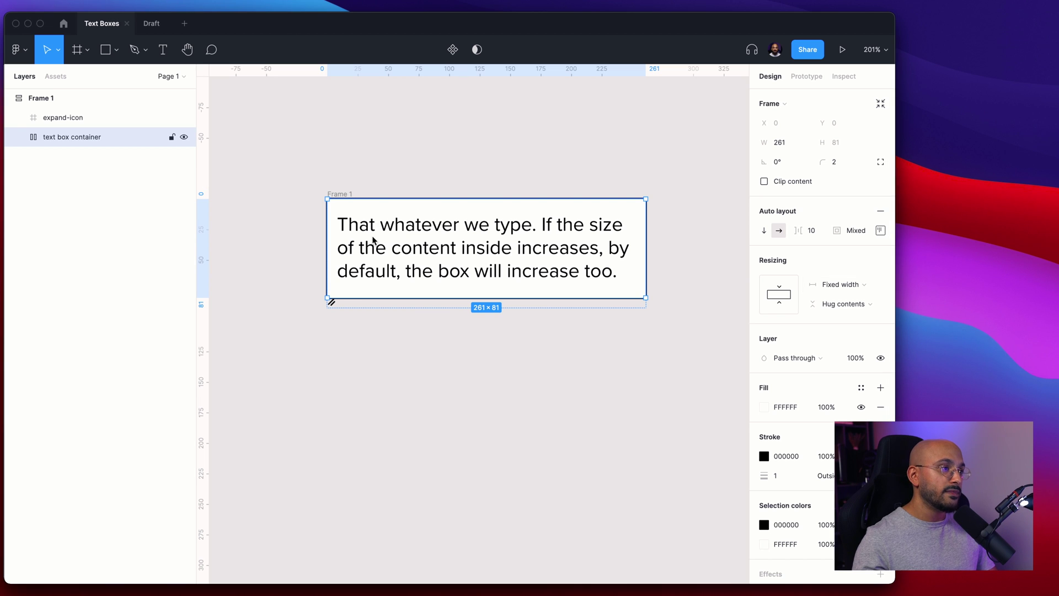
pyautogui.click(869, 291)
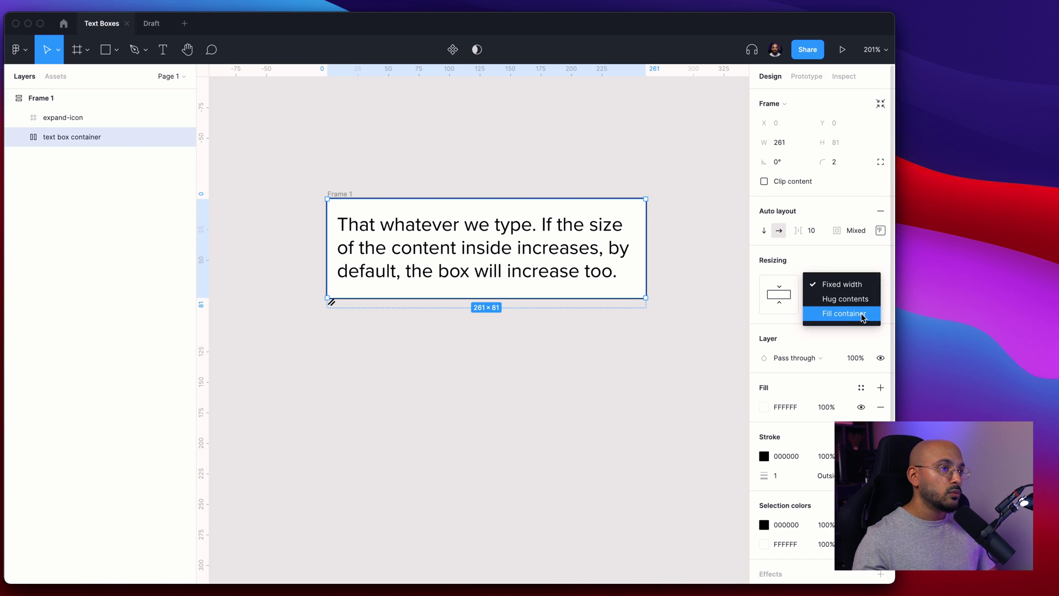
pyautogui.click(860, 314)
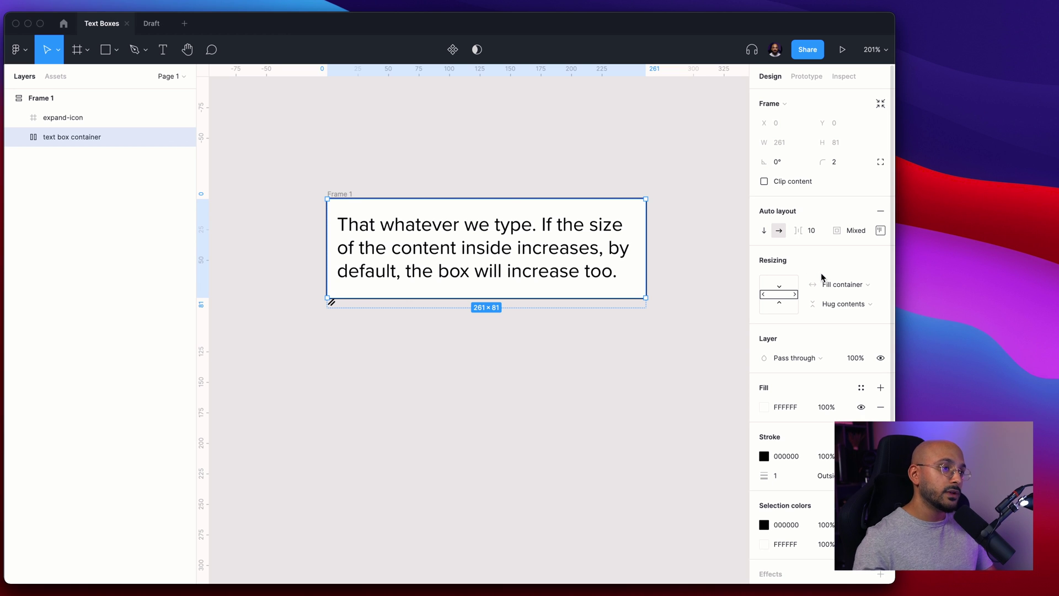
# Nudge the diagonal icon right into the box's bottom-right corner, around X 255.
pyautogui.click(394, 164)
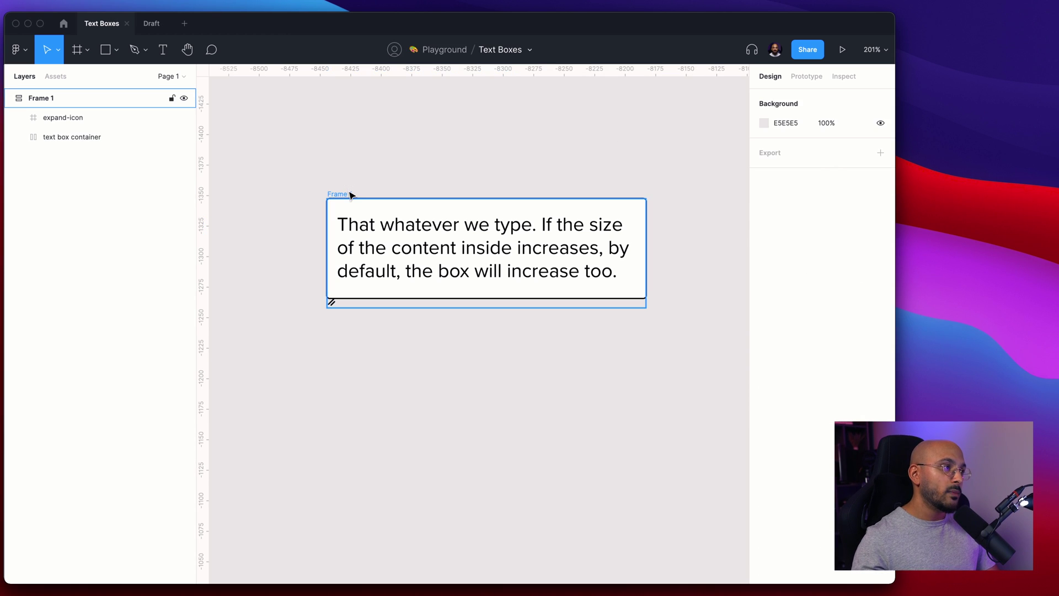
pyautogui.click(350, 195)
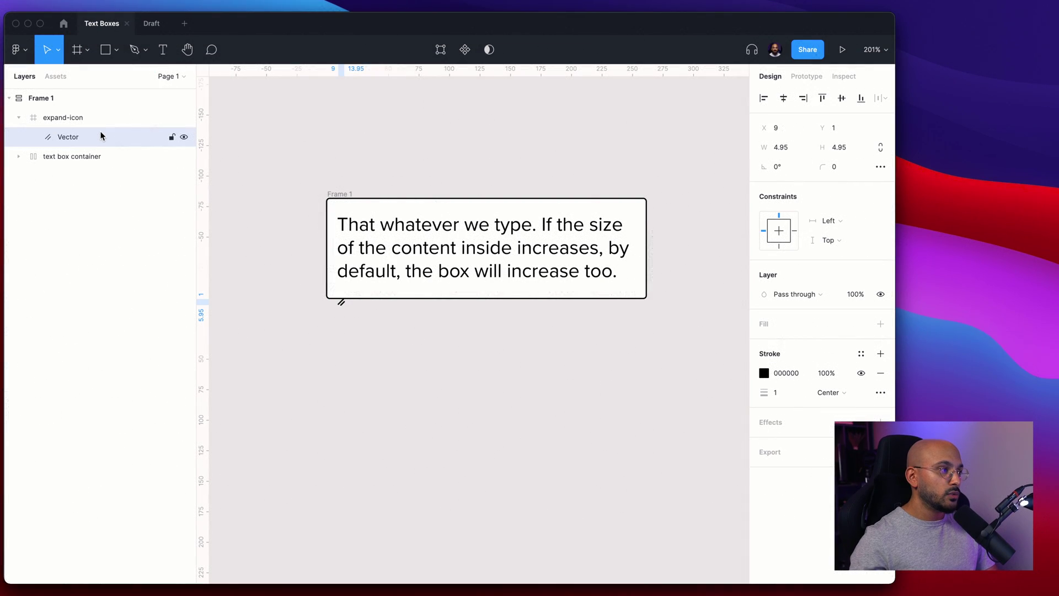
pyautogui.press('Right')
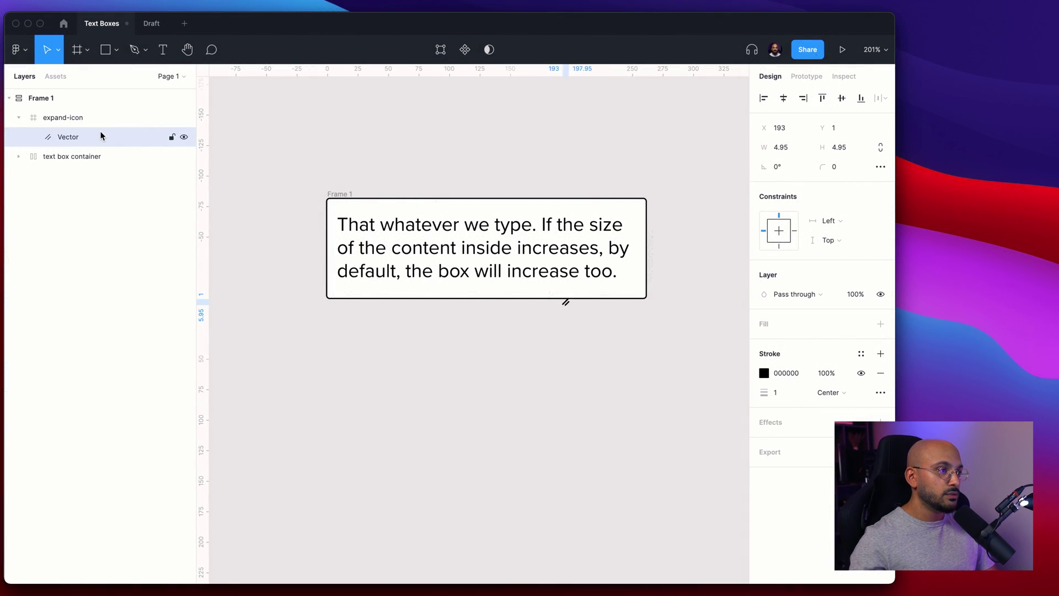
pyautogui.press('Right')
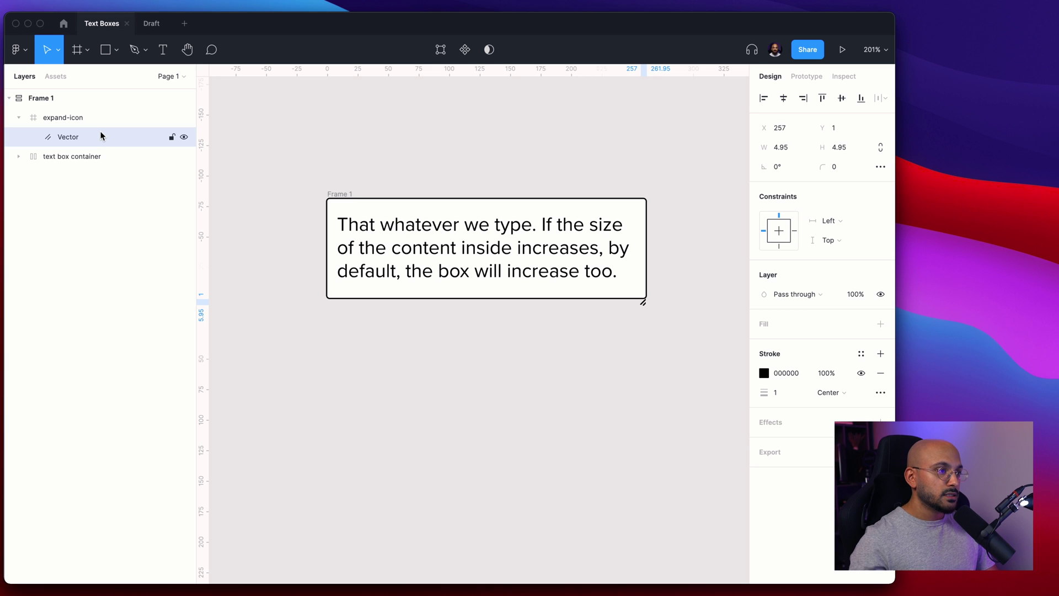
pyautogui.press('Left')
pyautogui.press('Left')
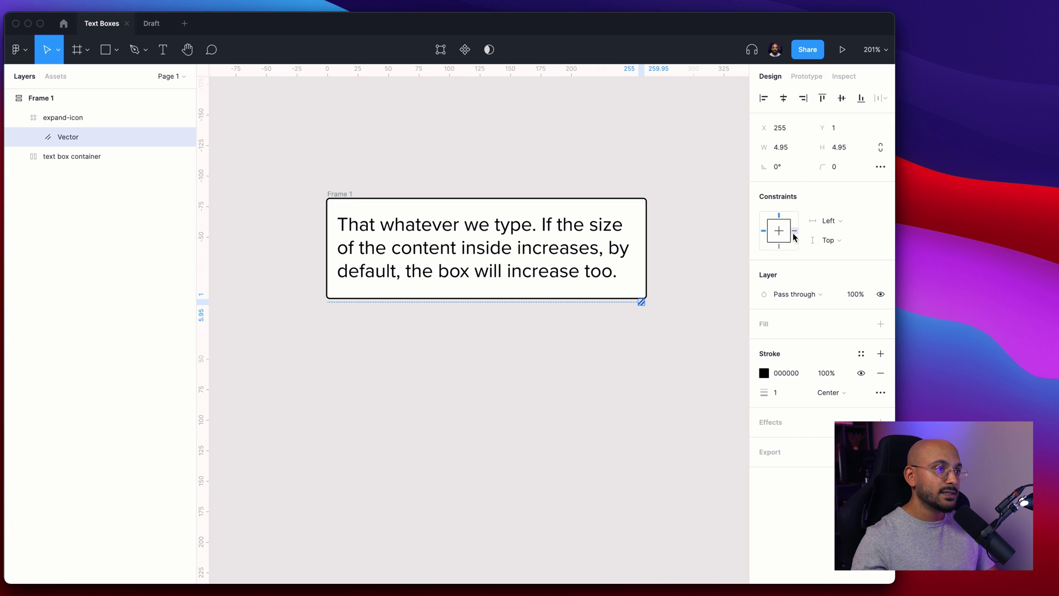
# Set the icon's constraints to Right and Bottom.
pyautogui.click(796, 231)
pyautogui.click(780, 247)
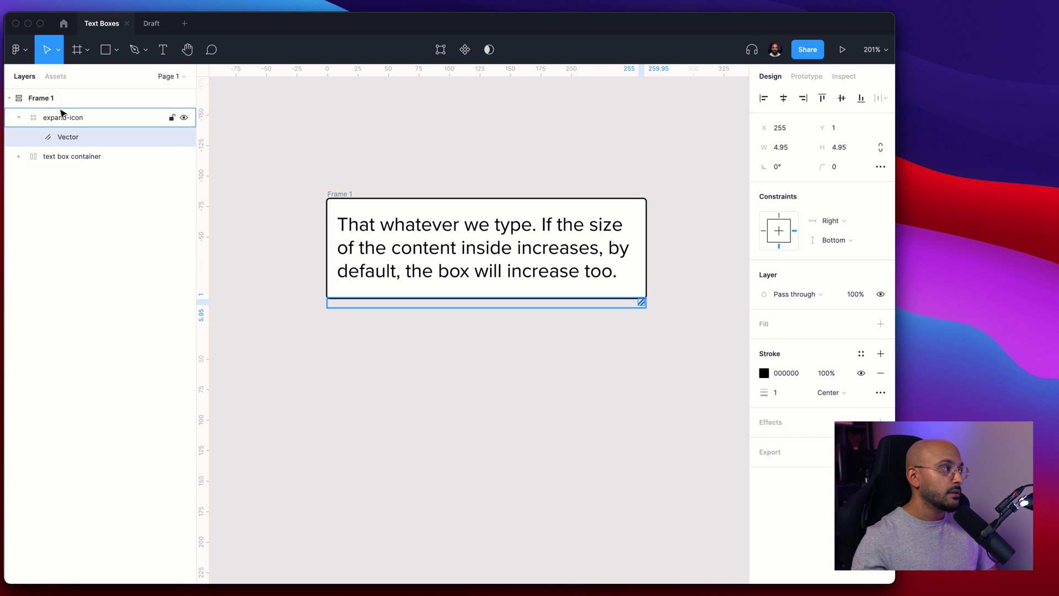
pyautogui.click(59, 117)
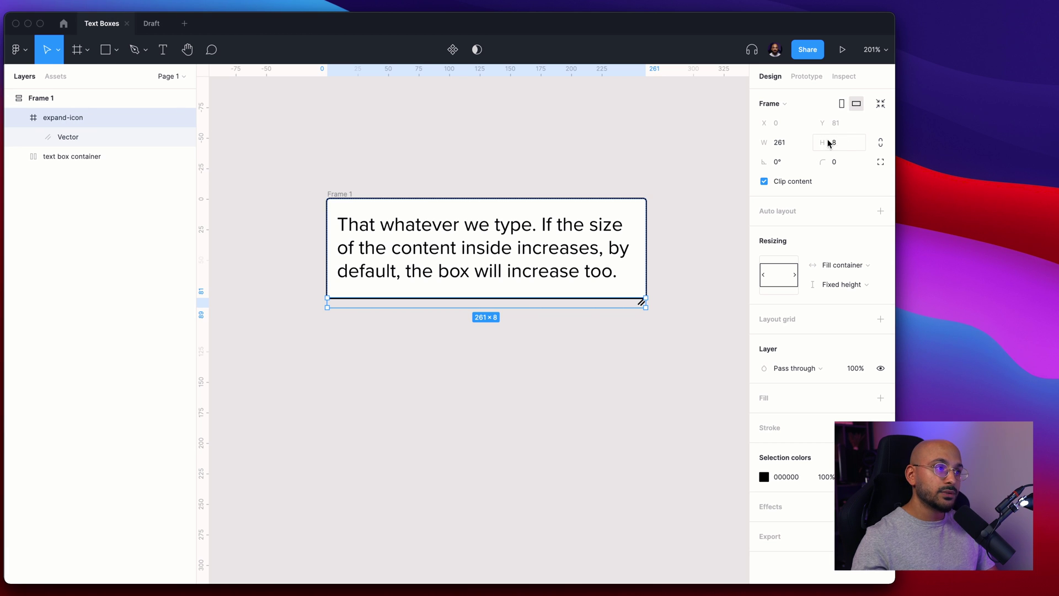
# Set the expand-icon frame's height to 0.001, collapsing it to 261 × 0.
pyautogui.scroll(10, 657, 276)
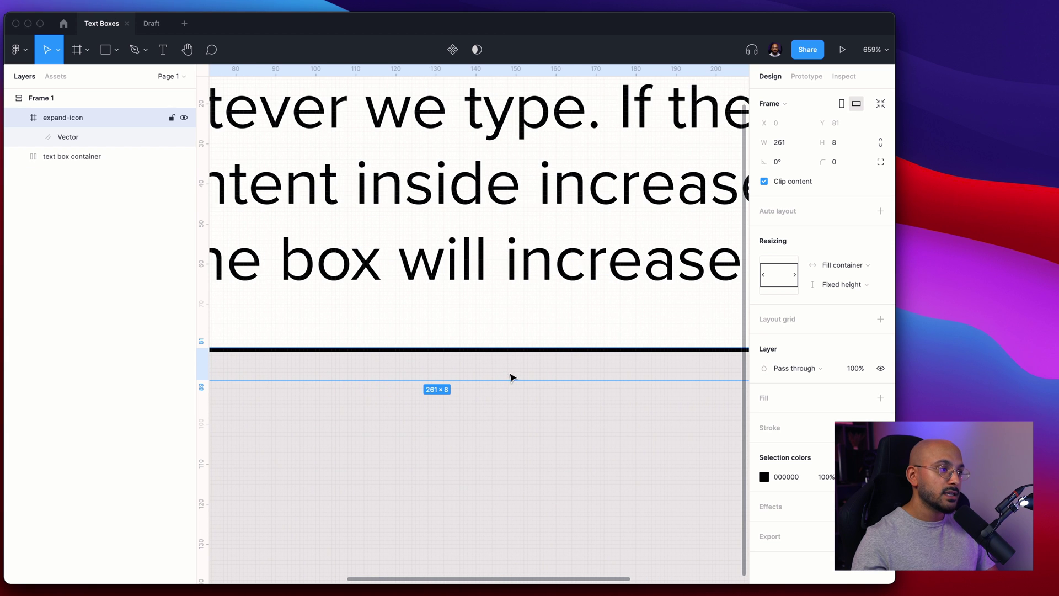
pyautogui.scroll(-5, 508, 372)
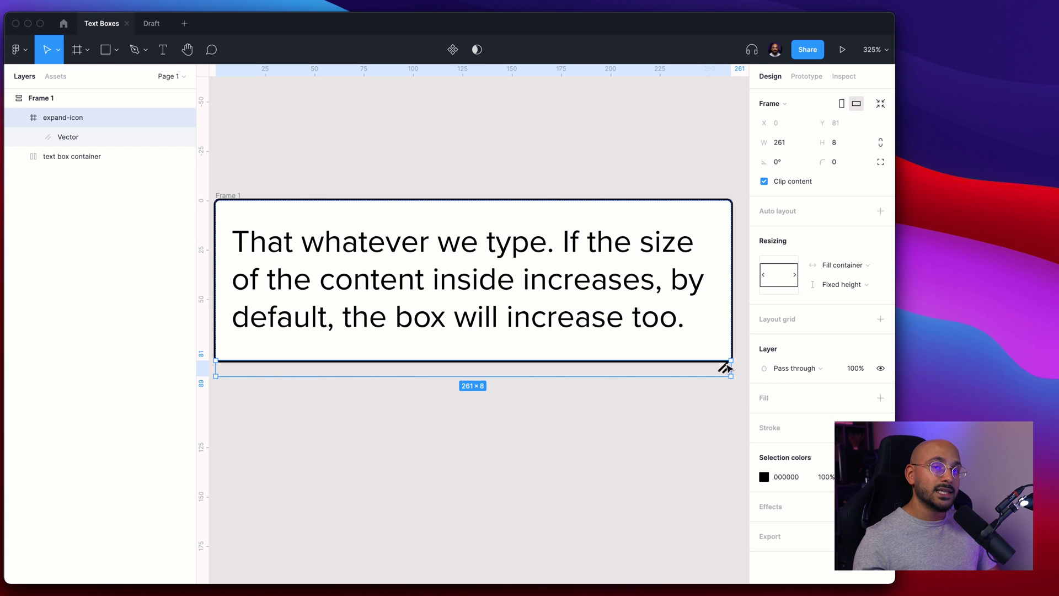
pyautogui.click(845, 141)
pyautogui.write('0')
pyautogui.press('Return')
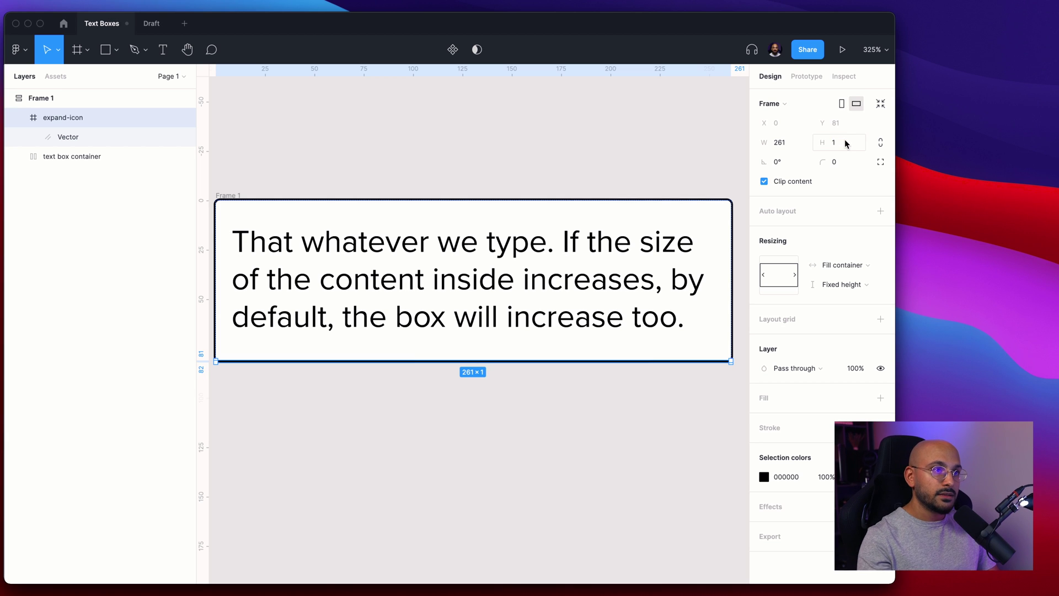
pyautogui.click(845, 141)
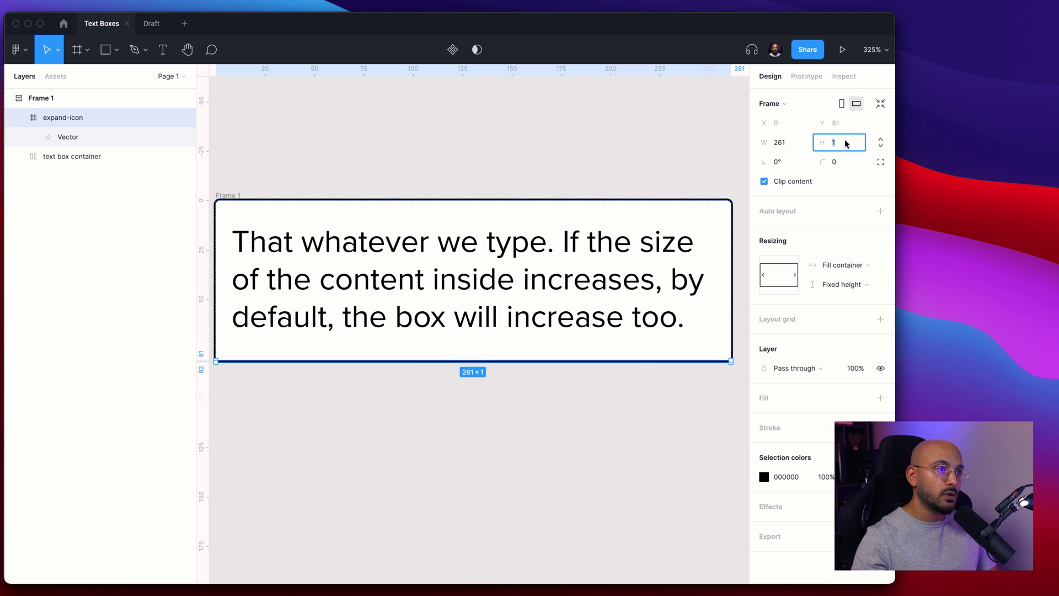
pyautogui.write('0.')
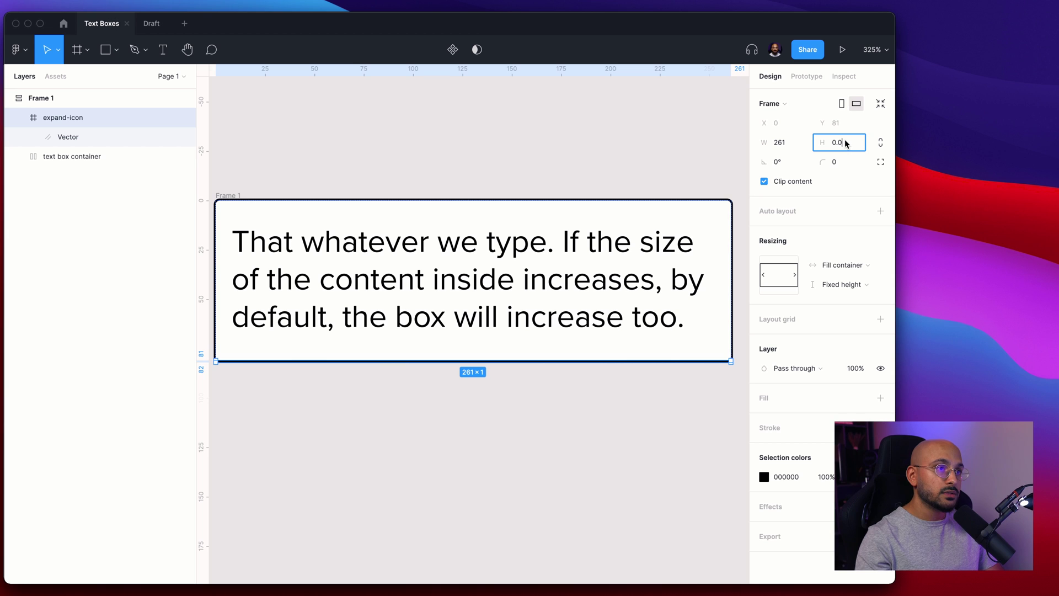
pyautogui.write('001')
pyautogui.press('Return')
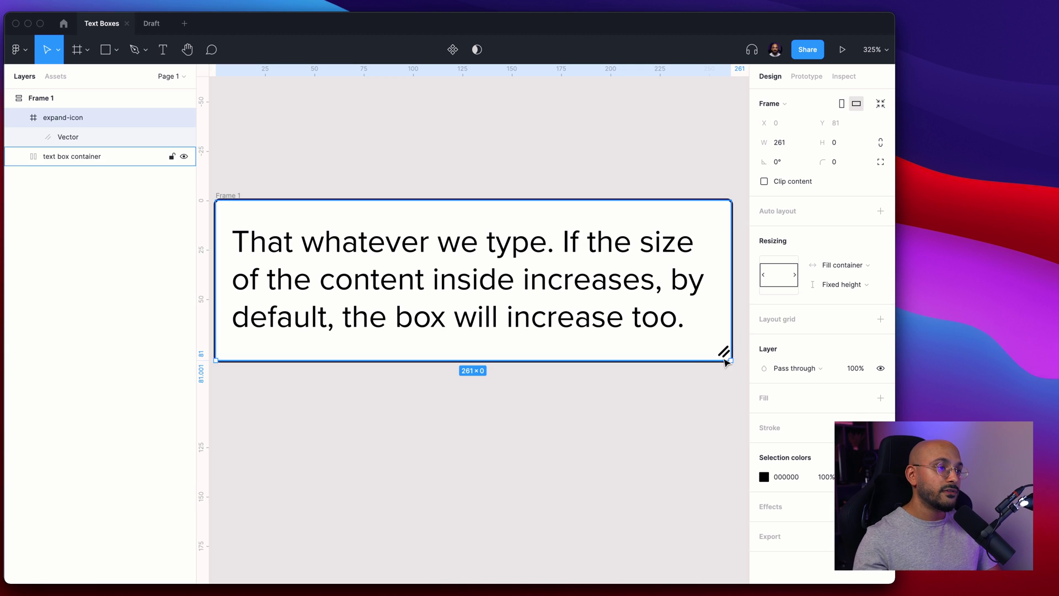
# Nudge the diagonal icon 1 px left inside the box's bottom-right corner.
pyautogui.press('Return')
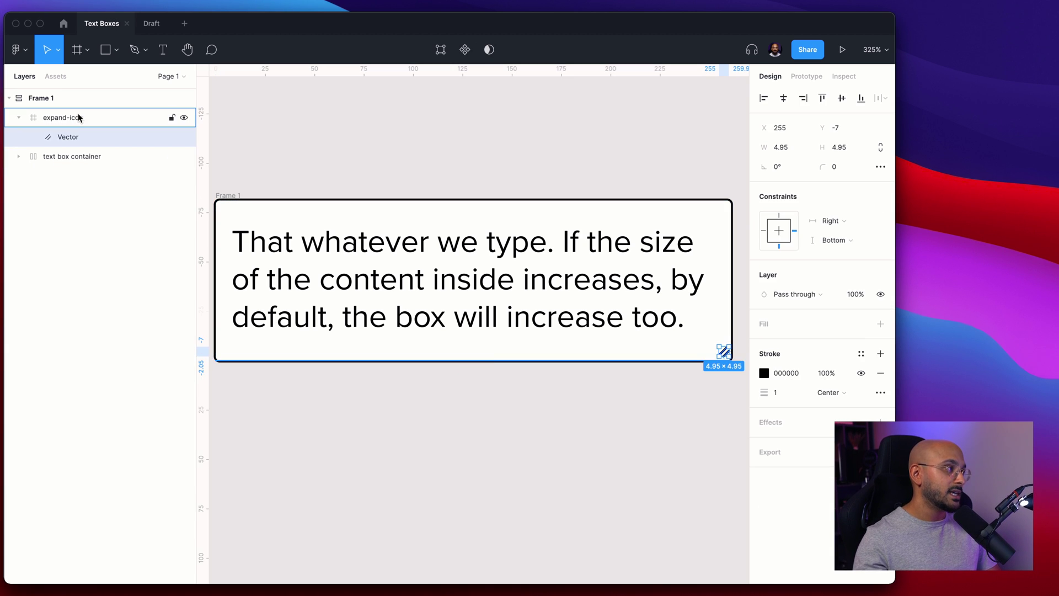
pyautogui.click(77, 119)
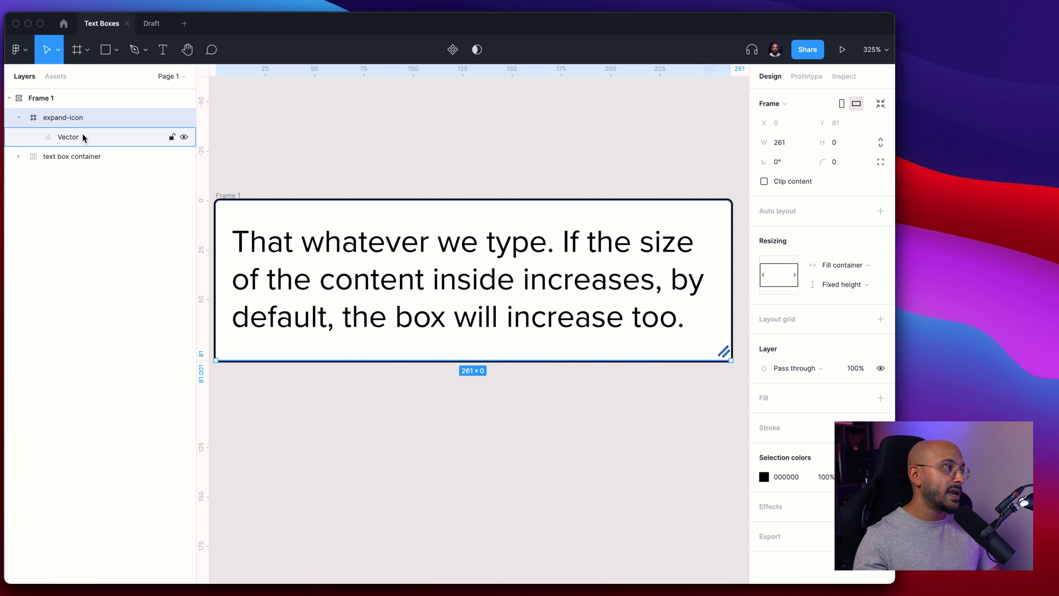
pyautogui.press('Return')
pyautogui.scroll(5, 743, 343)
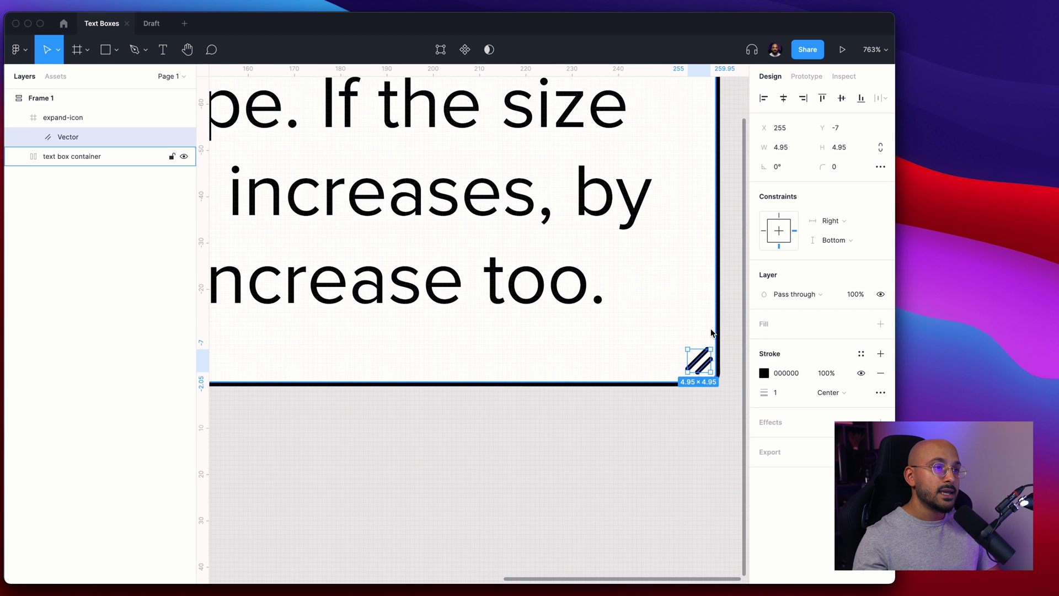
pyautogui.press('Left')
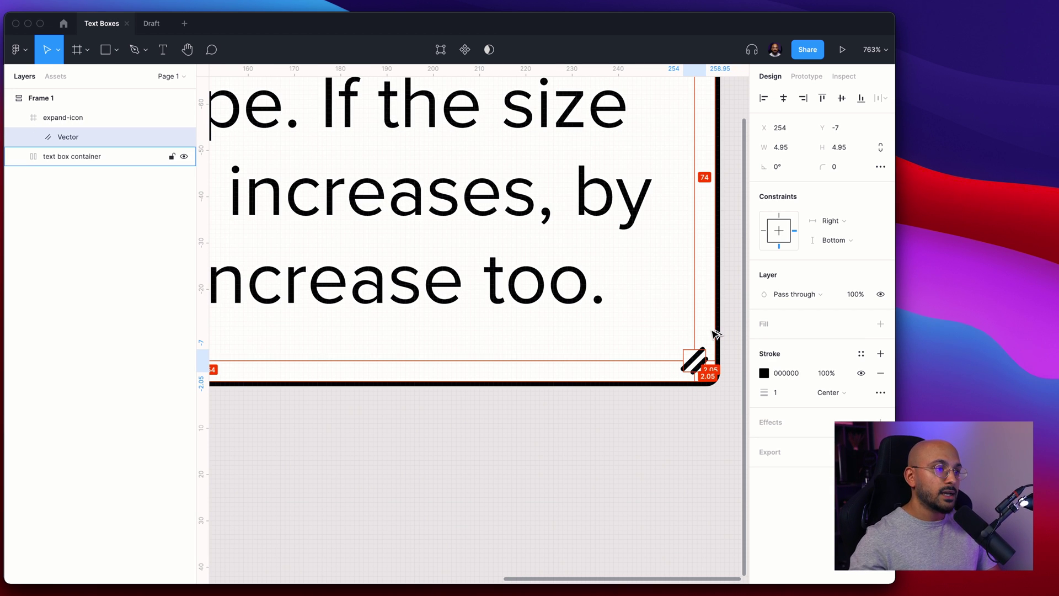
pyautogui.click(656, 441)
pyautogui.scroll(-5, 656, 441)
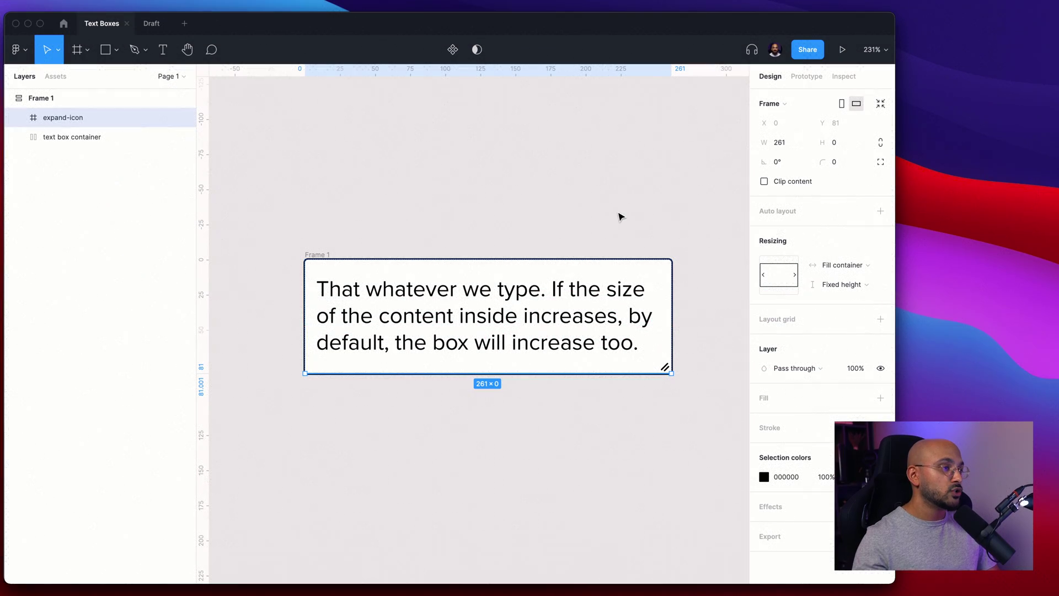
pyautogui.click(85, 137)
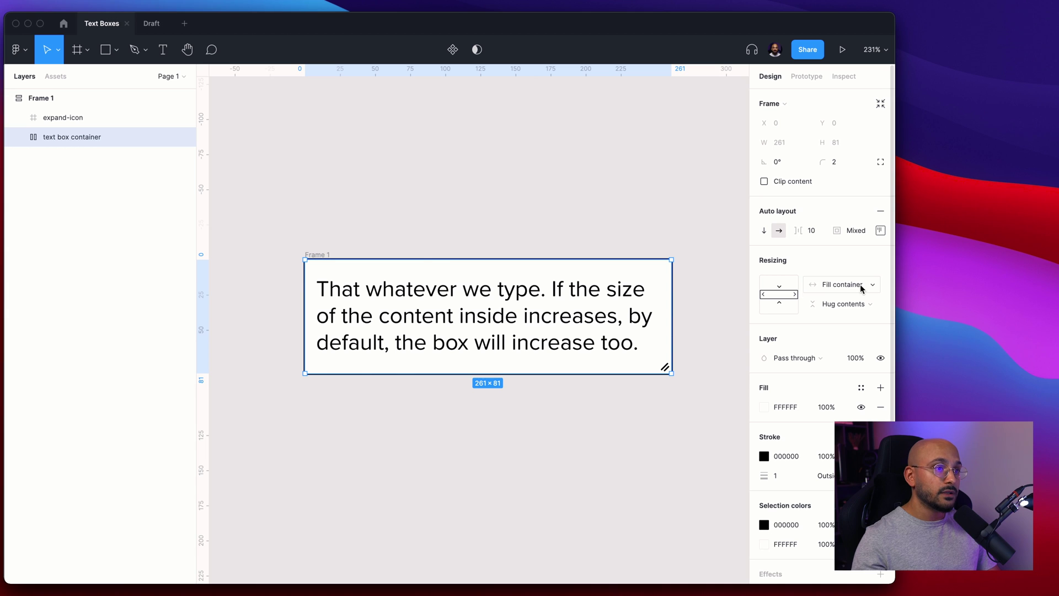
pyautogui.click(18, 137)
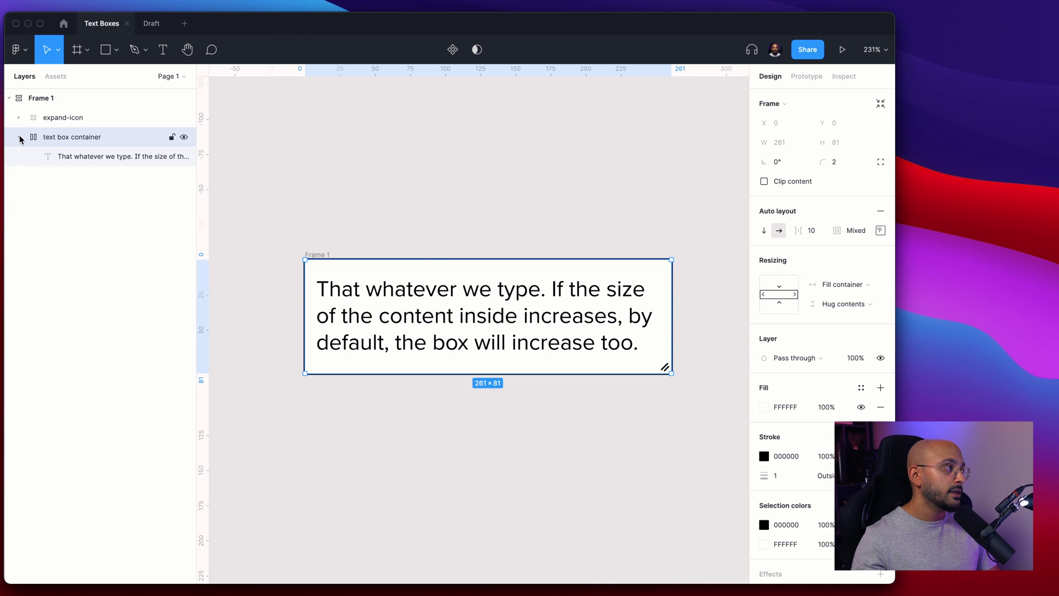
pyautogui.click(94, 162)
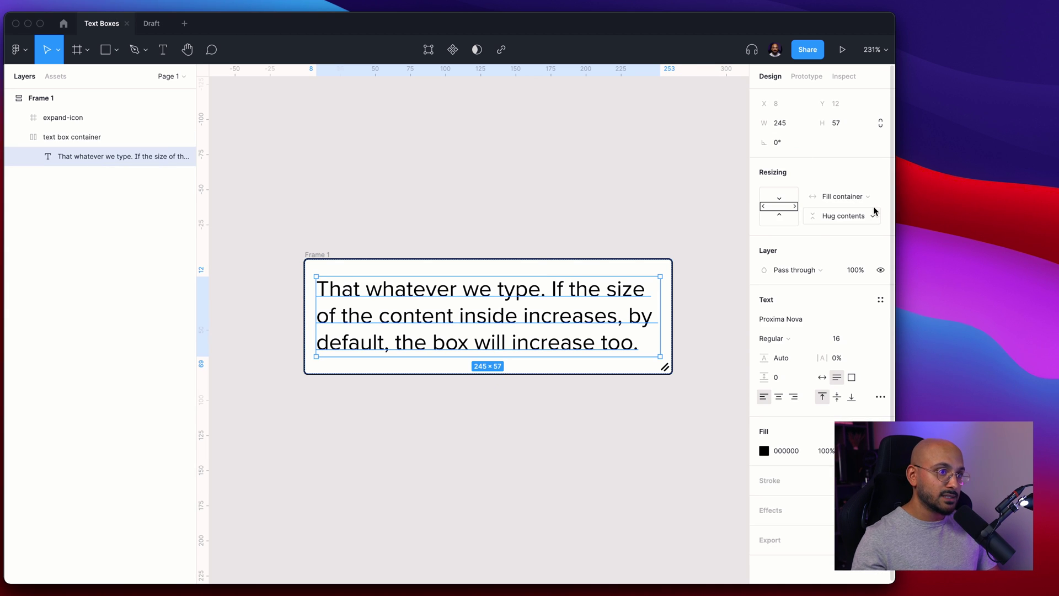
pyautogui.click(55, 119)
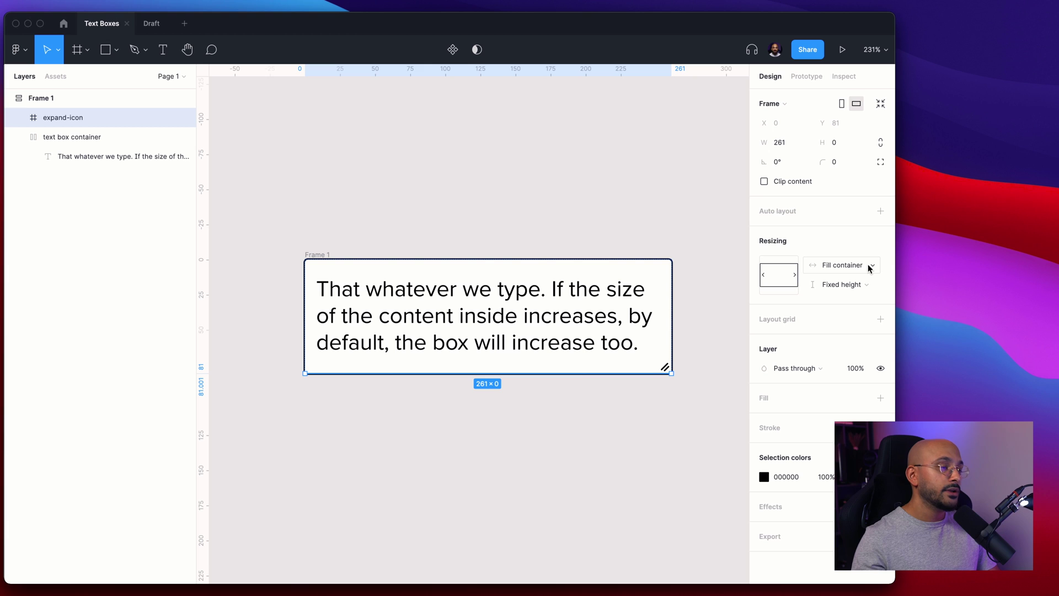
pyautogui.click(18, 118)
pyautogui.click(128, 136)
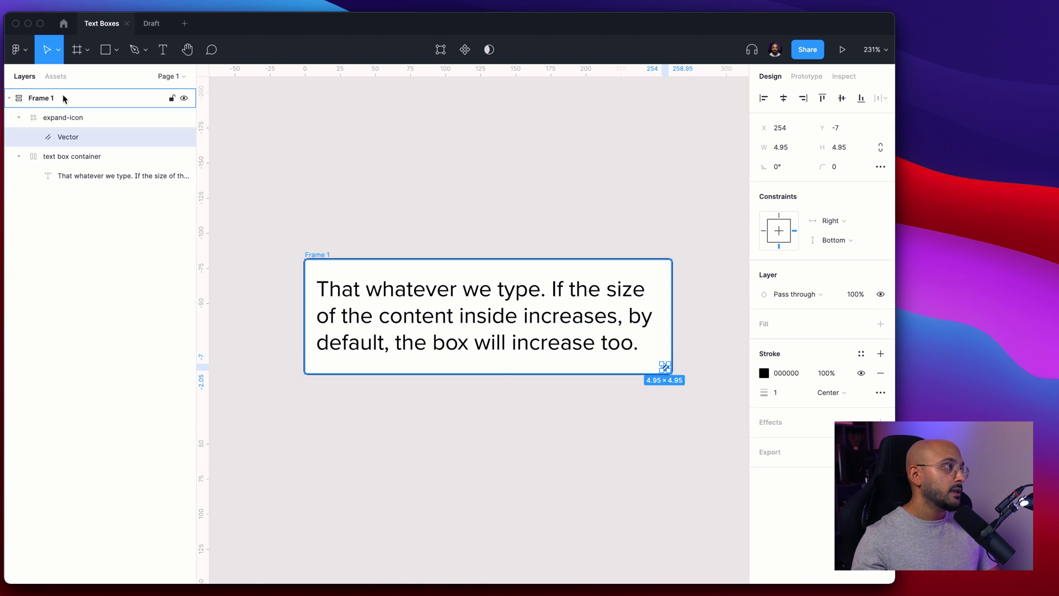
# Rename the outer Frame 1 to 'Main Component'.
pyautogui.click(36, 98)
pyautogui.doubleClick(36, 98)
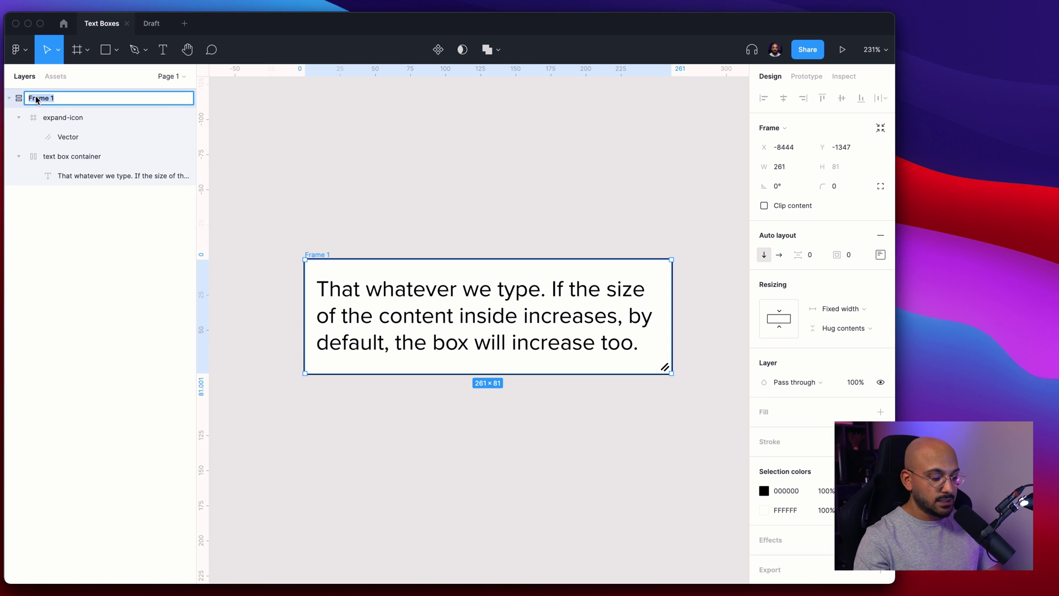
pyautogui.write('Main Compone')
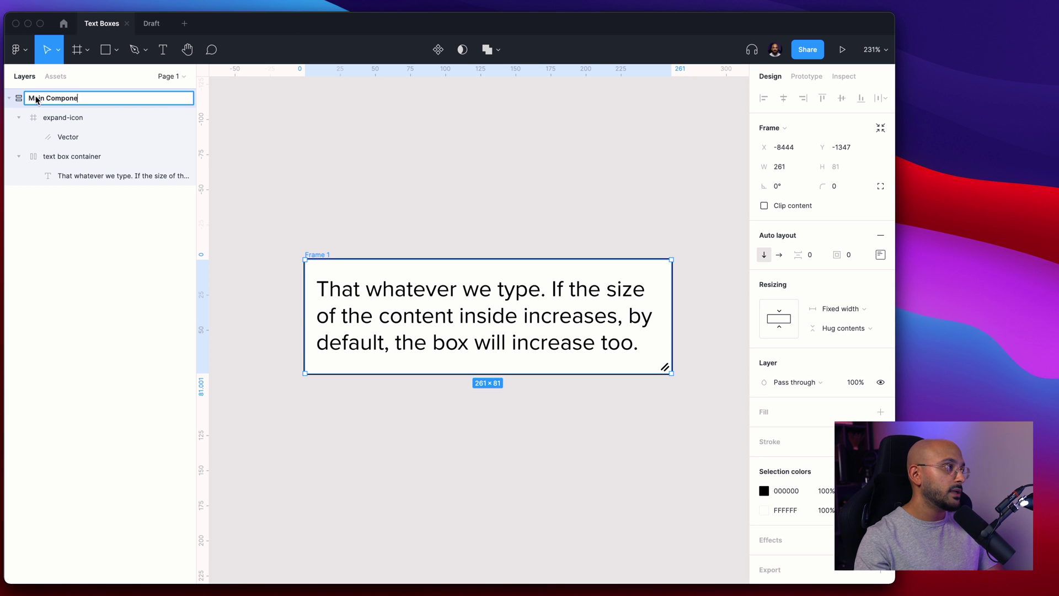
pyautogui.write('nt')
pyautogui.press('Return')
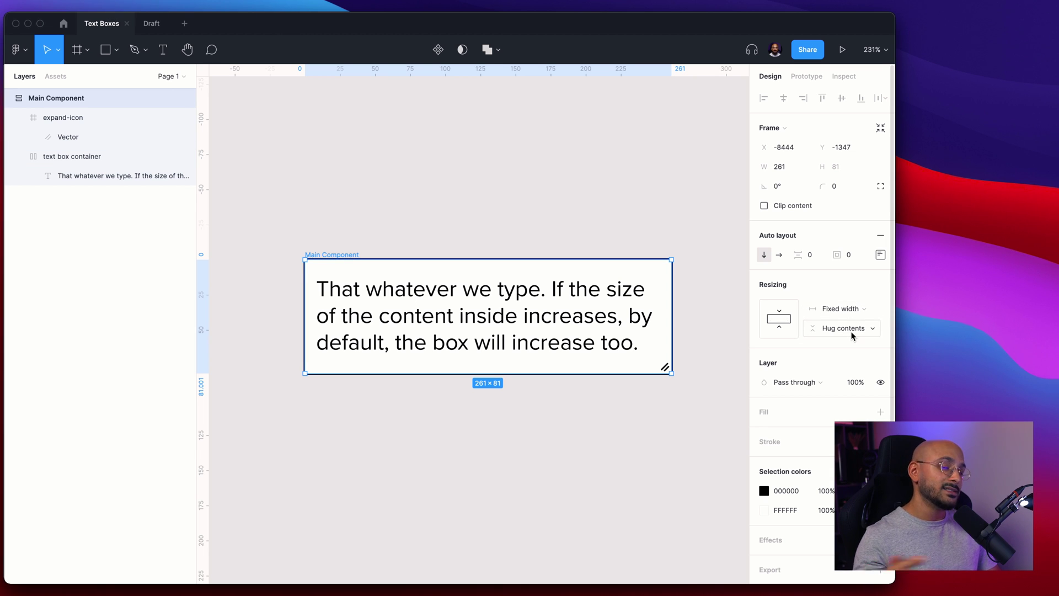
# Duplicate the Main Component box so a copy sits beside the original.
pyautogui.click(502, 207)
pyautogui.scroll(-5, 503, 204)
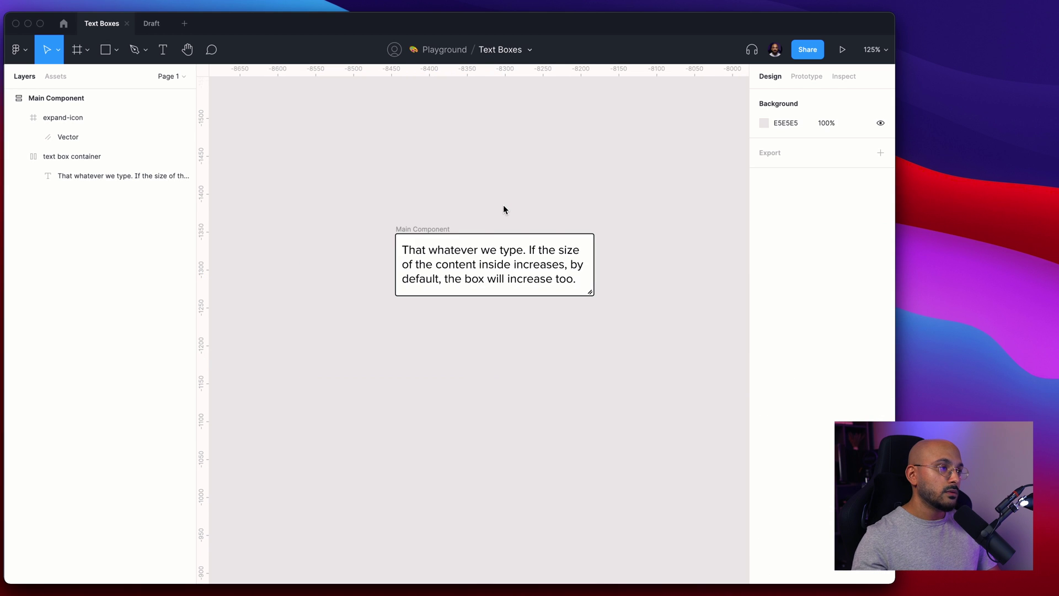
pyautogui.hscroll(4, 503, 204)
pyautogui.press('super+a')
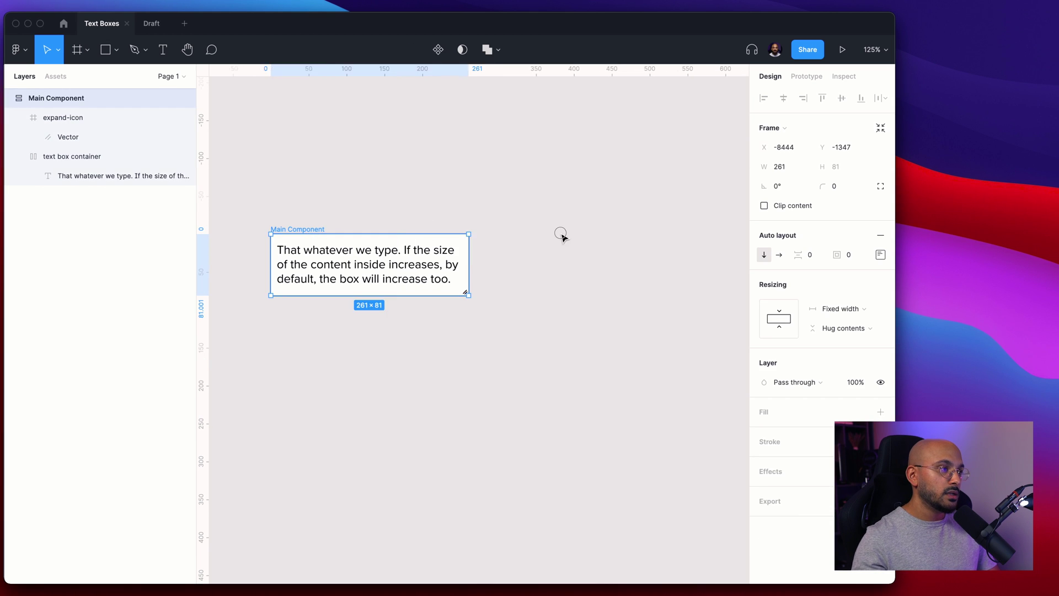
pyautogui.press('super+d')
# Replace the copy's paragraph with 'Add whatever you want inside.'.
pyautogui.click(623, 204)
pyautogui.hscroll(3, 623, 204)
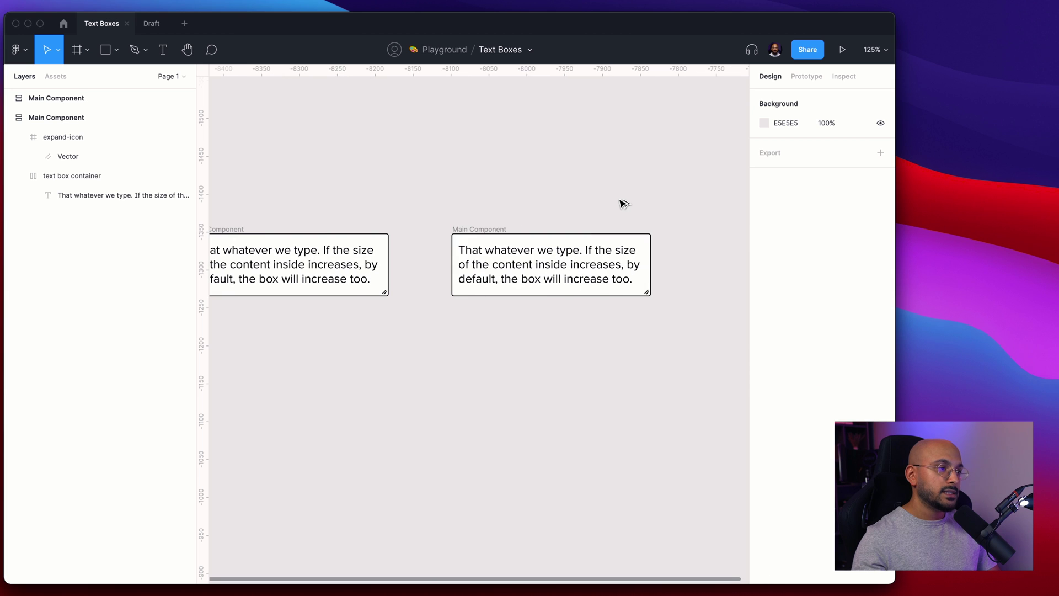
pyautogui.doubleClick(590, 280)
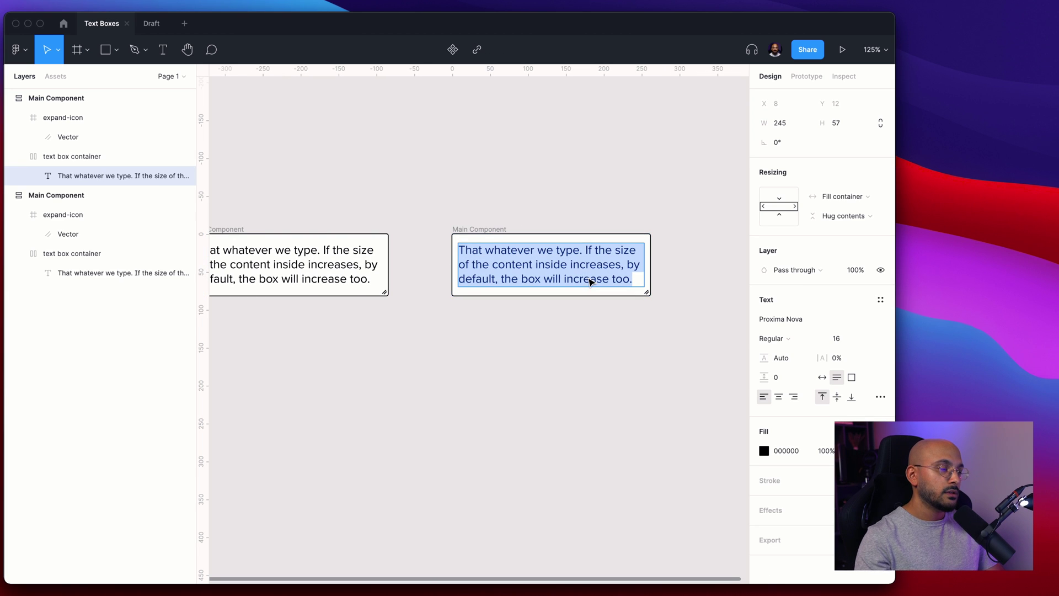
pyautogui.write('Add whatev')
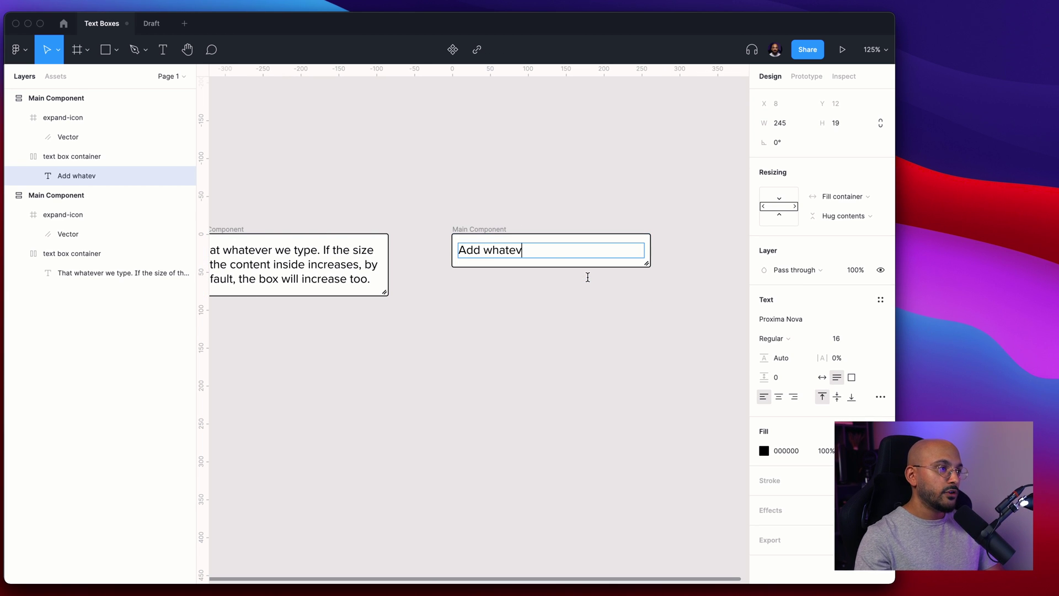
pyautogui.write('er you want inside')
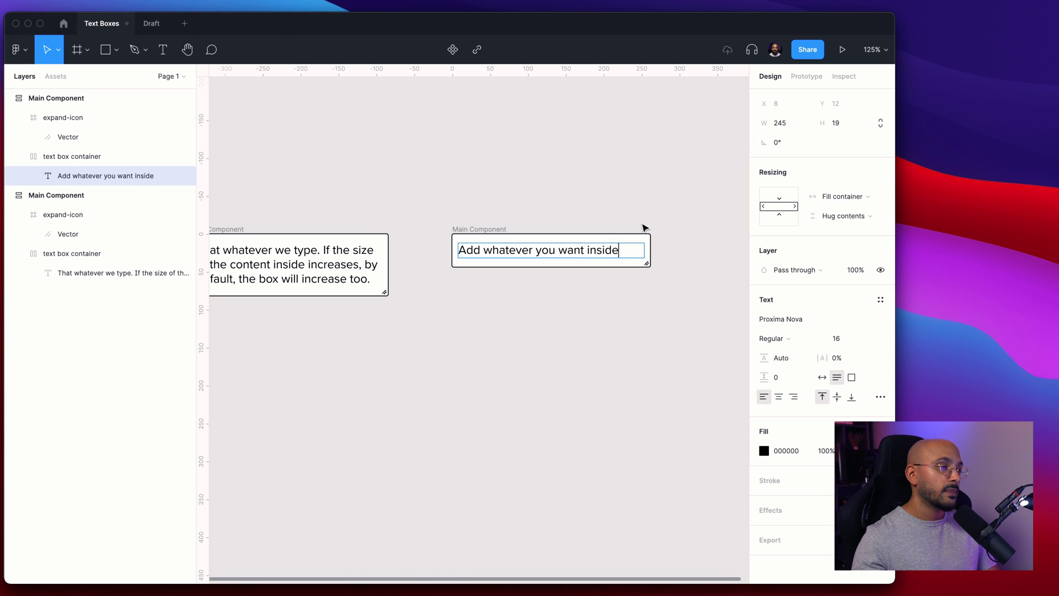
pyautogui.write('.')
pyautogui.press('Escape')
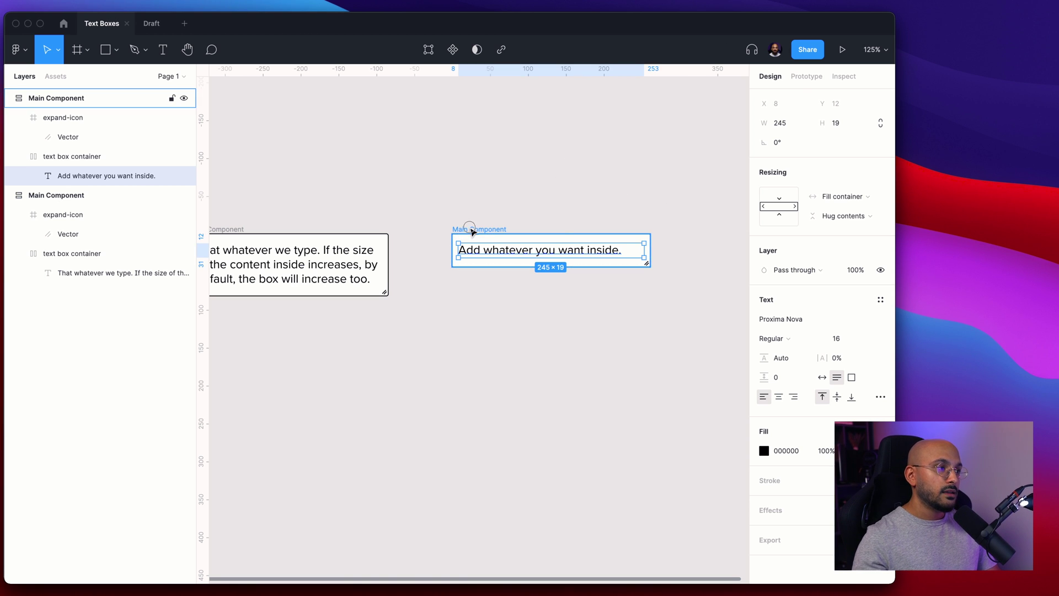
# Widen the copied box frame to about 271 so the sentence fits on one line.
pyautogui.press('Escape')
pyautogui.moveTo(651, 249)
pyautogui.mouseDown()
pyautogui.moveTo(556, 253)
pyautogui.moveTo(688, 254)
pyautogui.moveTo(658, 254)
pyautogui.mouseUp()
pyautogui.press('Return')
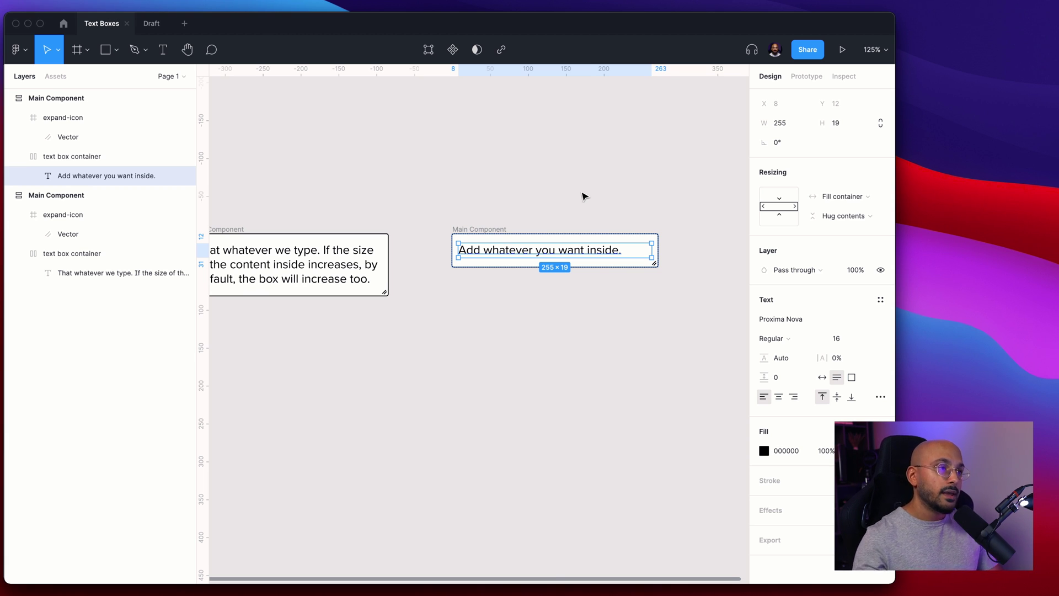
# Turn the retyped single-line box into a main component with Cmd+Alt+K.
pyautogui.click(519, 234)
pyautogui.click(659, 244)
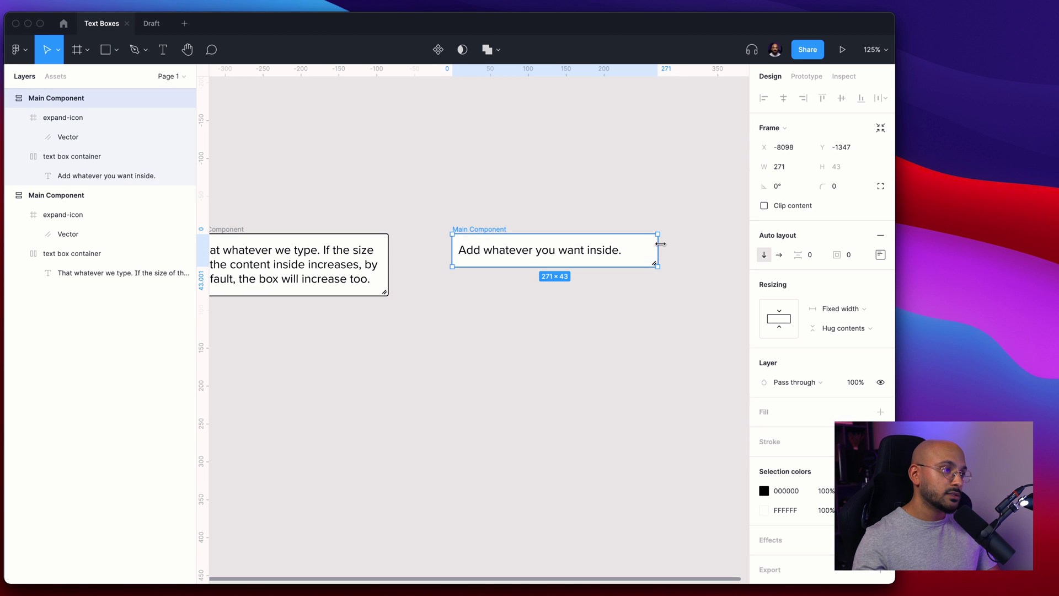
pyautogui.press('super+alt+k')
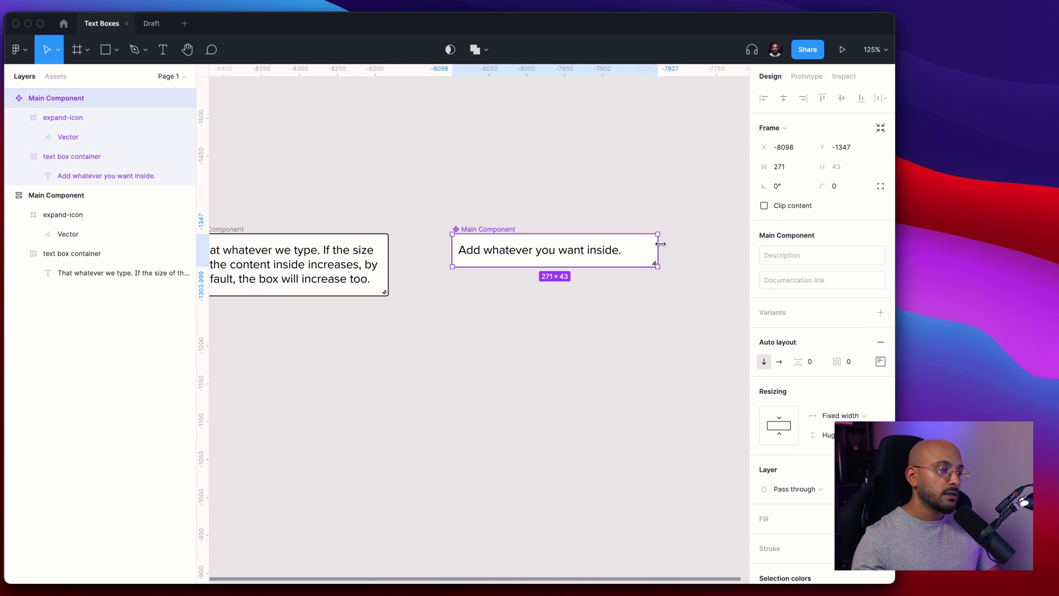
# Drag a 271 × 43 Main Component instance from Assets onto the canvas.
pyautogui.hscroll(-5, 660, 244)
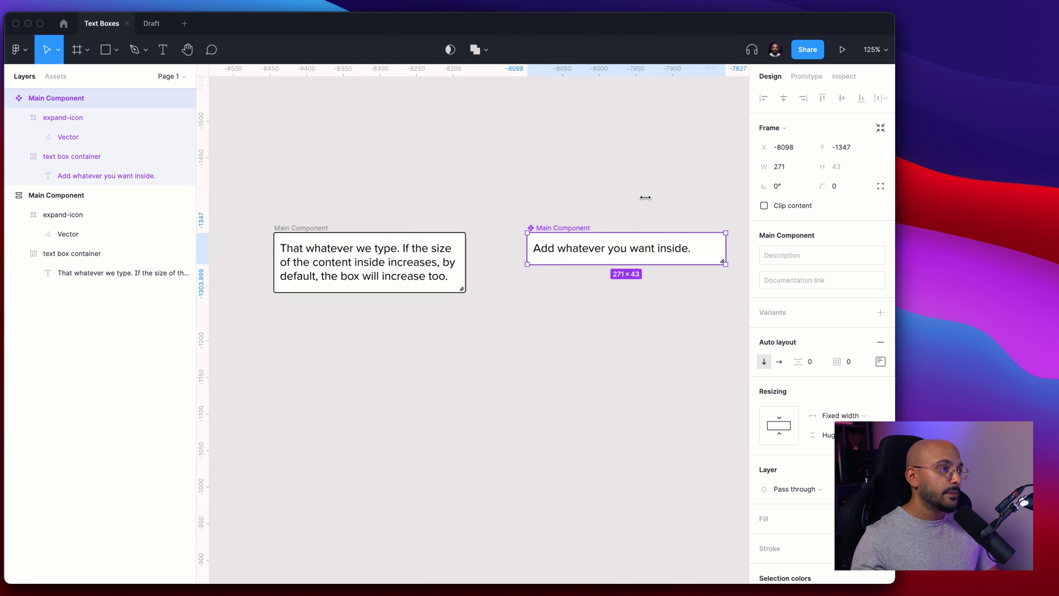
pyautogui.scroll(-5, 643, 196)
pyautogui.hscroll(10, 643, 196)
pyautogui.click(584, 225)
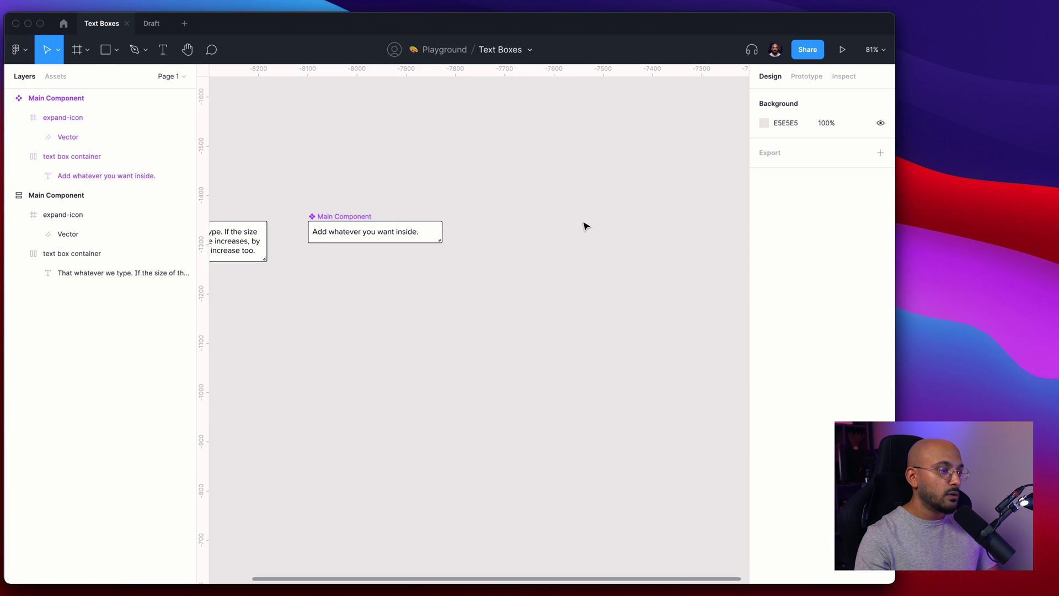
pyautogui.hotkey('shift', 'i')
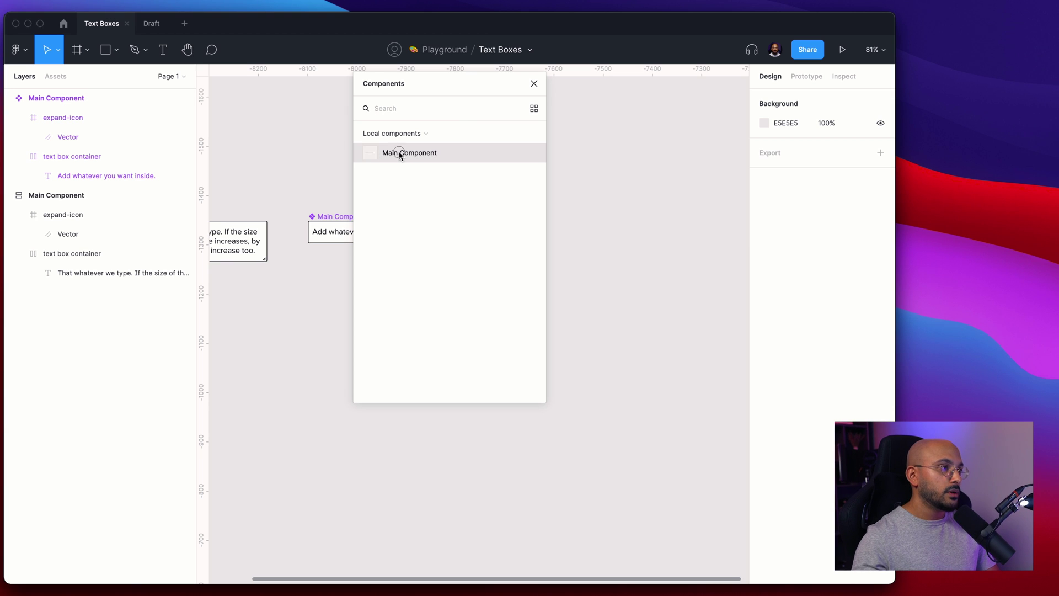
pyautogui.moveTo(400, 155); pyautogui.dragTo(650, 257)
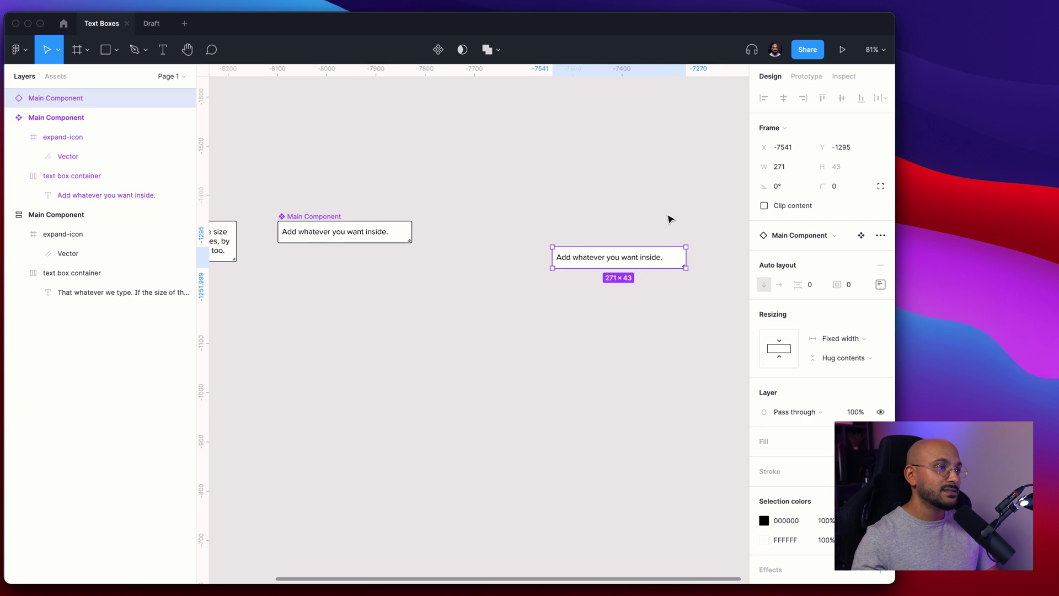
# Add an iPhone 13 Pro Max frame from the Phone presets.
pyautogui.hscroll(3, 669, 219)
pyautogui.press('Escape')
pyautogui.press('f')
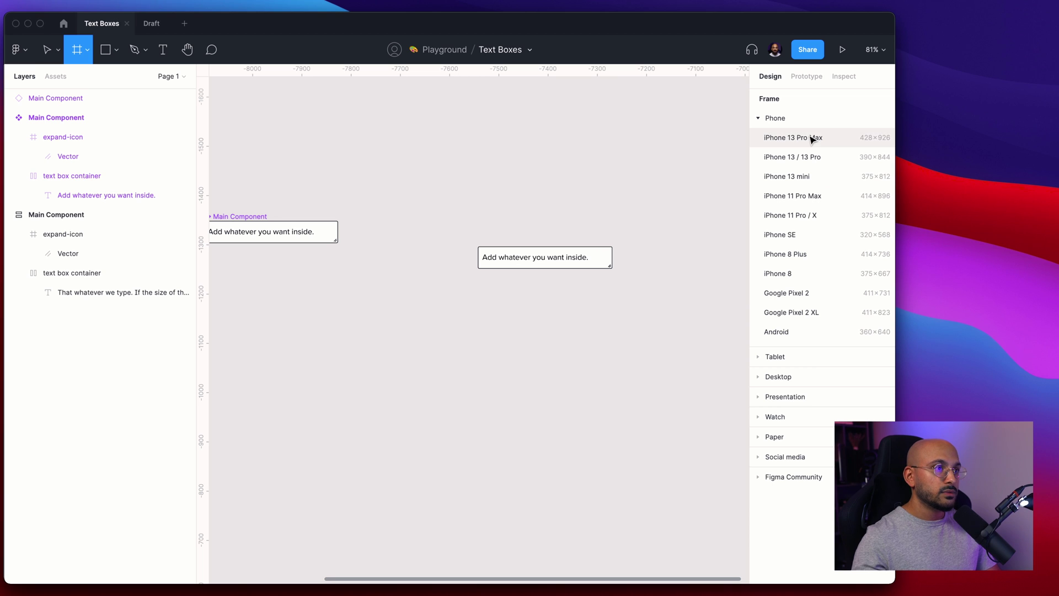
pyautogui.click(811, 139)
# Move the component instance into the phone frame and widen it to 398 × 43 at X 15.
pyautogui.press('Escape')
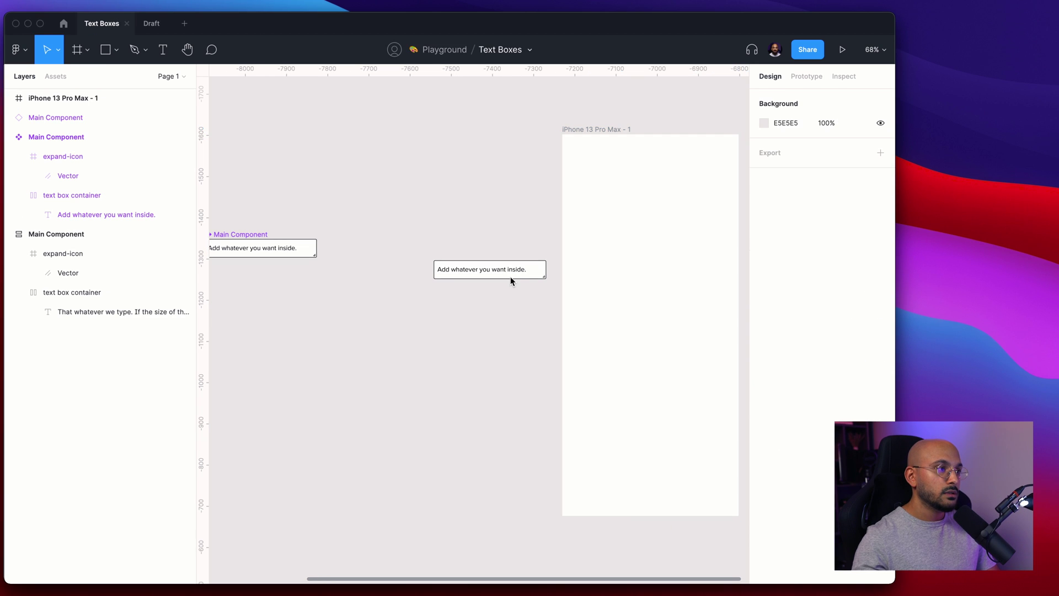
pyautogui.moveTo(510, 274); pyautogui.dragTo(643, 284)
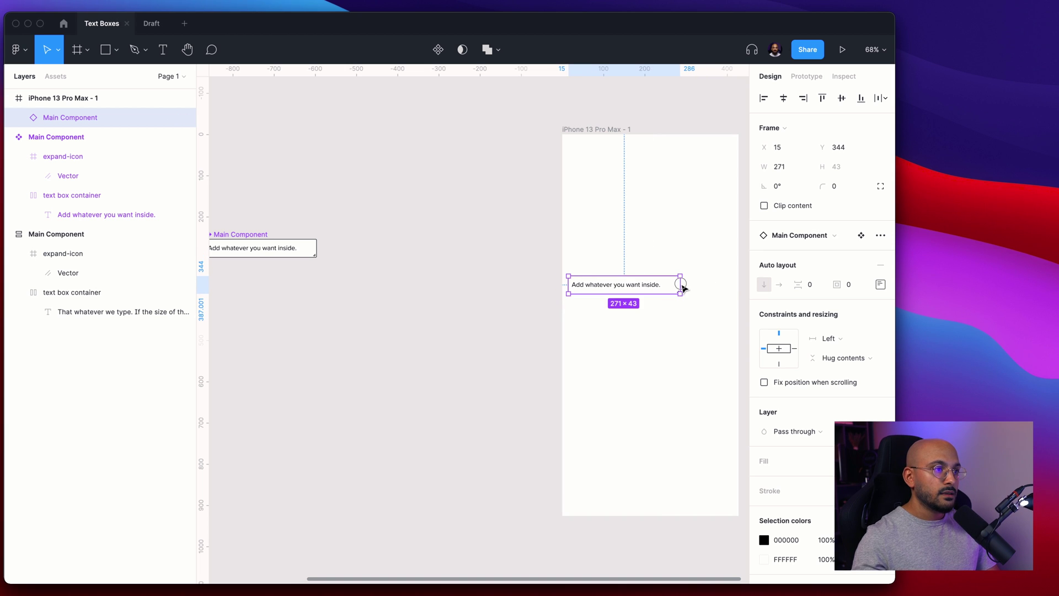
pyautogui.moveTo(720, 285); pyautogui.dragTo(732, 282)
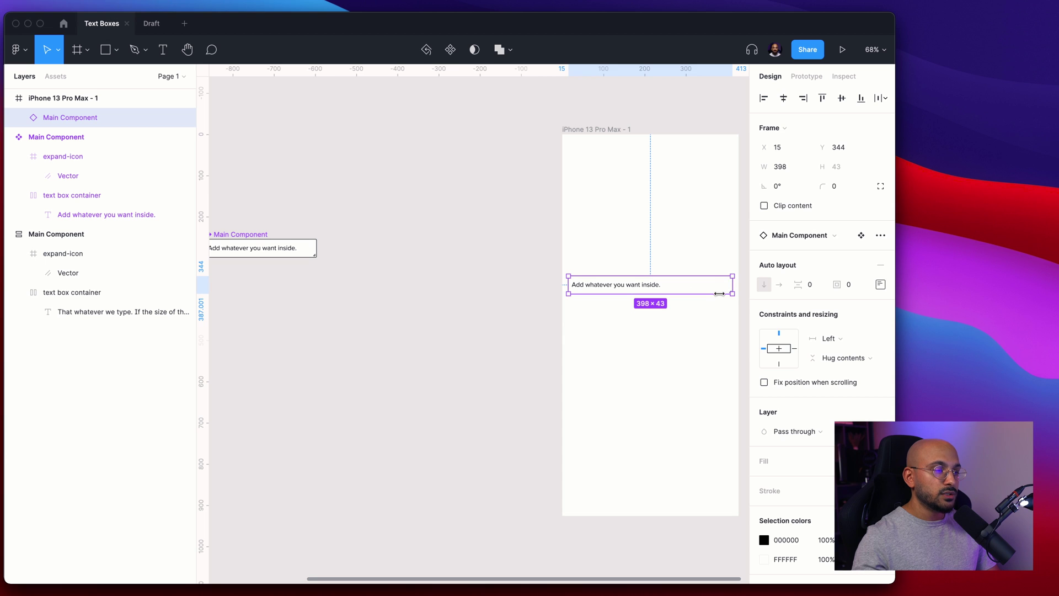
# Replace the instance text with 'And this box will automatically adjust depending on the … width is fixed'.
pyautogui.click(690, 310)
pyautogui.doubleClick(629, 283)
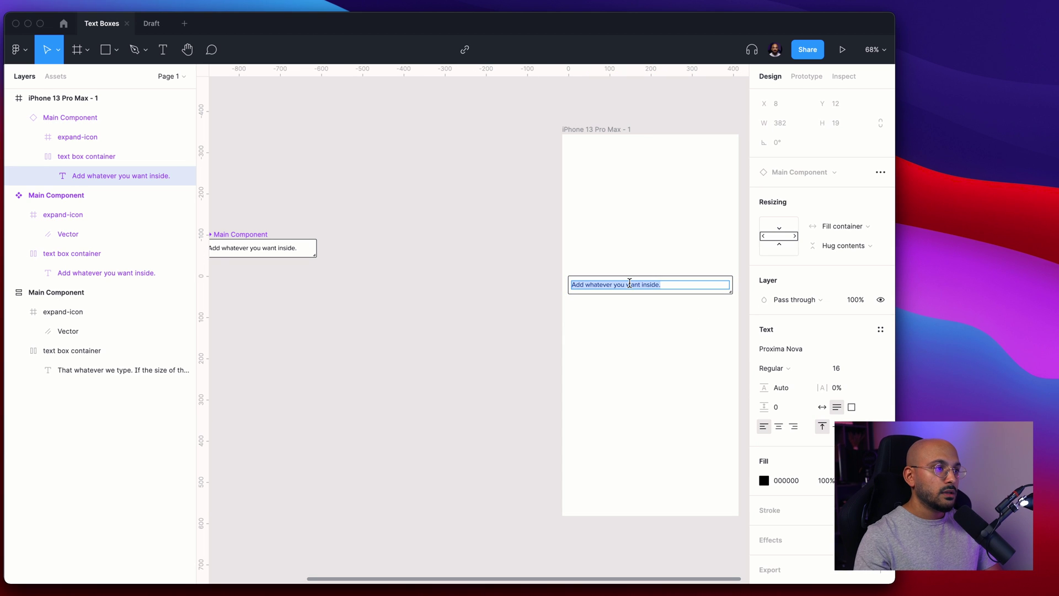
pyautogui.write('And this box will aut')
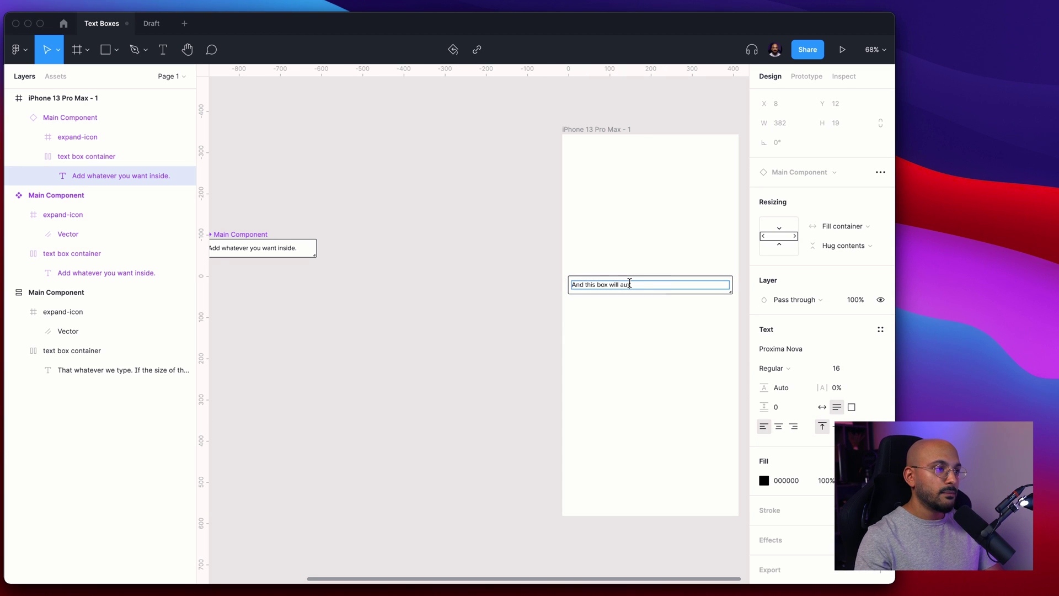
pyautogui.write('omatically adjust de')
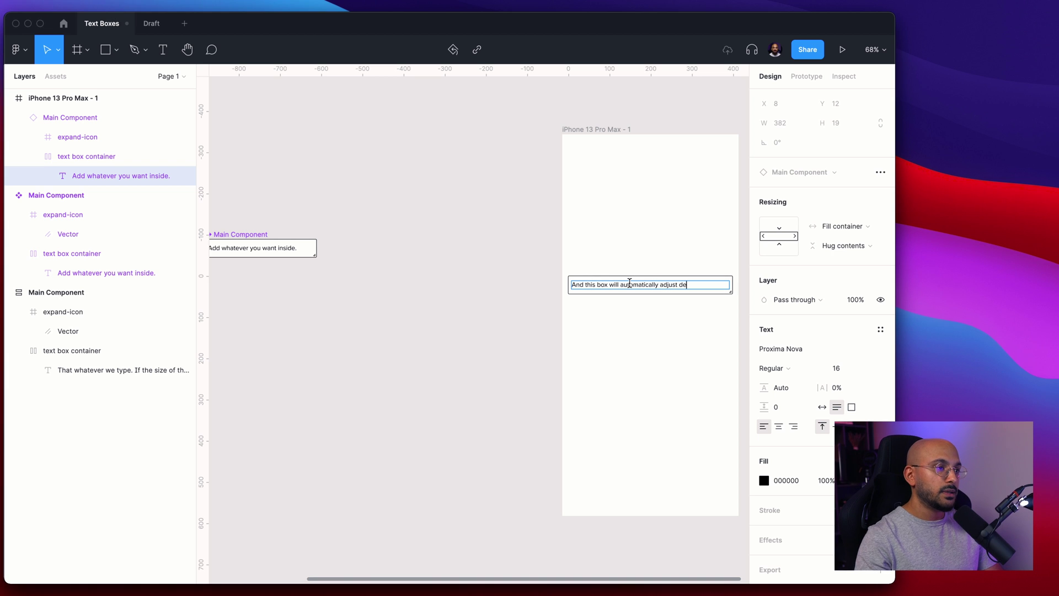
pyautogui.write('pending on the content inside. Height is hugging the content, h')
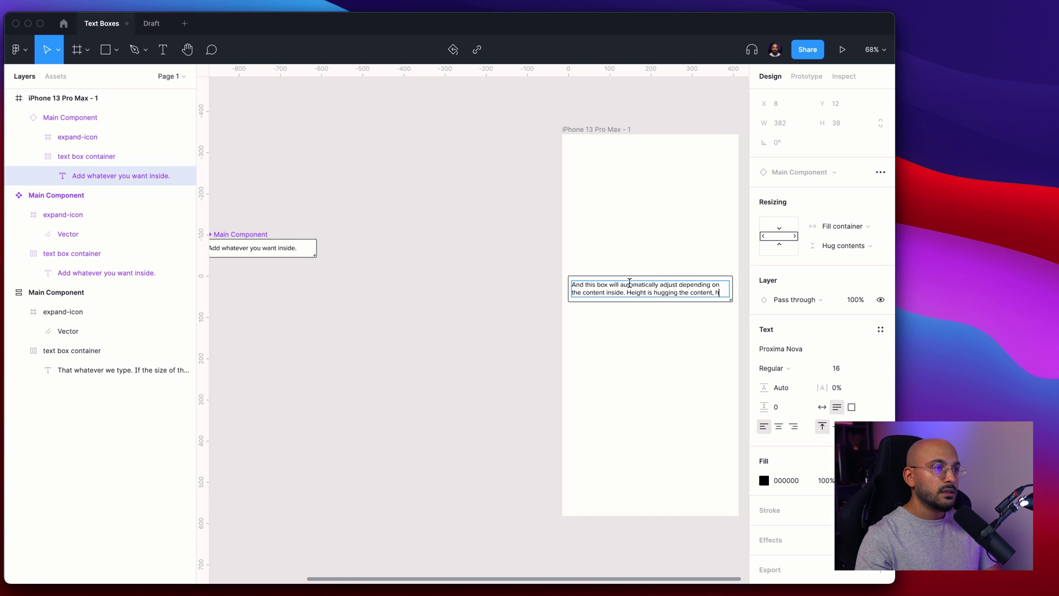
pyautogui.write('wid')
pyautogui.press('BackSpace')
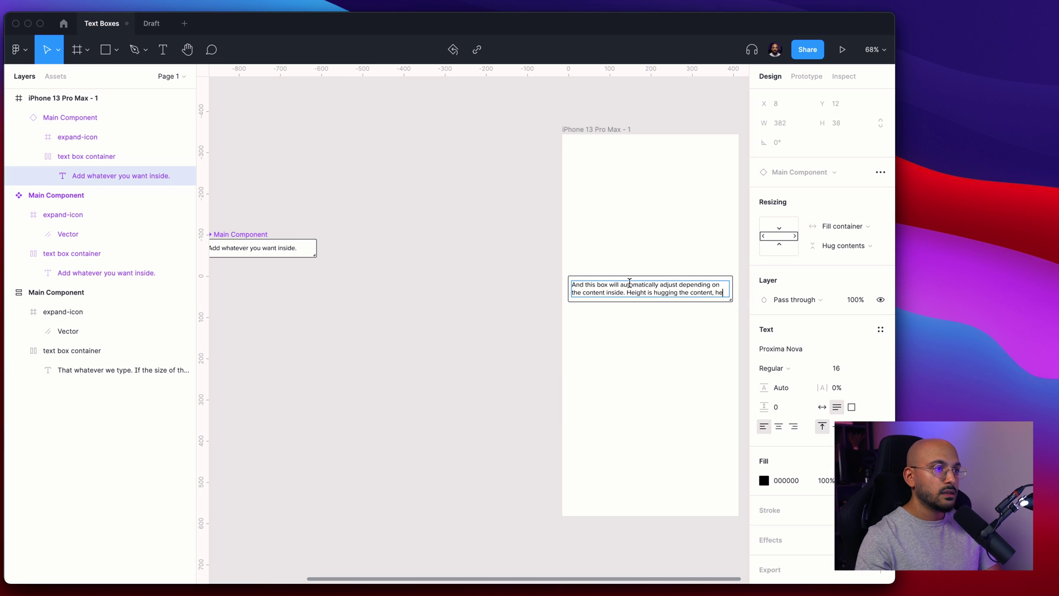
pyautogui.write('width is ')
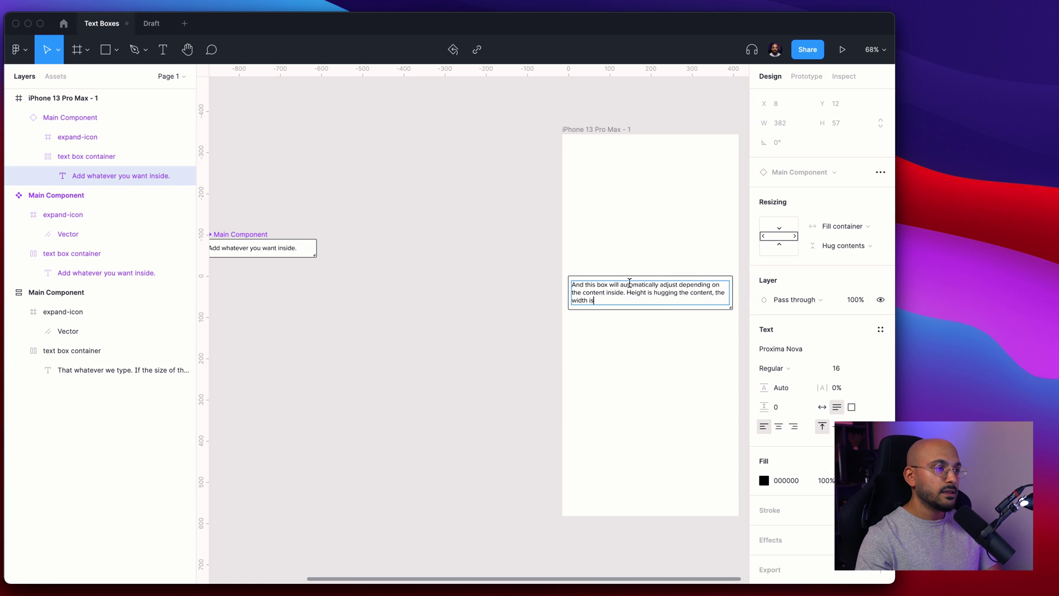
pyautogui.write('fixed')
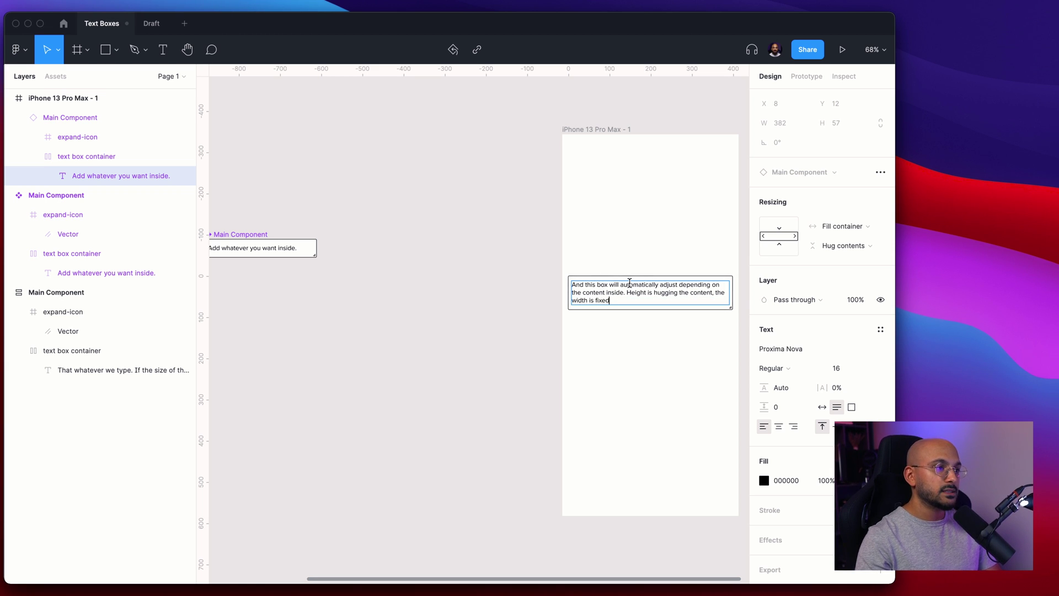